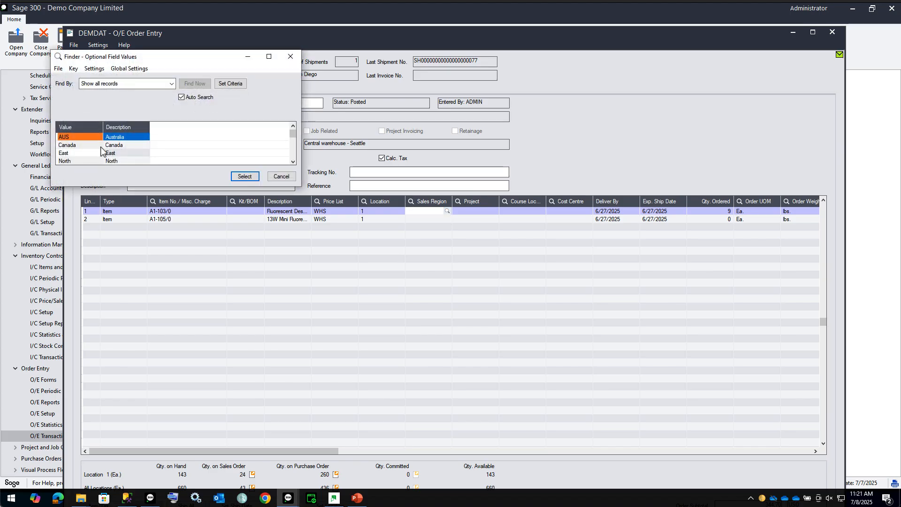
Set the Sales Region of order line 1 to AUS and its Project to Mining 1
double_click(71, 137)
key("Tab")
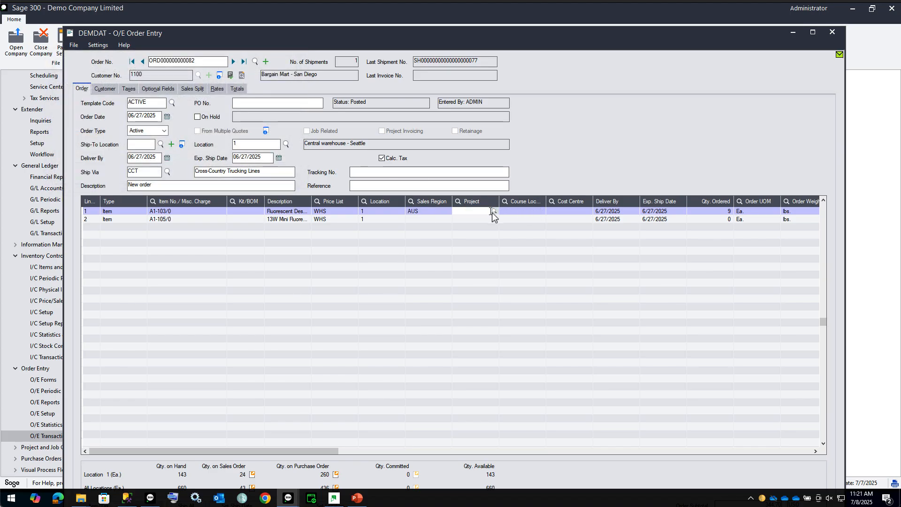
left_click(494, 211)
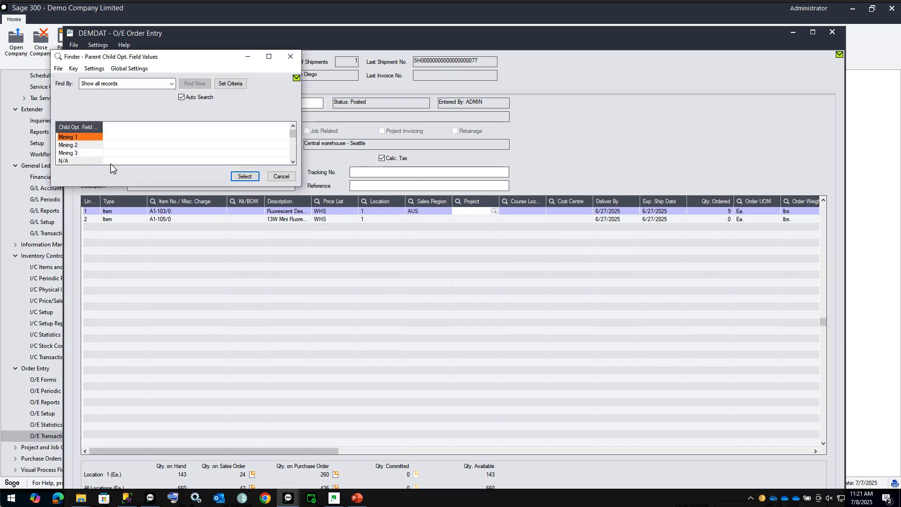
double_click(73, 140)
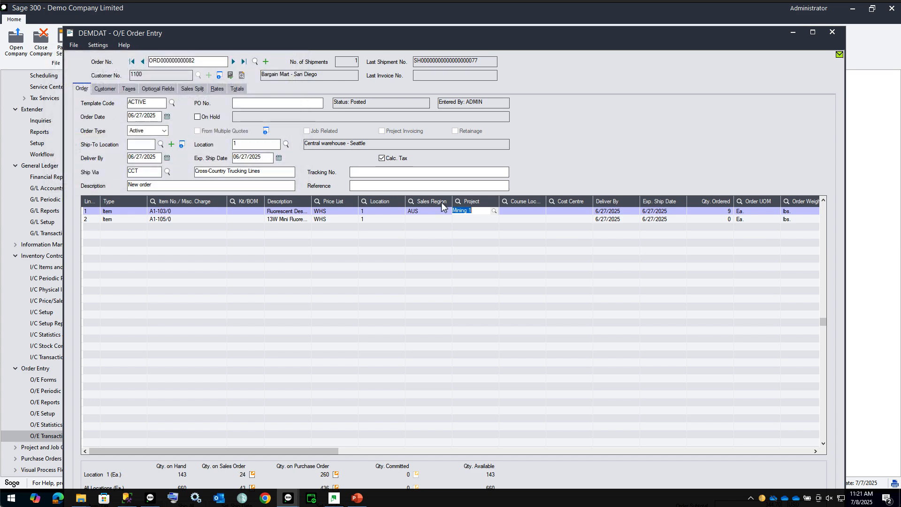
Try to set the Project of order line 1 to Mining 4, and reselect Mining 1 from the allowed values
left_click(481, 212)
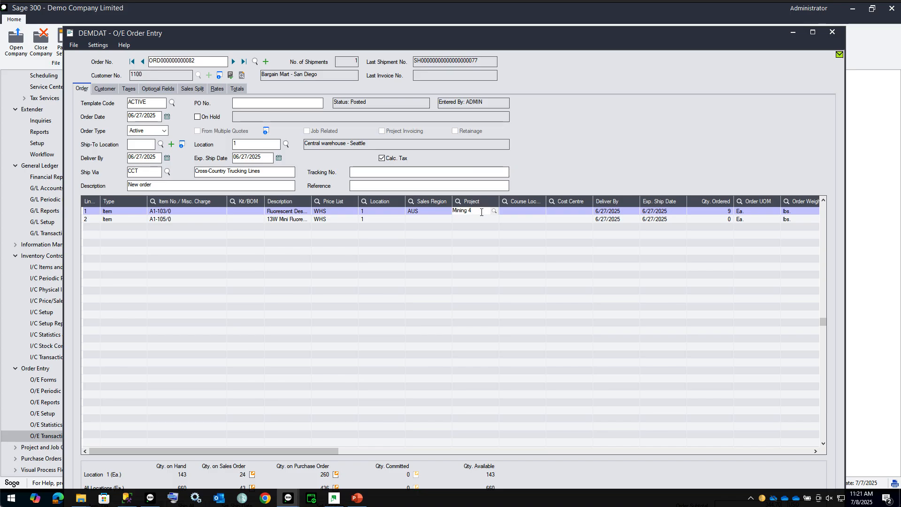
key("Tab")
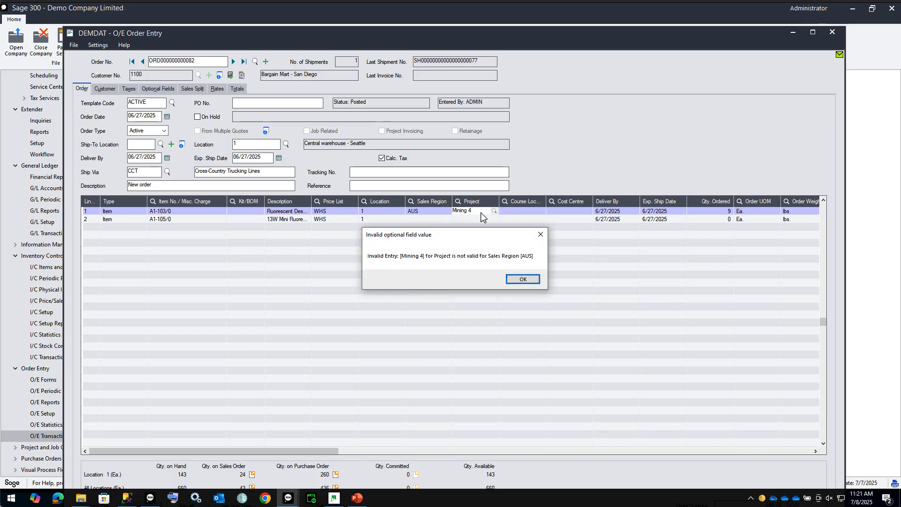
left_click(522, 280)
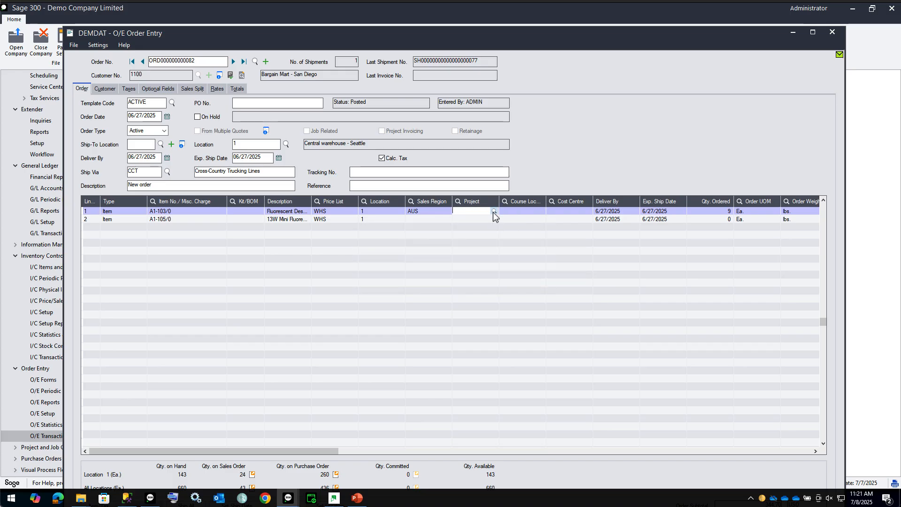
left_click(494, 211)
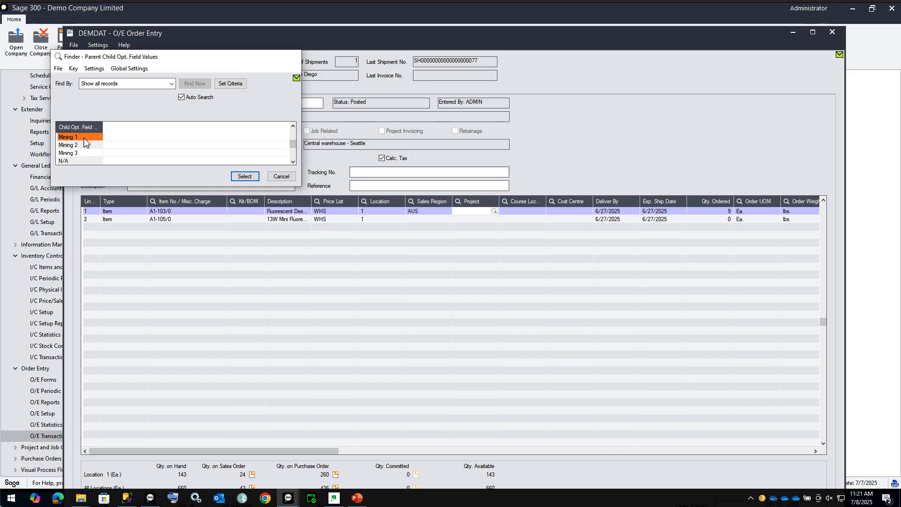
double_click(84, 137)
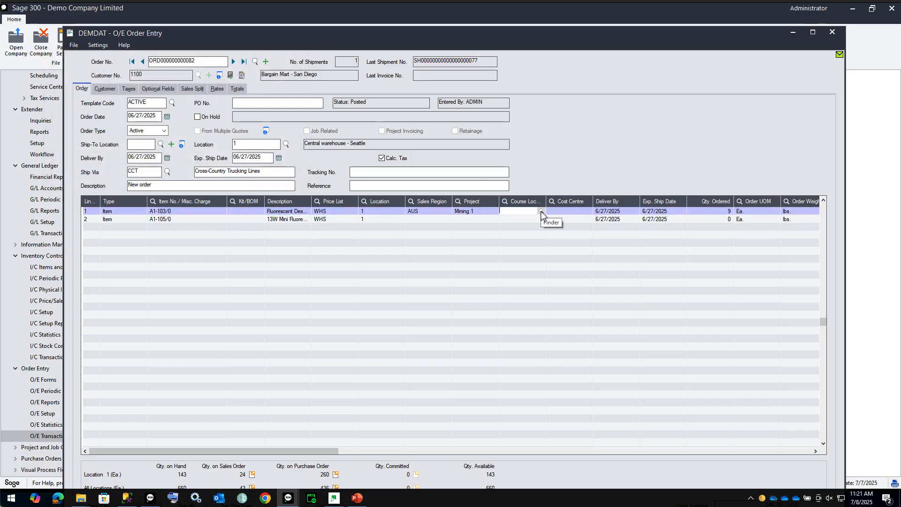
Set the Course Location of order line 1 to GC and its Cost Centre to Project GC1
left_click(541, 211)
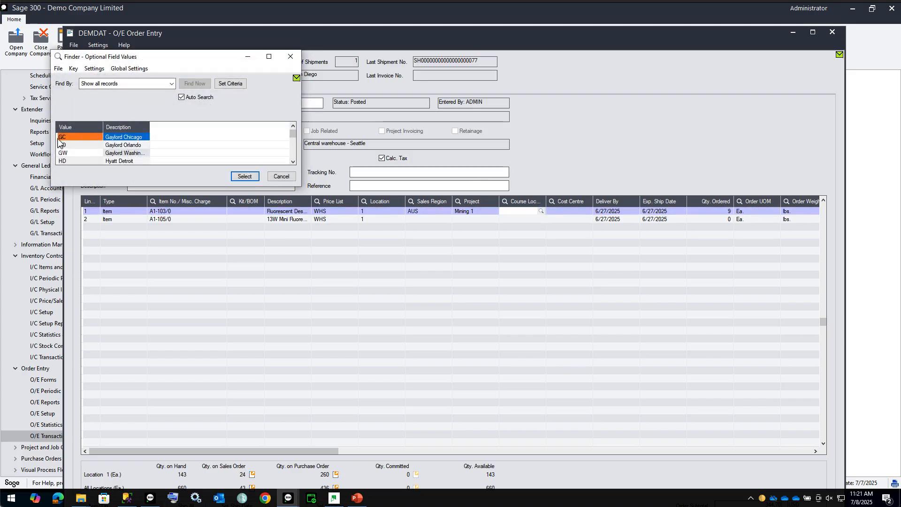
double_click(68, 140)
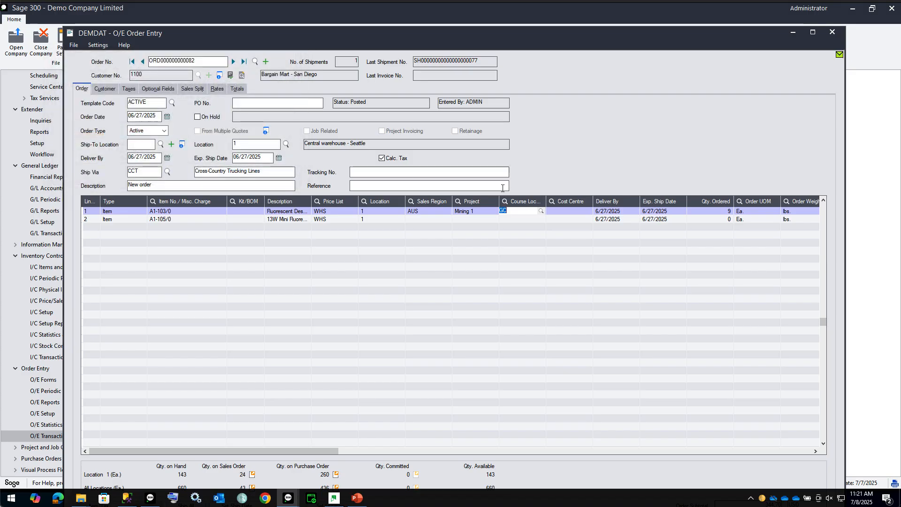
left_click(577, 214)
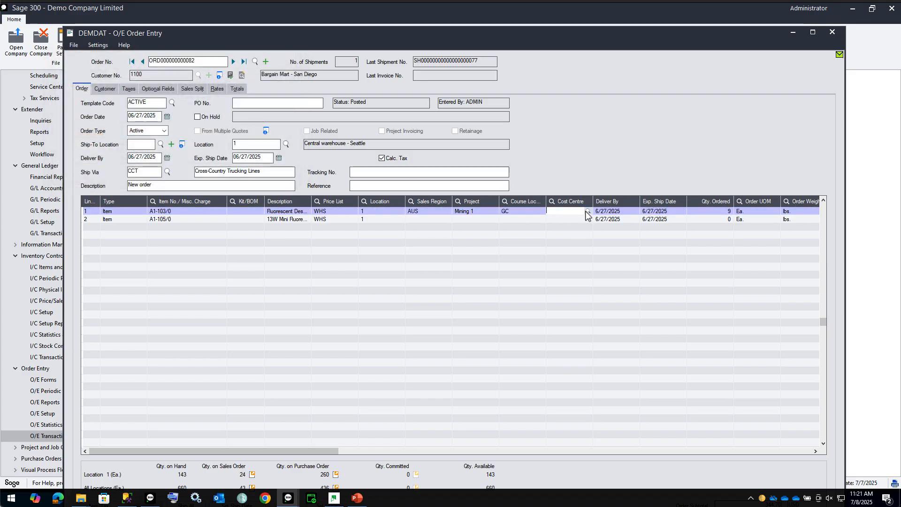
left_click(587, 211)
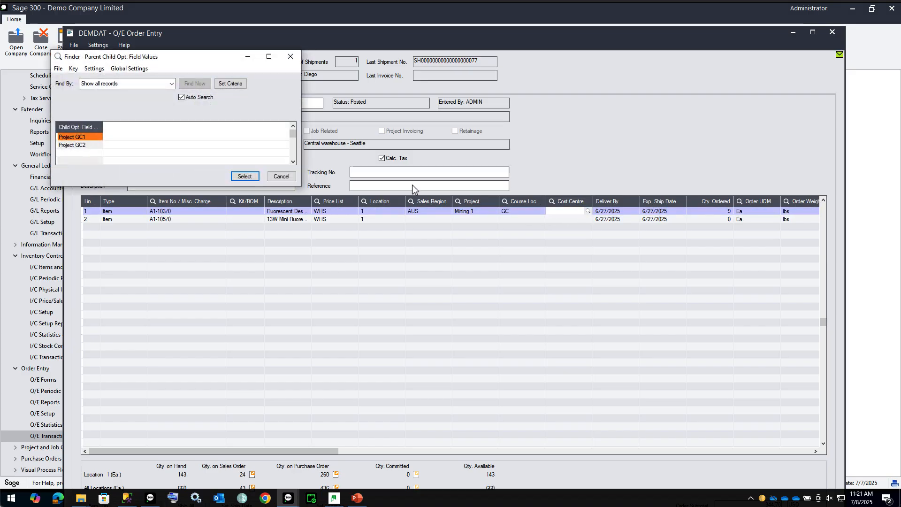
double_click(82, 137)
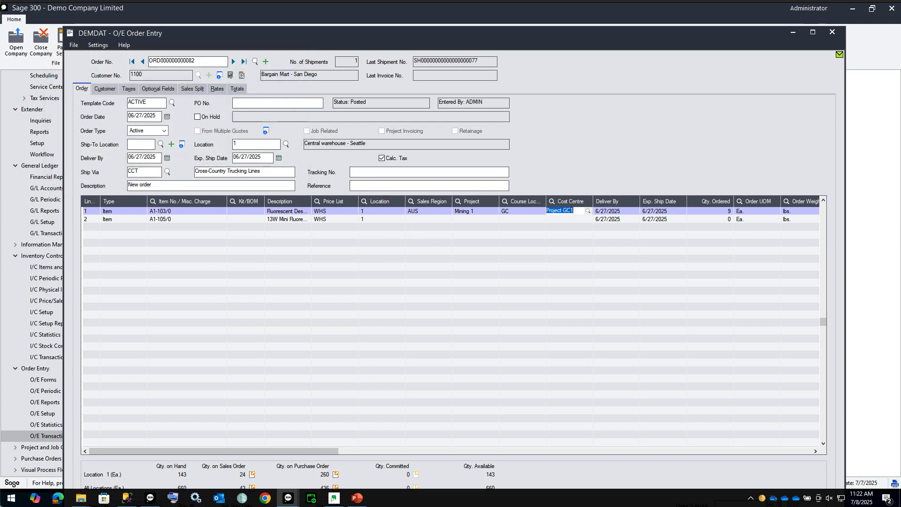
Set the Sales Region of order line 2 to Canada and its Project to Icerink Refit
left_click(413, 221)
left_click(447, 219)
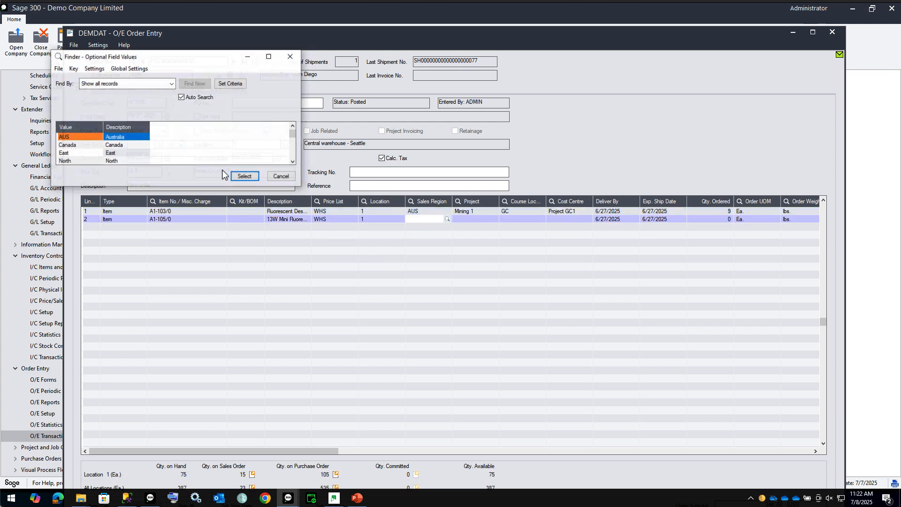
double_click(70, 145)
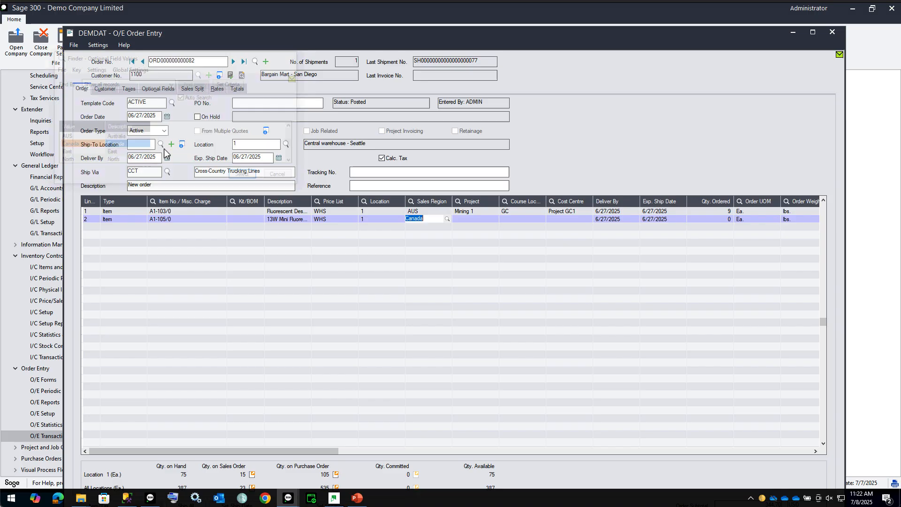
left_click(475, 220)
left_click(495, 219)
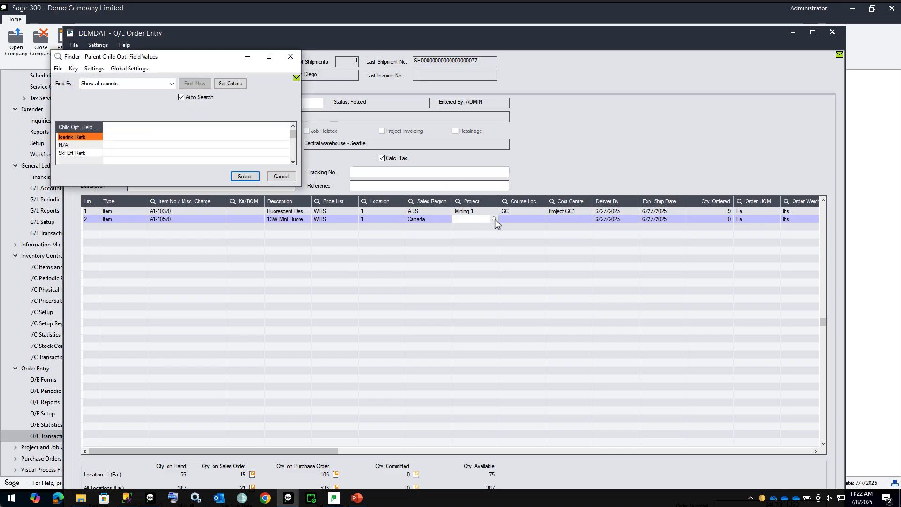
double_click(75, 138)
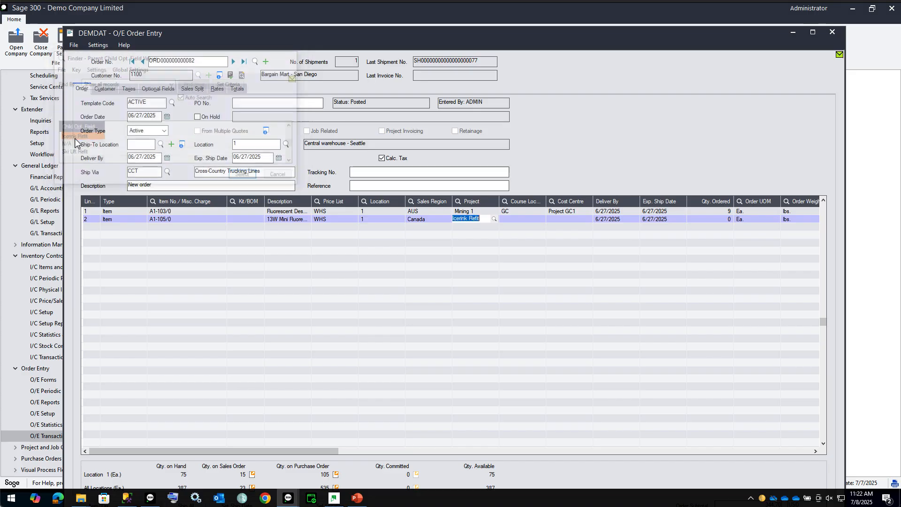
Try to set the Project of order line 2 to pool Refit
left_click(484, 221)
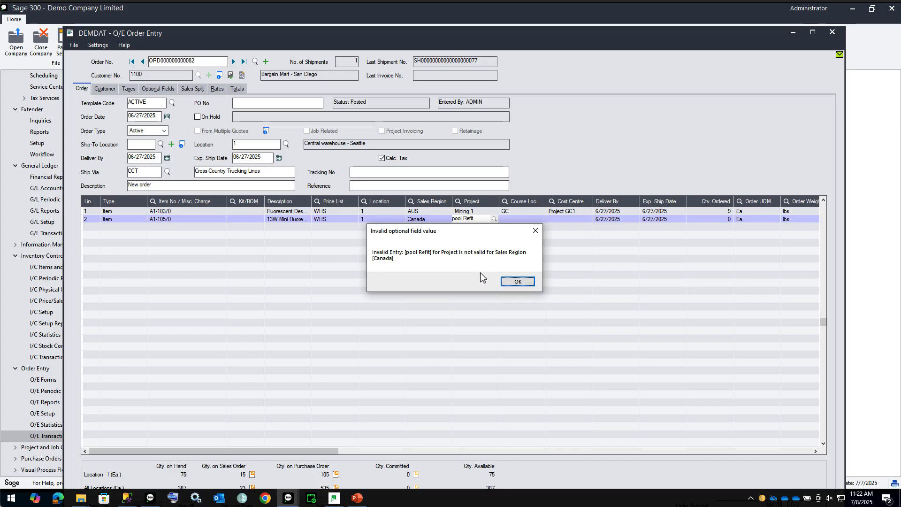
left_click(516, 282)
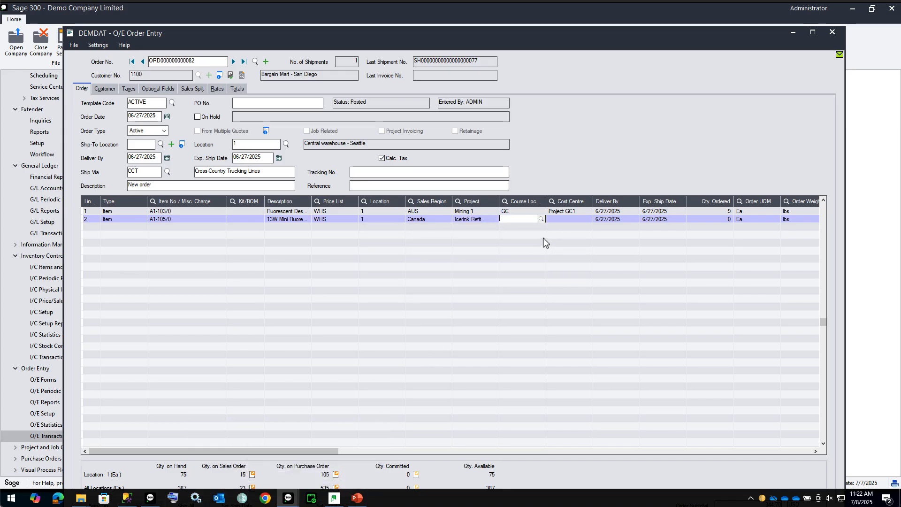
Open the optional fields of order line 2 and check its Region and Project values
left_click_drag(322, 451, 803, 450)
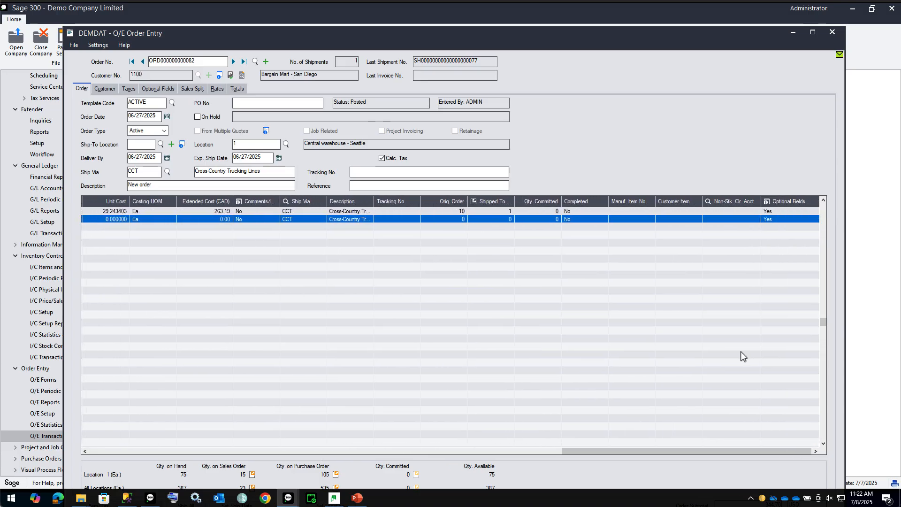
left_click(767, 205)
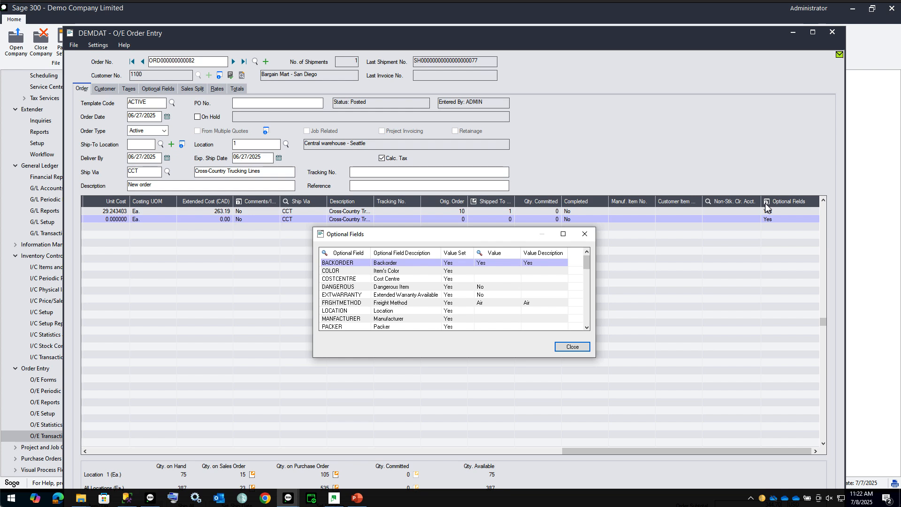
left_click(587, 285)
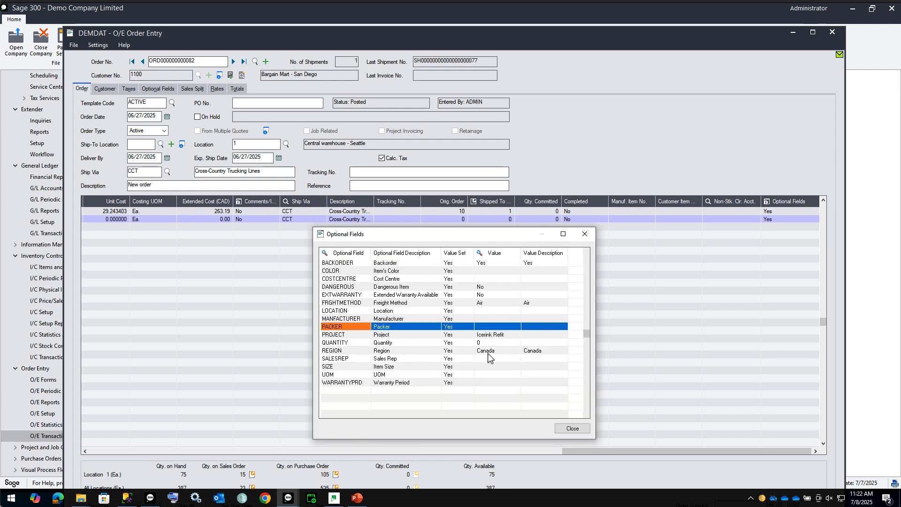
left_click(488, 352)
left_click(497, 336)
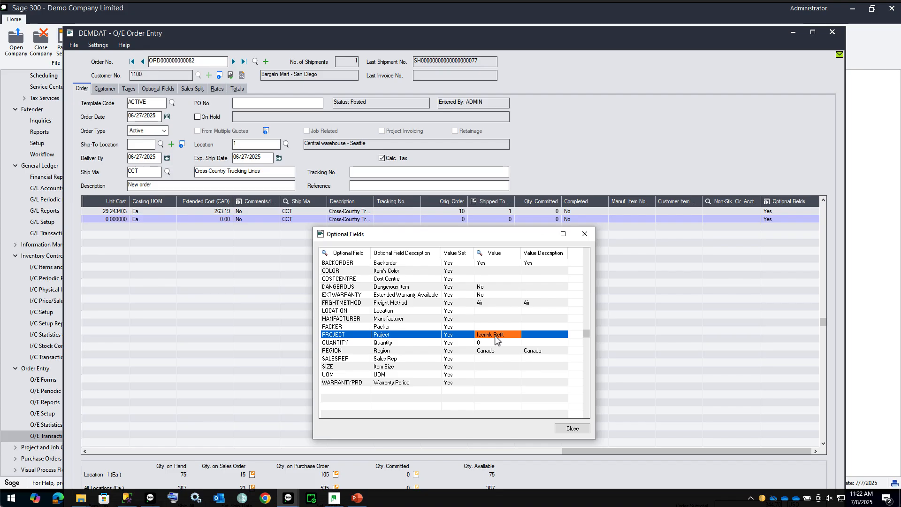
Switch to the maximized A/P Invoice Batch List and open batch 61, Expenses June 2025
left_click(288, 497)
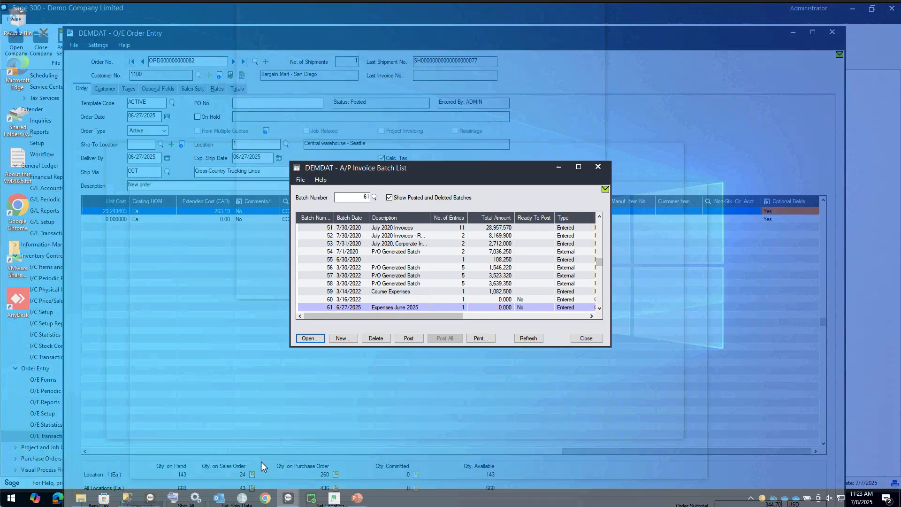
left_click(261, 458)
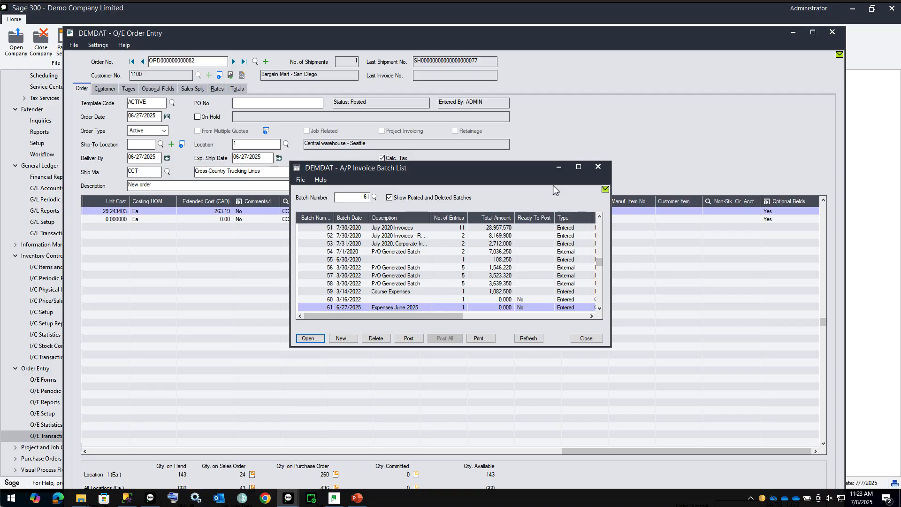
left_click(579, 167)
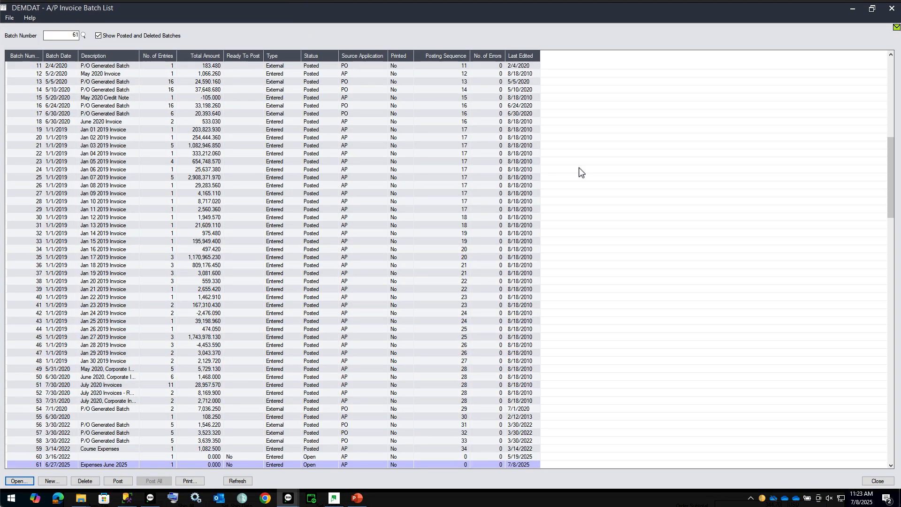
left_click(21, 482)
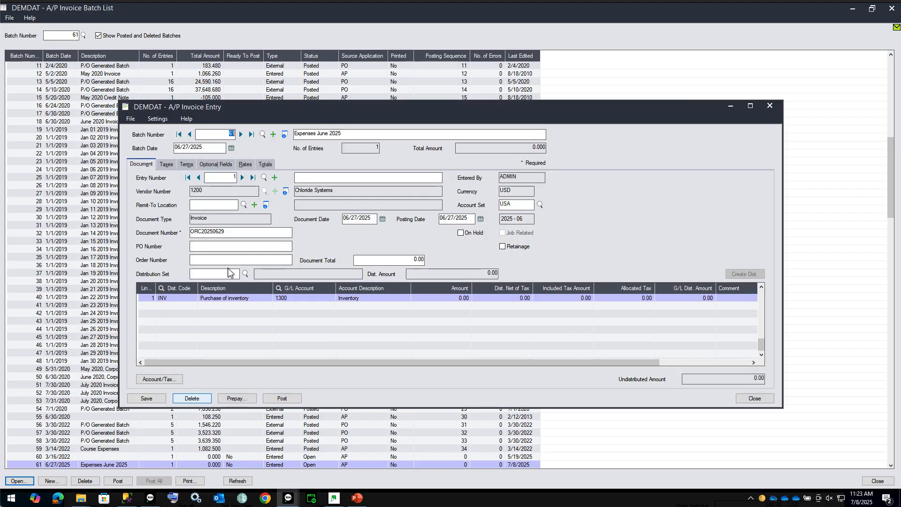
Set the Project Location of invoice detail line 1 to GO and its Cost Centre to Project GO1
left_click(352, 299)
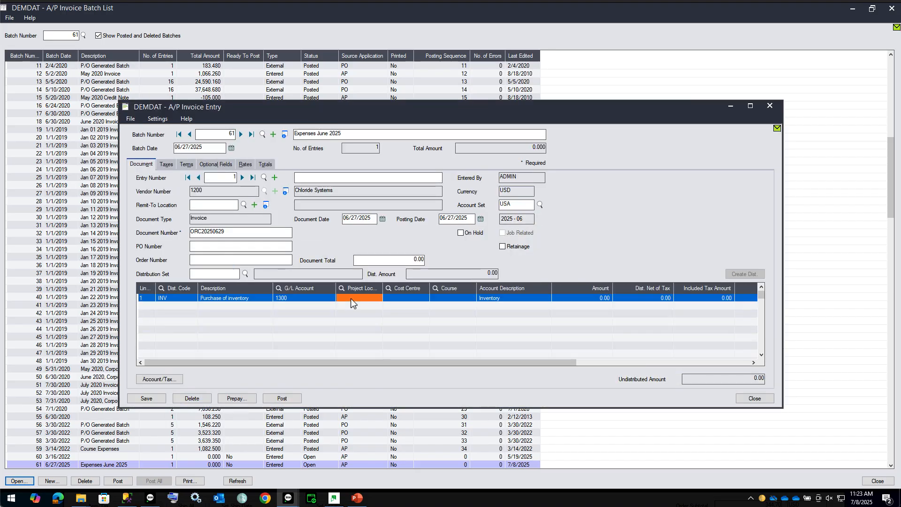
left_click(352, 301)
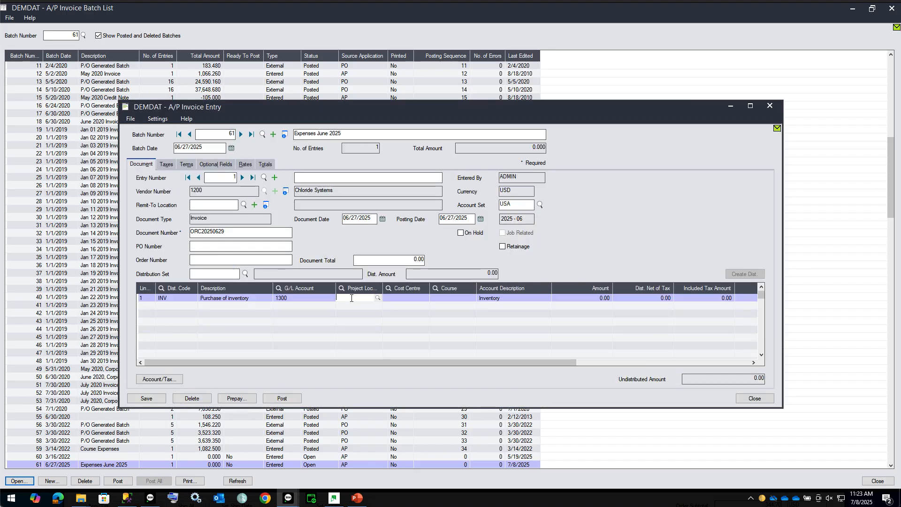
left_click(378, 299)
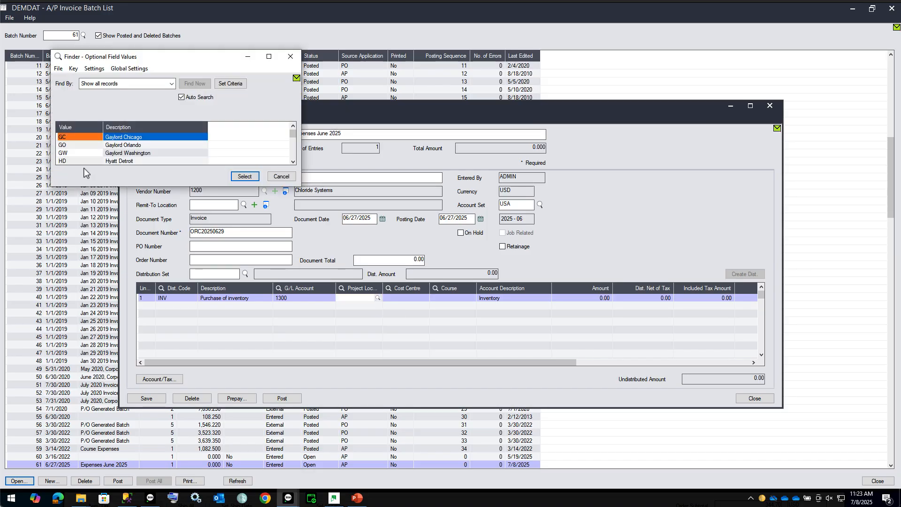
double_click(68, 145)
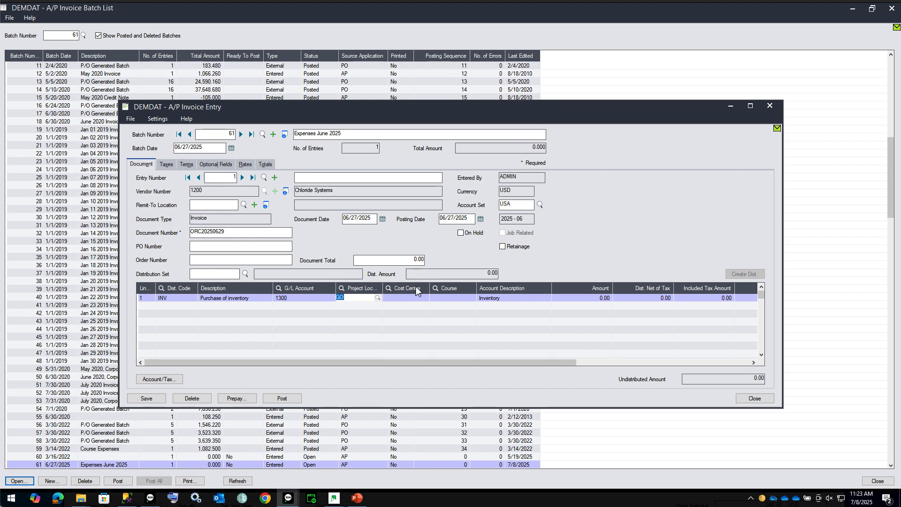
left_click(421, 296)
left_click(425, 299)
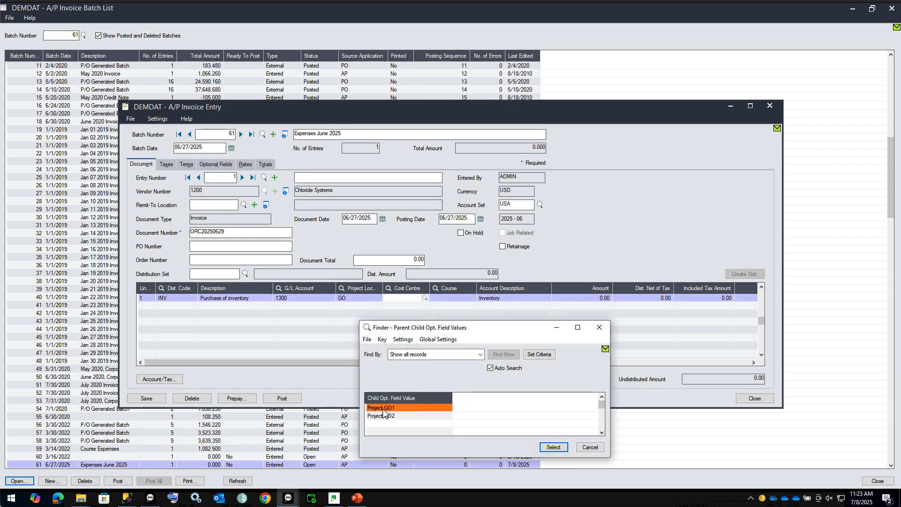
double_click(382, 409)
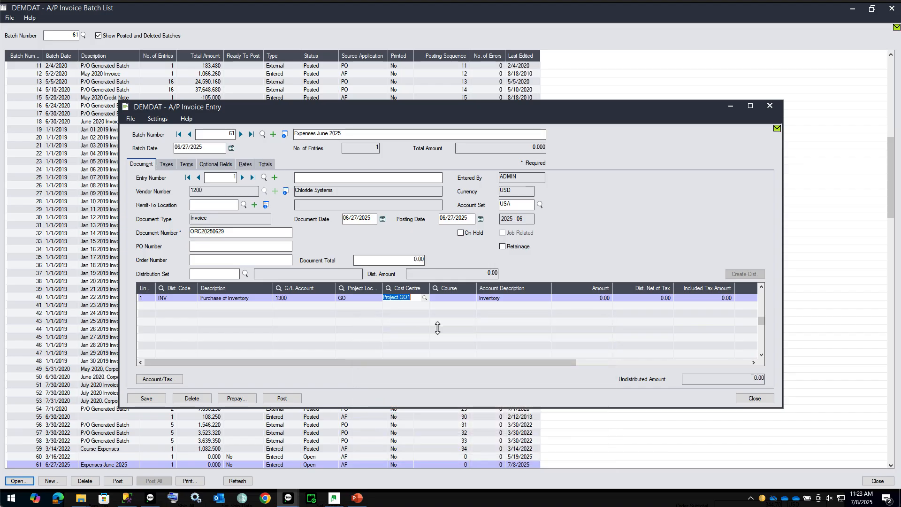
Set the Course of invoice detail line 1 to Advanced training course
left_click(464, 301)
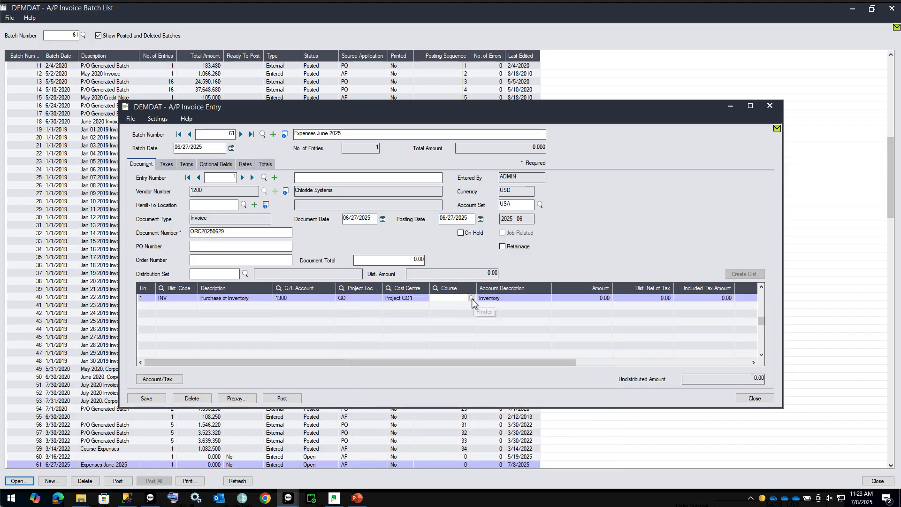
left_click(472, 299)
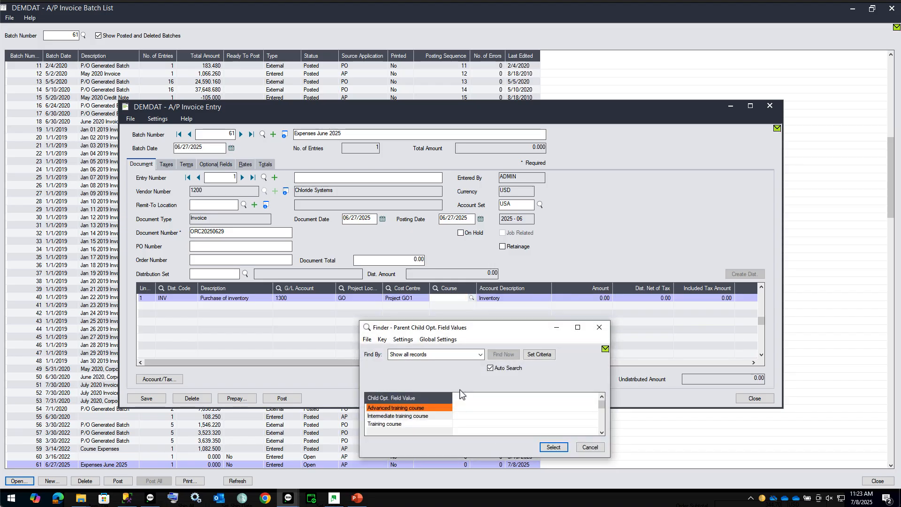
double_click(406, 408)
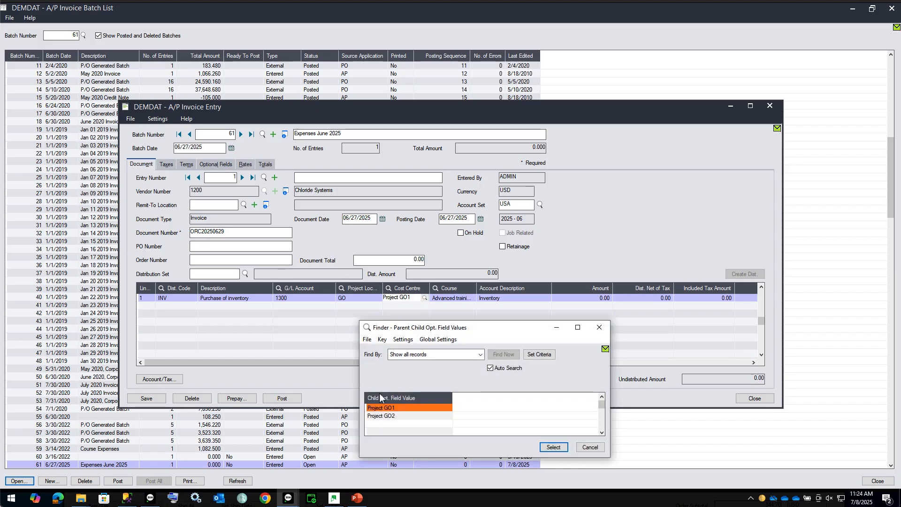
Change the Cost Centre of invoice detail line 1 to Project GO2 with Course Advanced Course, and save the entry
double_click(389, 416)
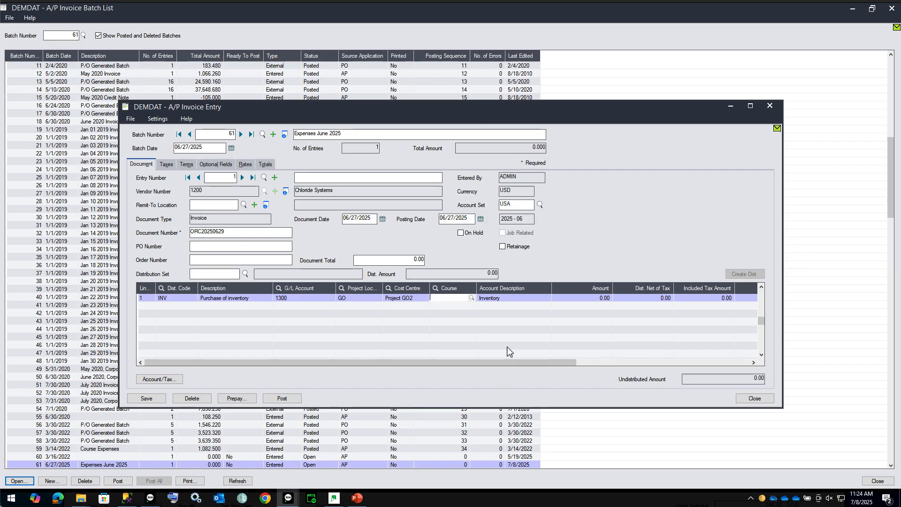
left_click(472, 298)
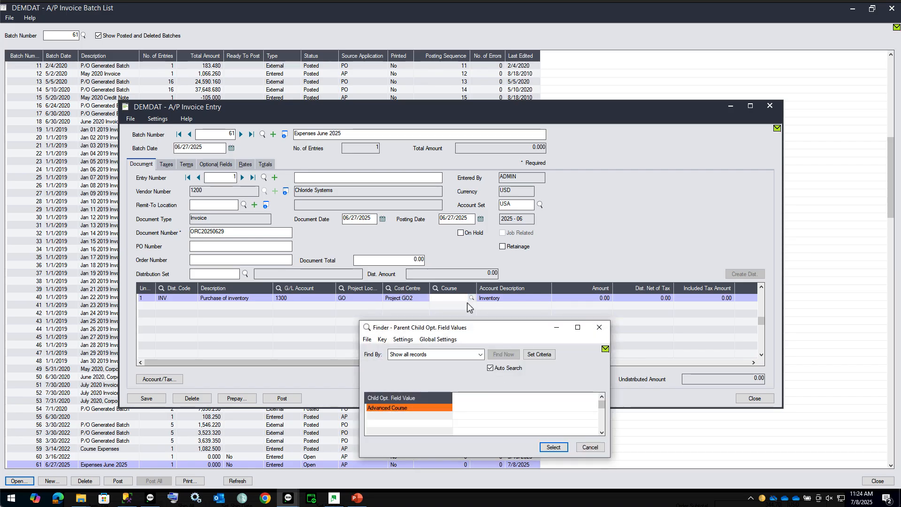
double_click(389, 408)
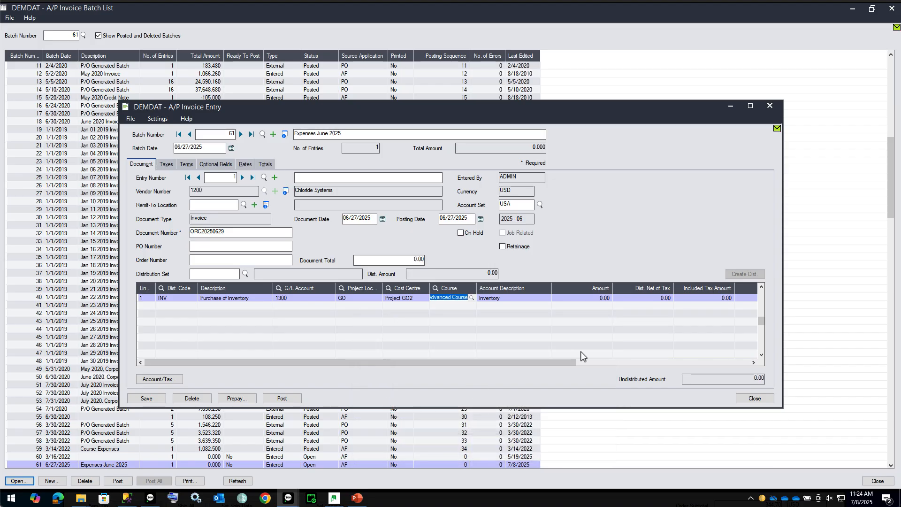
left_click(147, 399)
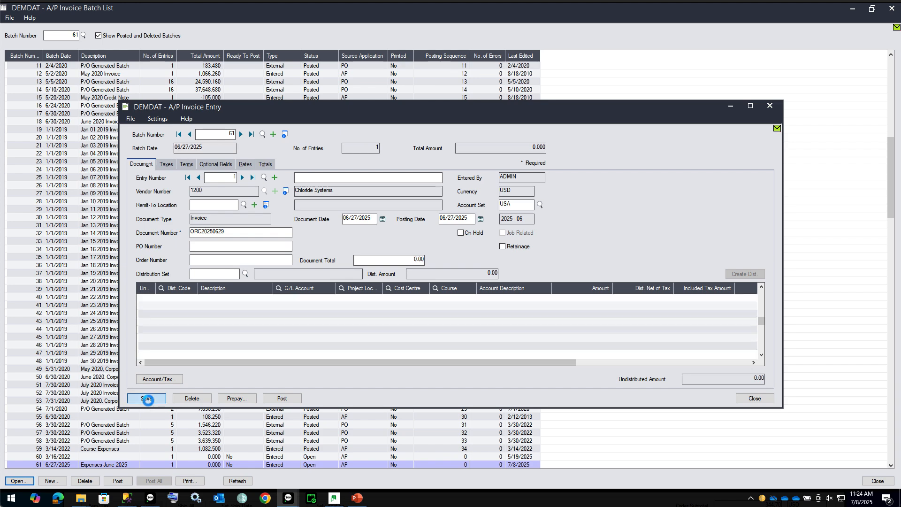
Switch to the Sage 300 desktop and open Modules from the Extender setup
left_click(150, 499)
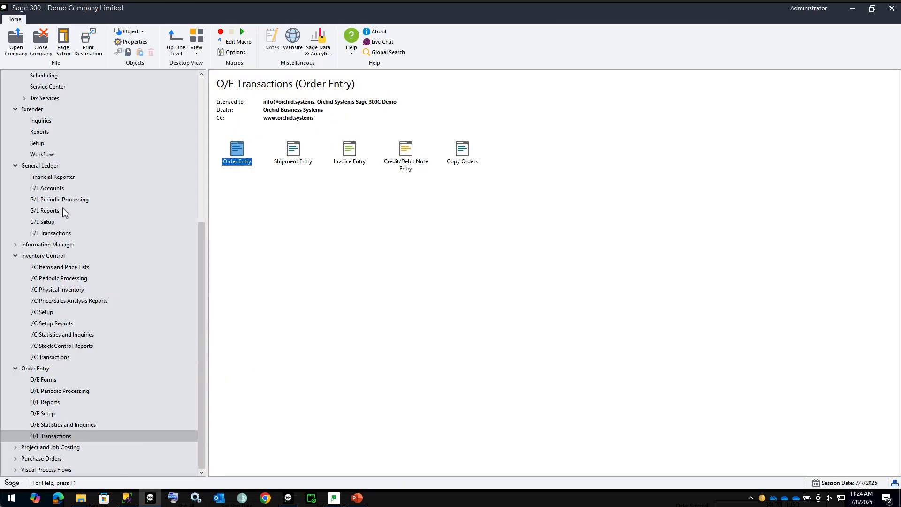
left_click(32, 111)
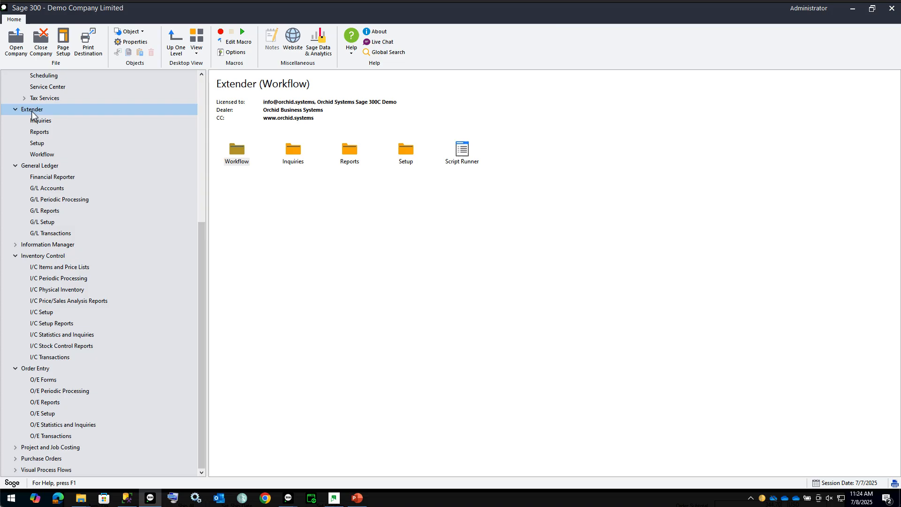
left_click(38, 143)
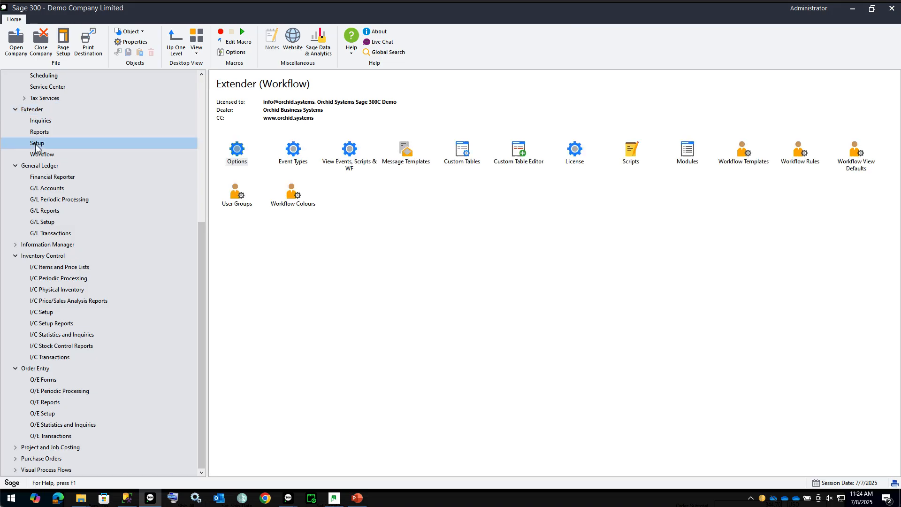
left_click(688, 150)
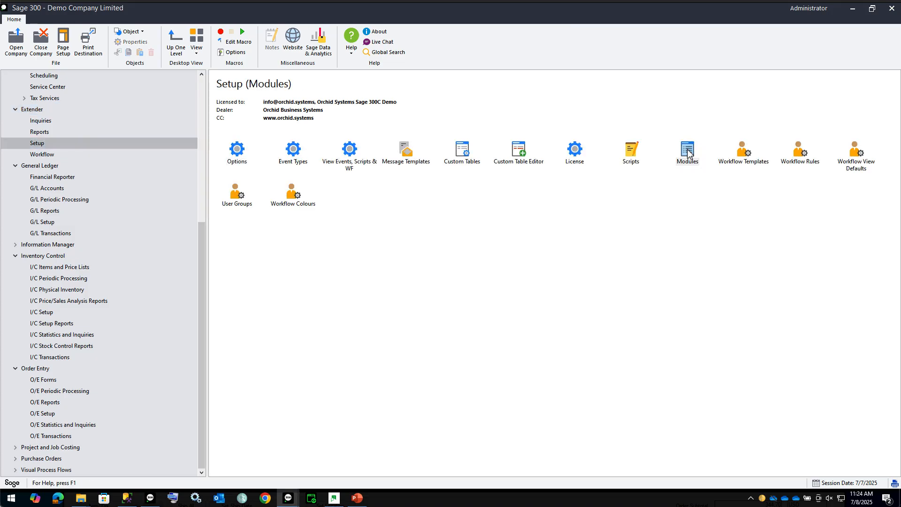
double_click(688, 151)
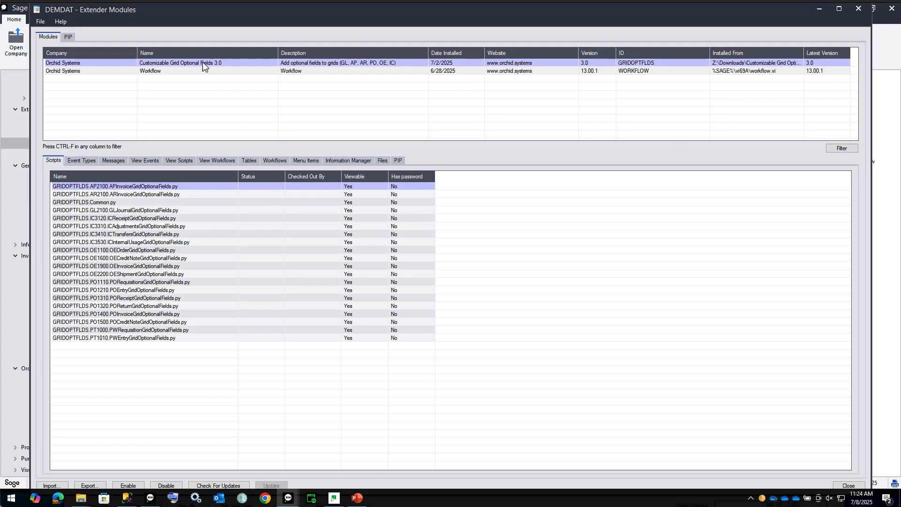
Open the UI Optional Field Setup table of the Customizable Grid Optional Fields 3.0 module in the Custom Table Editor
left_click(203, 65)
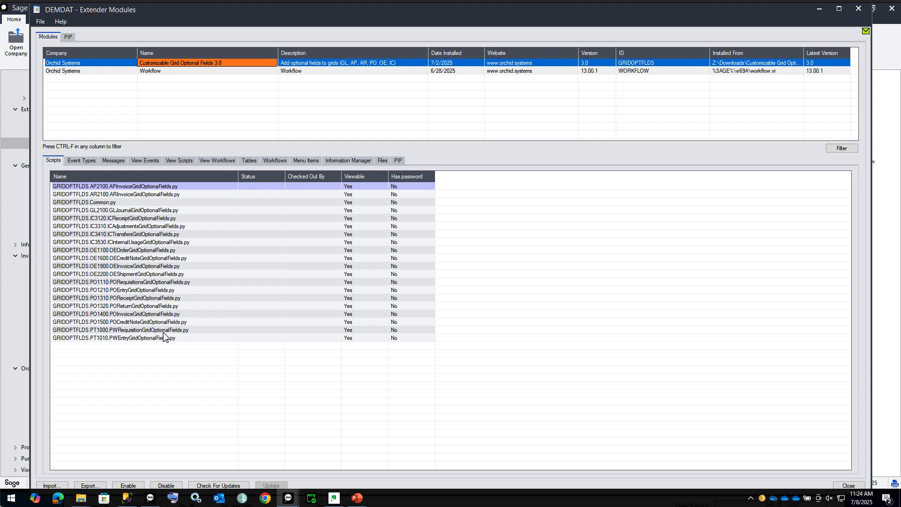
left_click(248, 160)
right_click(151, 194)
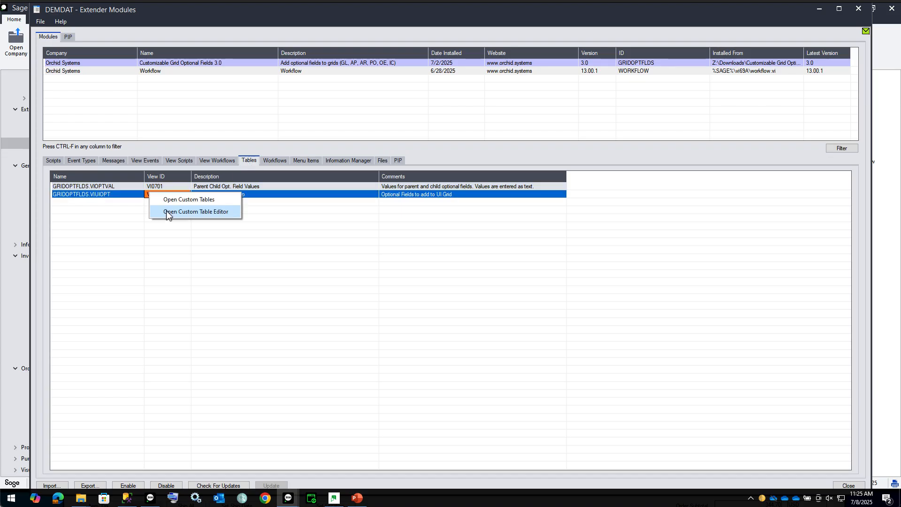
left_click(167, 212)
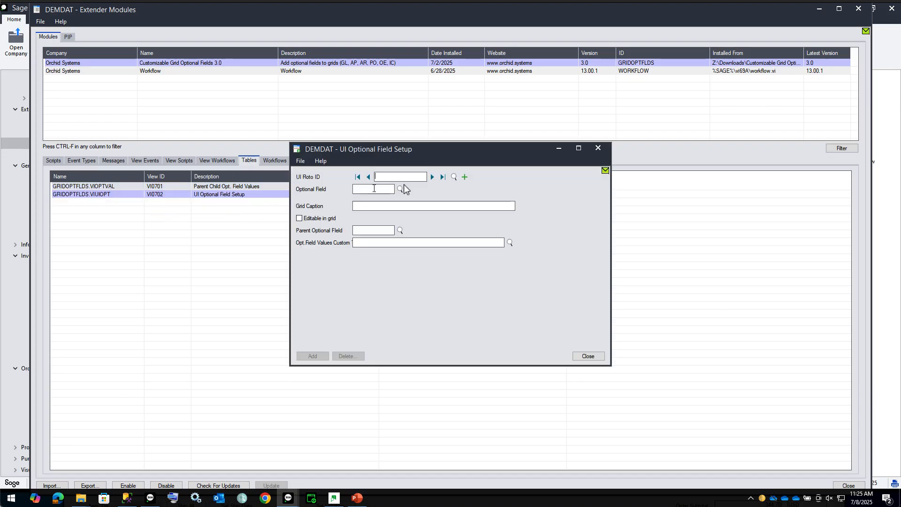
Step through the AP2100 and GL2100 records, examining each optional field's grid caption, parent optional field and values table
left_click(433, 177)
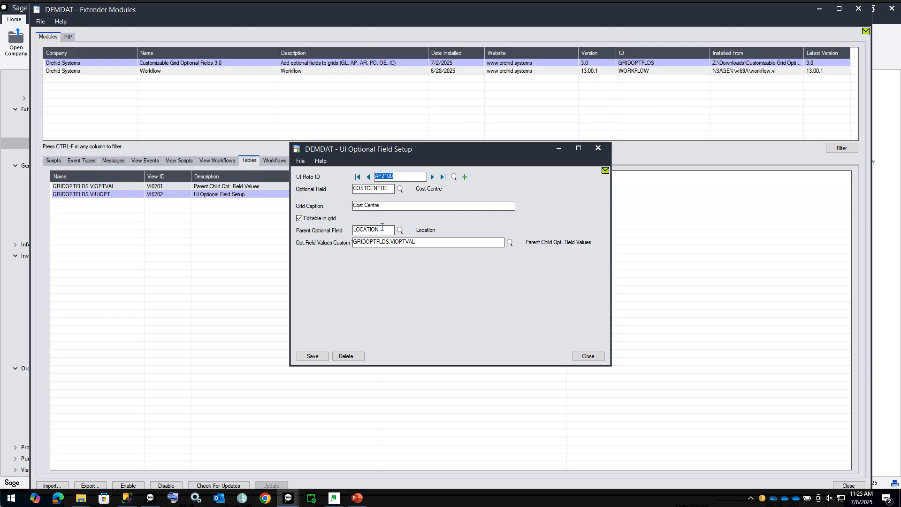
left_click(432, 178)
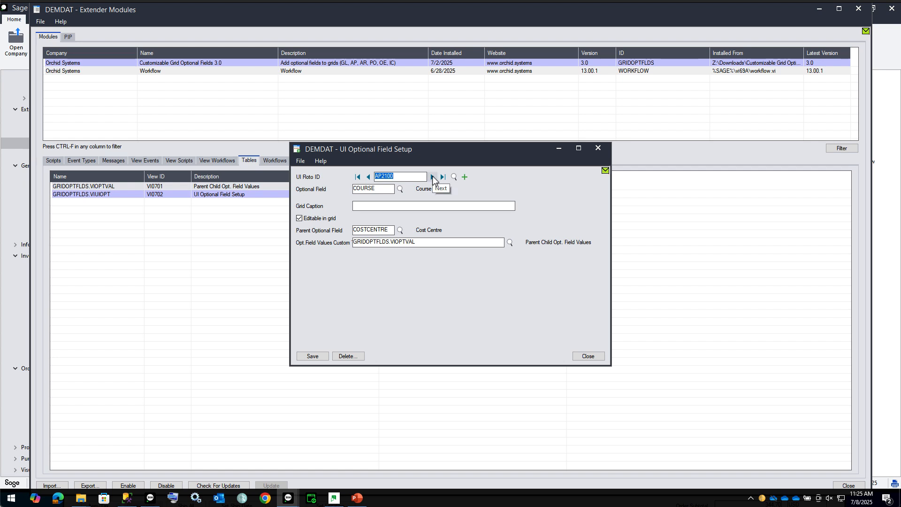
left_click(432, 177)
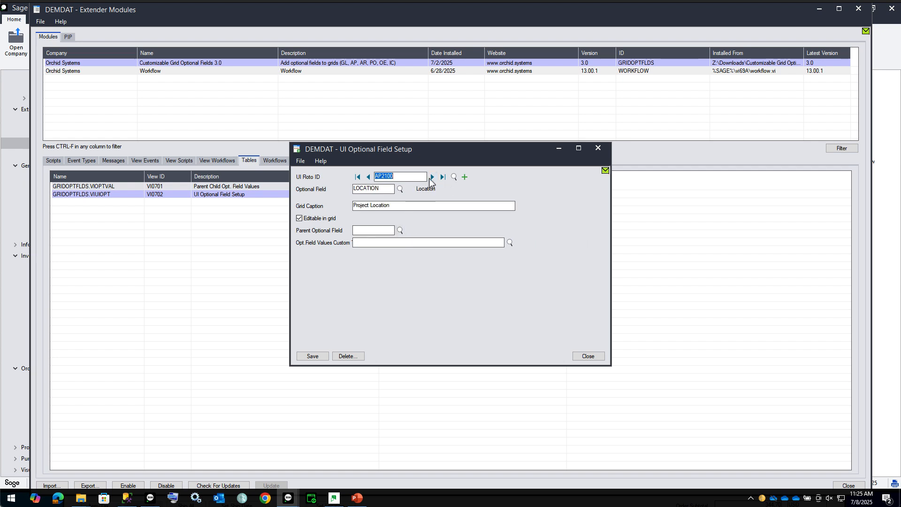
left_click(432, 177)
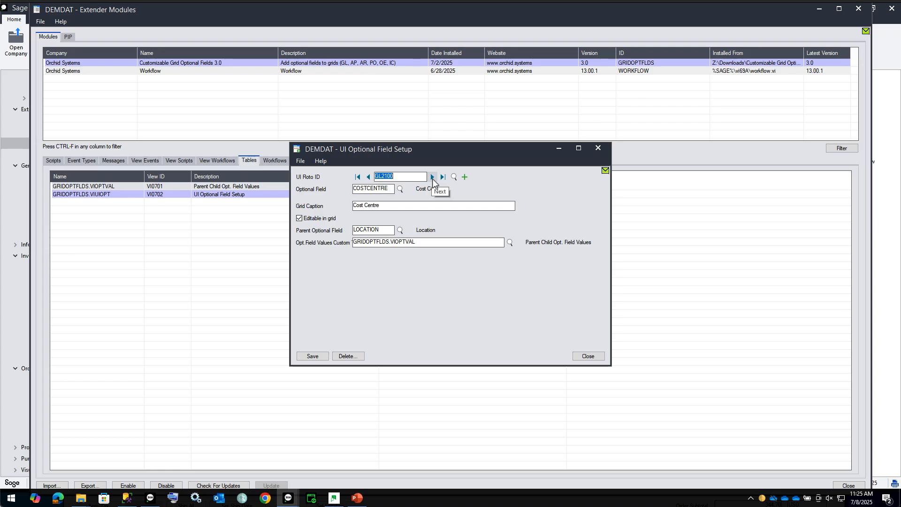
left_click(432, 178)
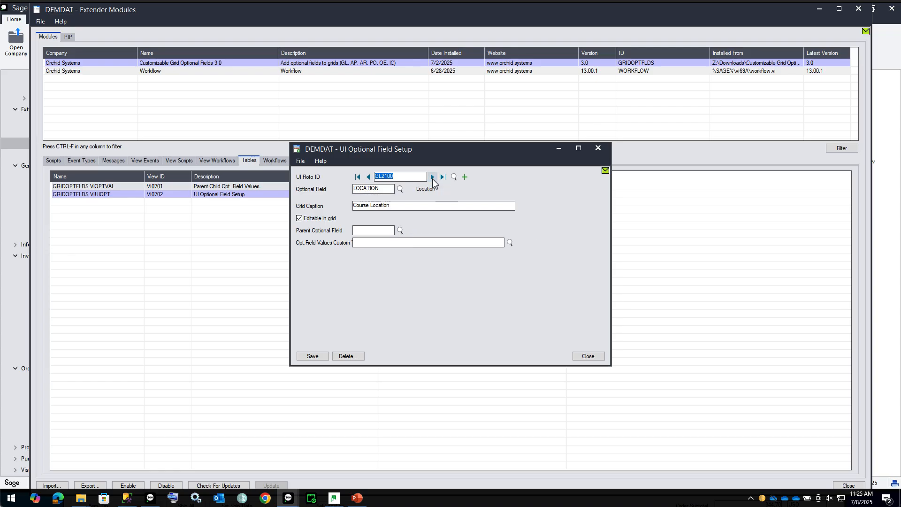
left_click(368, 178)
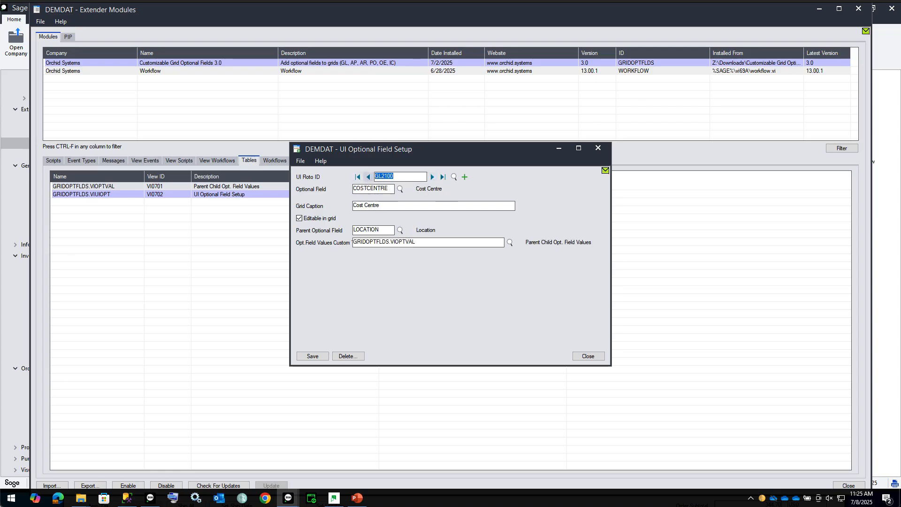
left_click(432, 177)
Review the OE1100 setup records for REGION, PROJECT, LOCATION and COSTCENTRE, and close UI Optional Field Setup
left_click(454, 177)
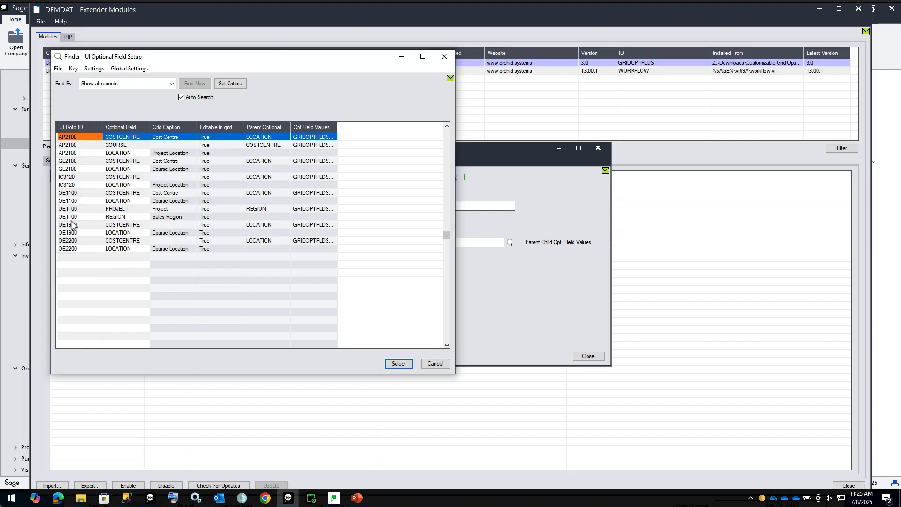
double_click(71, 217)
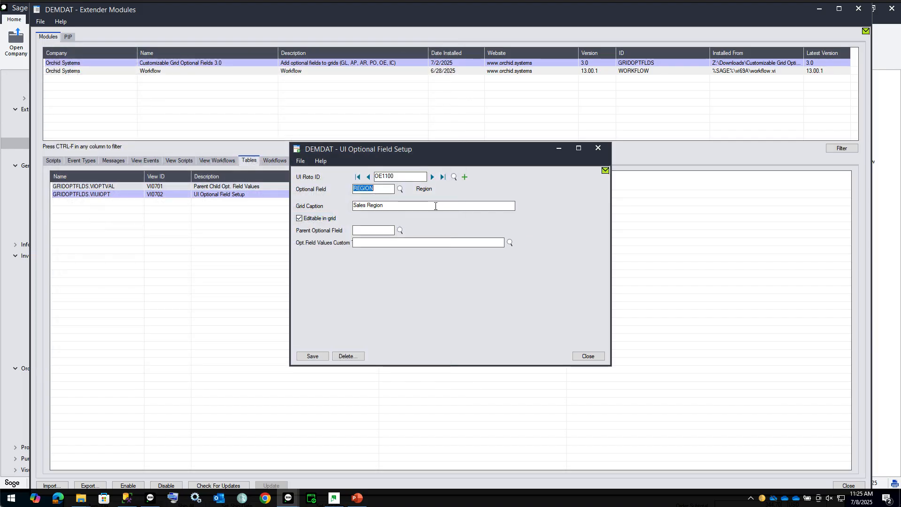
type("PROJECT")
key("Tab")
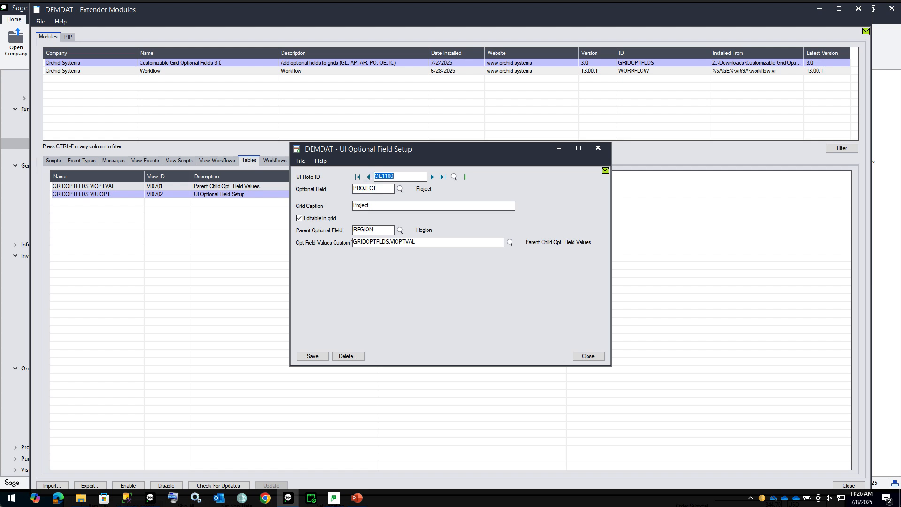
left_click(369, 177)
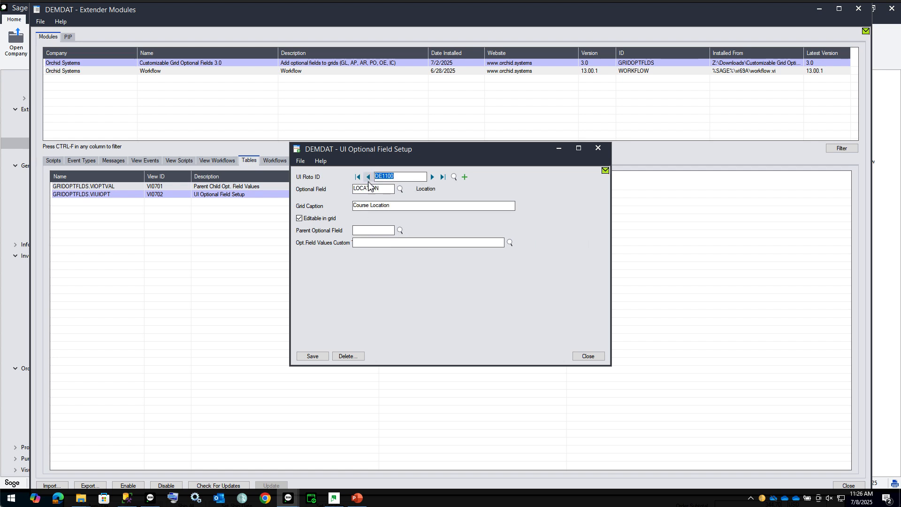
left_click(369, 177)
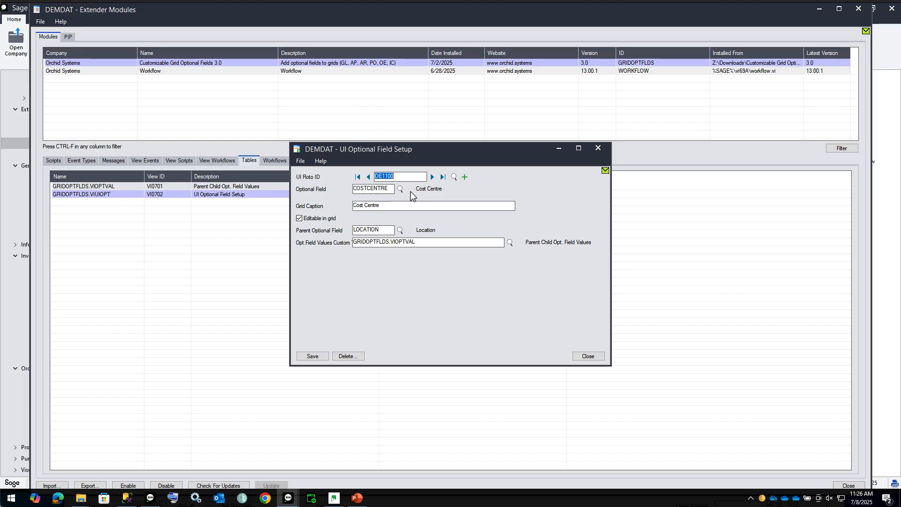
left_click(598, 148)
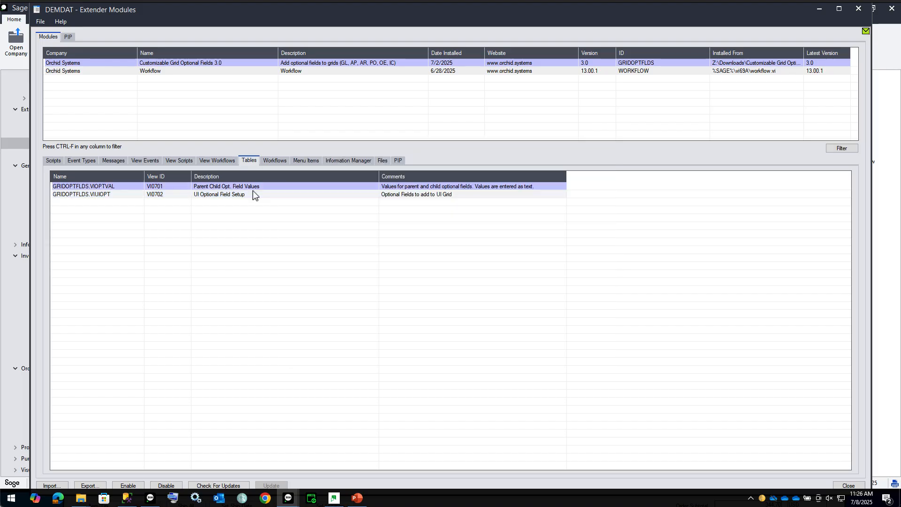
Open the Parent Child Opt. Field Values table in the Custom Table Editor and go to its first record
right_click(252, 188)
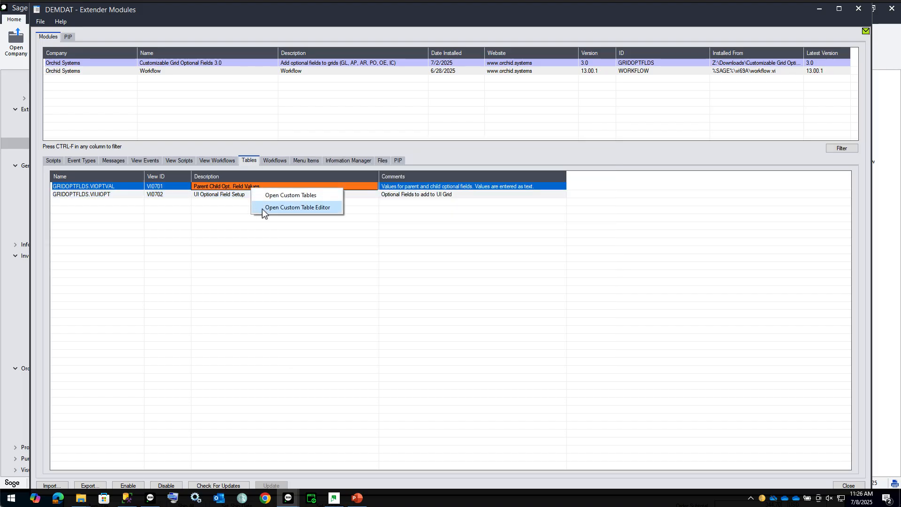
left_click(262, 210)
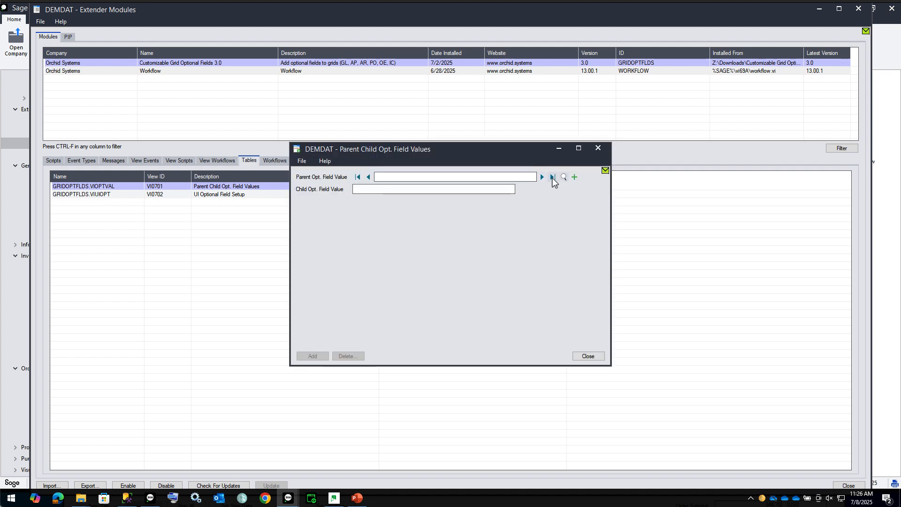
left_click(543, 177)
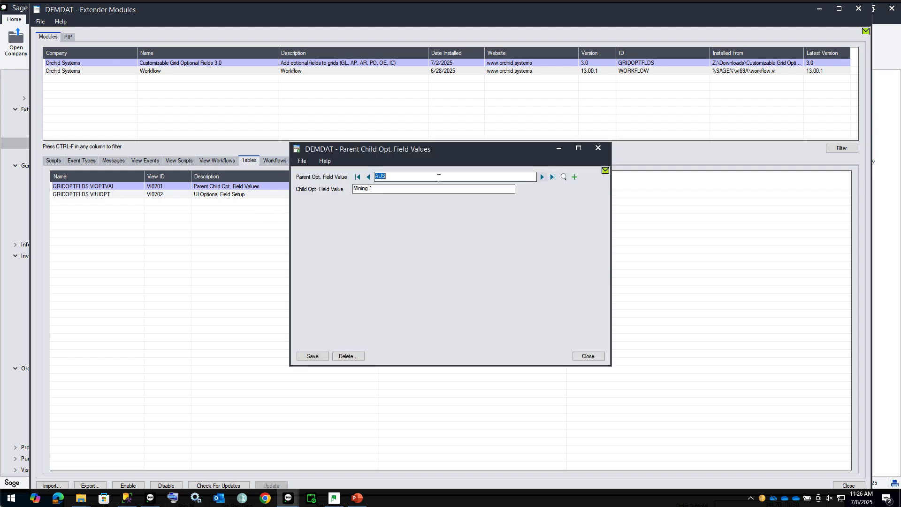
Check the existing parent-child values, add child value Mining 4 under parent value AUS, and close the table
left_click(564, 177)
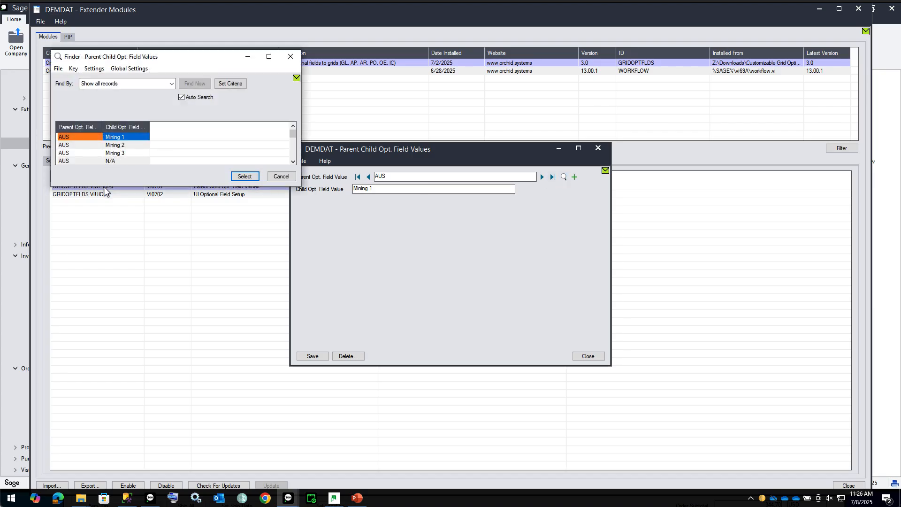
left_click(375, 193)
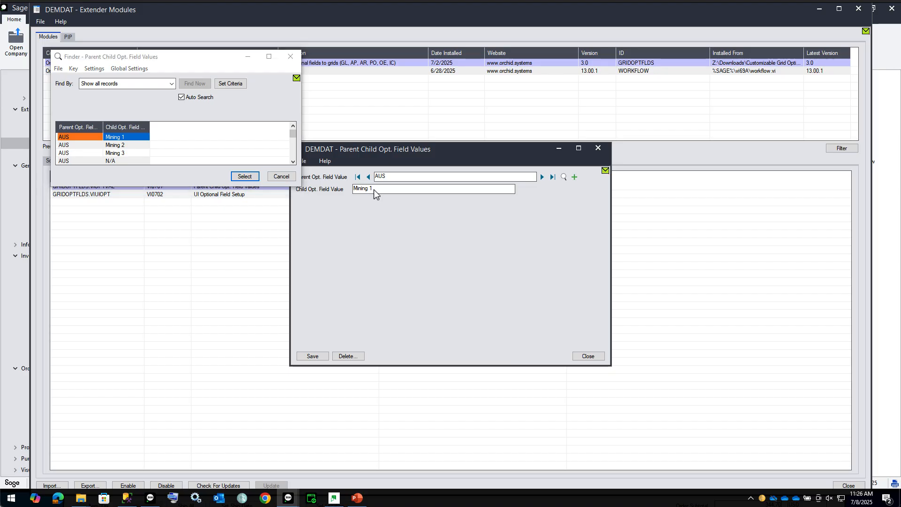
left_click(290, 177)
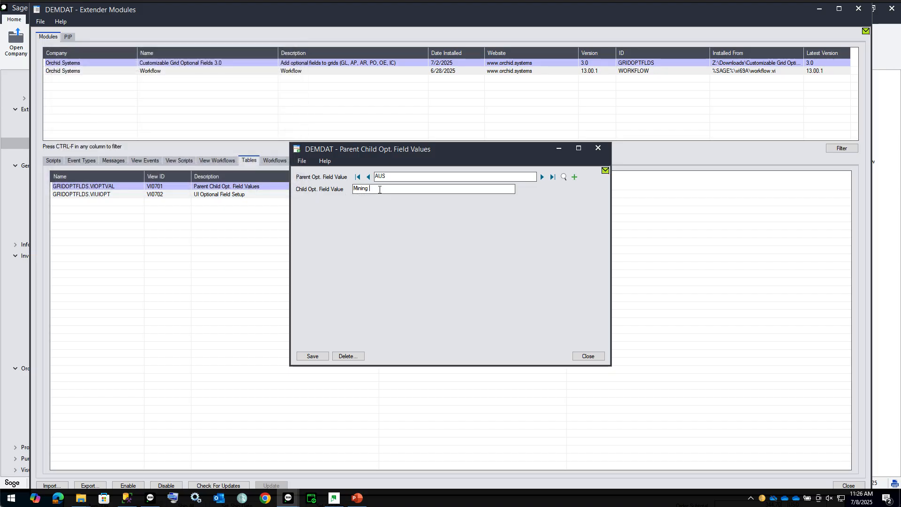
left_click(314, 357)
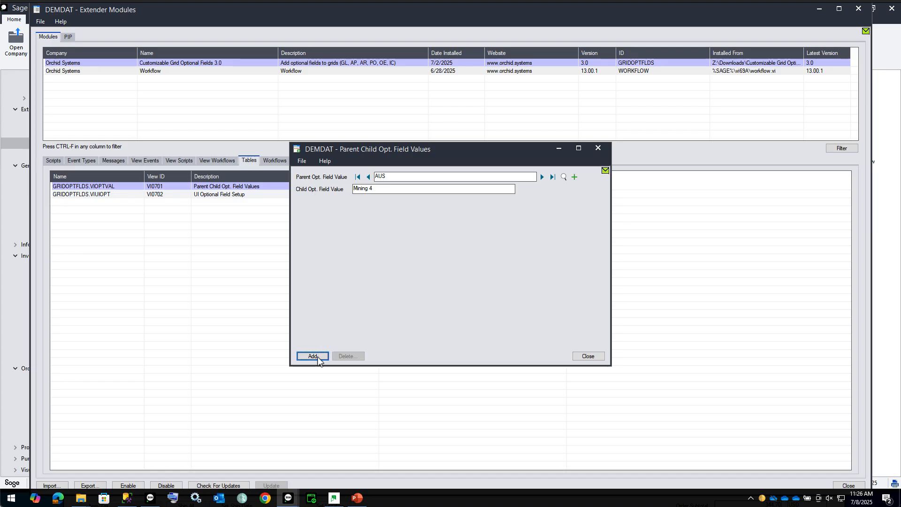
left_click(584, 358)
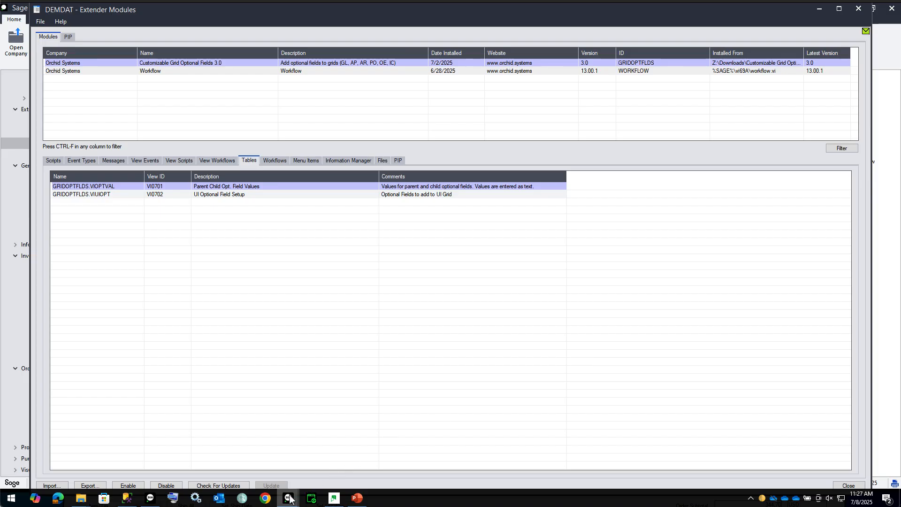
Switch to the PowerPoint presentation
mouse_move(288, 501)
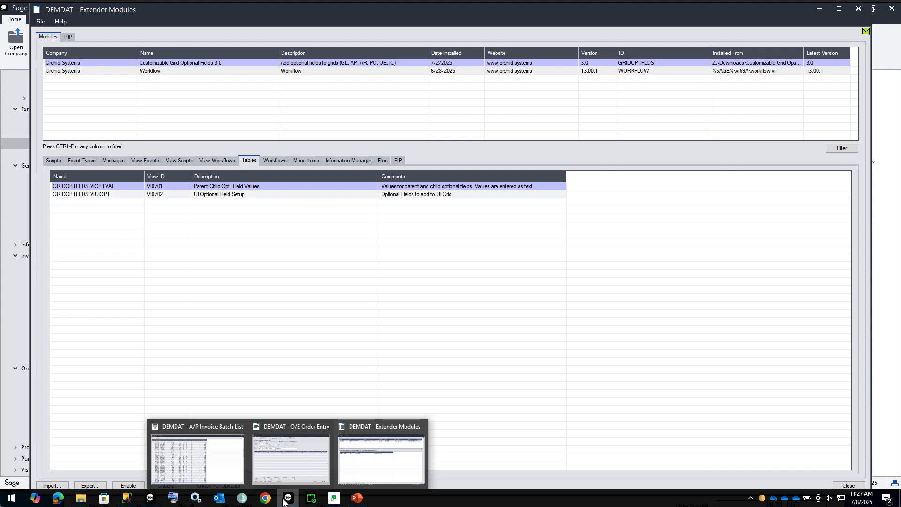
mouse_move(306, 482)
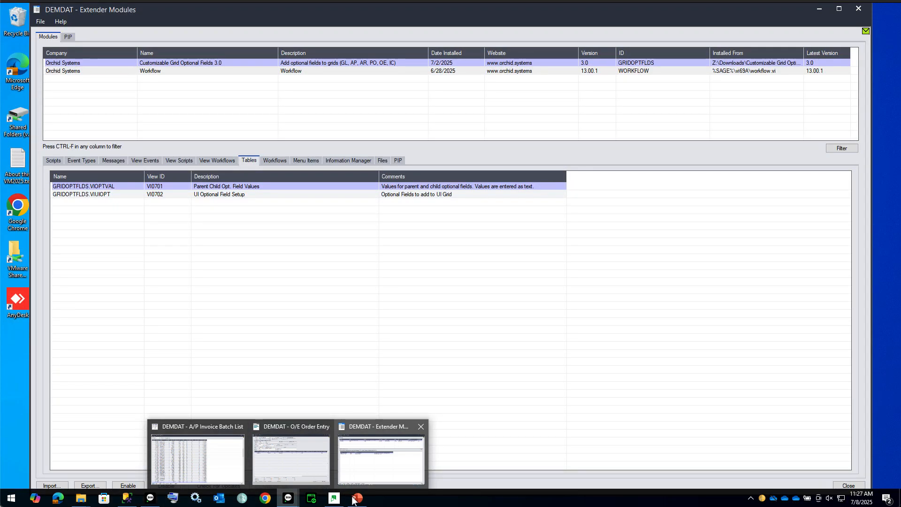
left_click(356, 499)
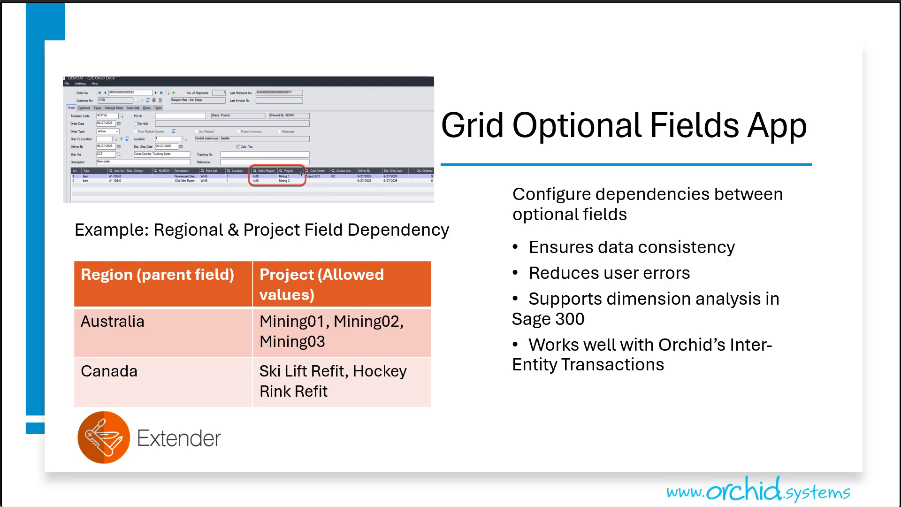
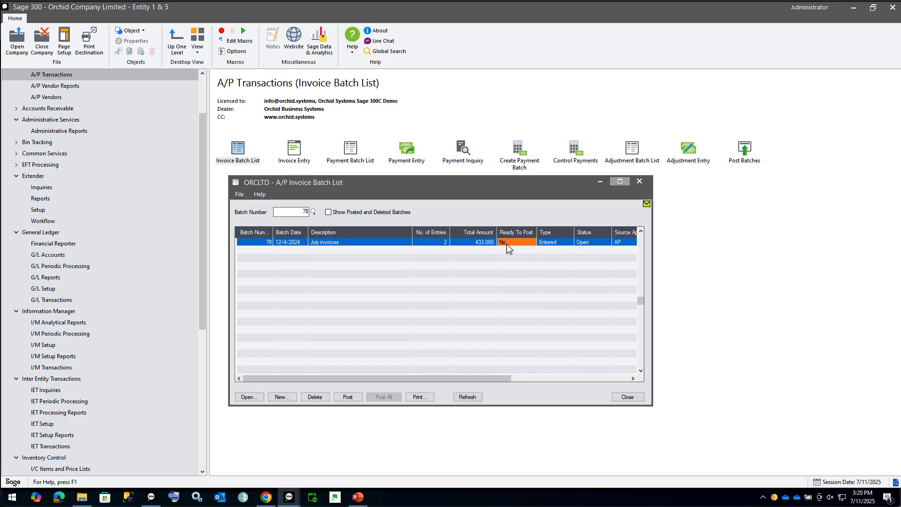
Try to set A/P invoice batch 78 ready to post, and open the batch in A/P Invoice Entry
double_click(509, 243)
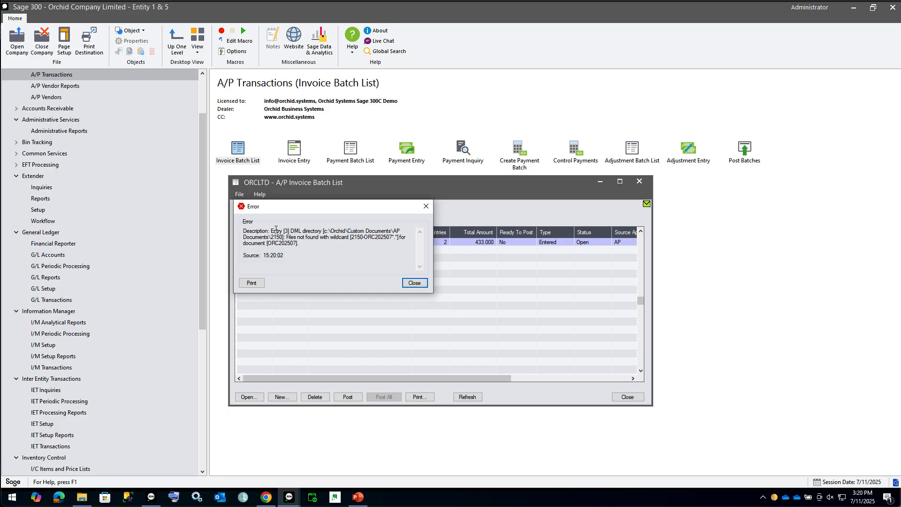
left_click(415, 283)
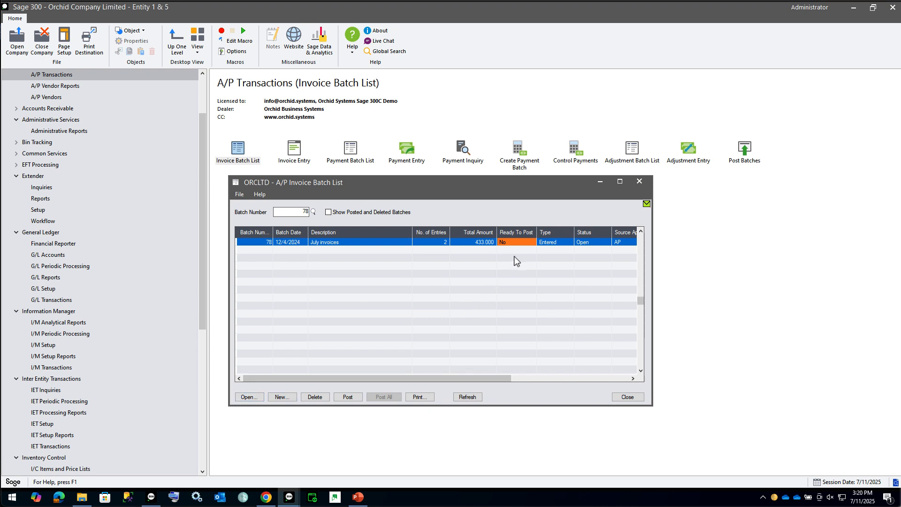
left_click(249, 398)
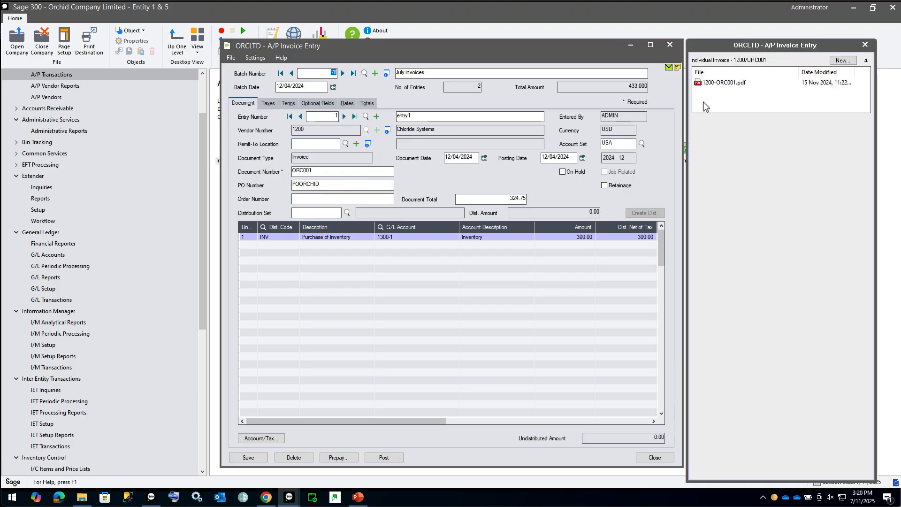
mouse_move(709, 103)
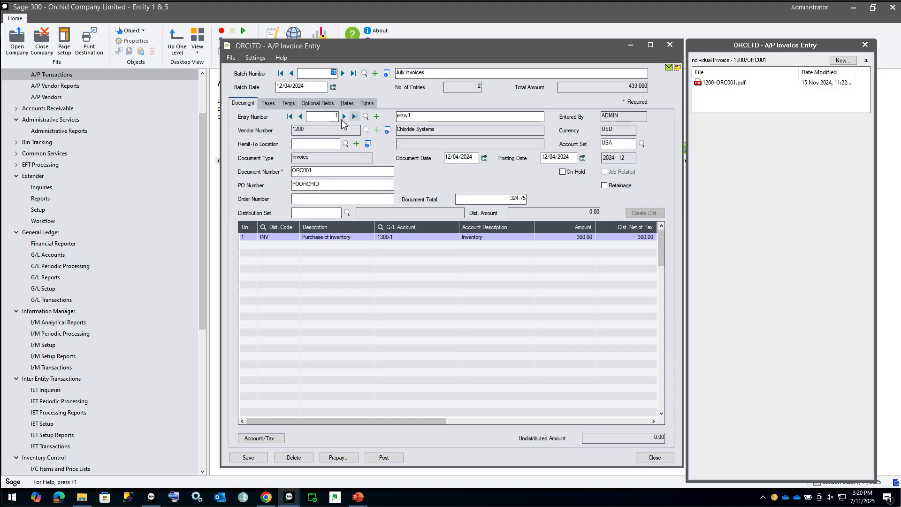
Change the description of entry 1 to entry1a and save the entry
left_click(423, 116)
type("a")
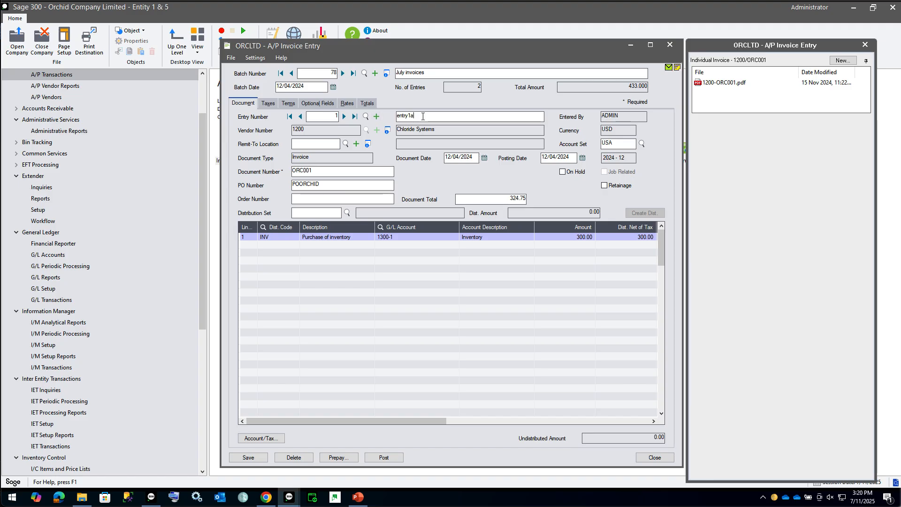
left_click(248, 457)
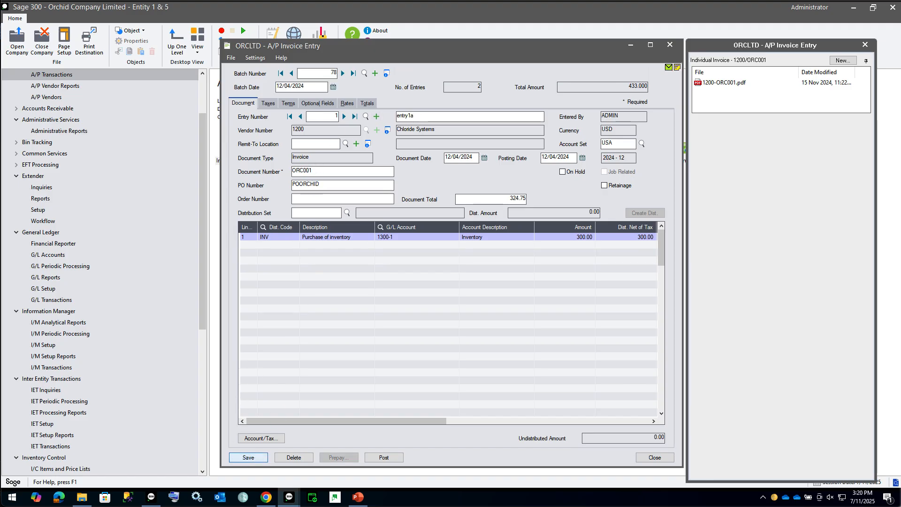
Go to entry 3, edit its description to read entry3 and save the entry
left_click(344, 117)
left_click(417, 117)
left_click(418, 117)
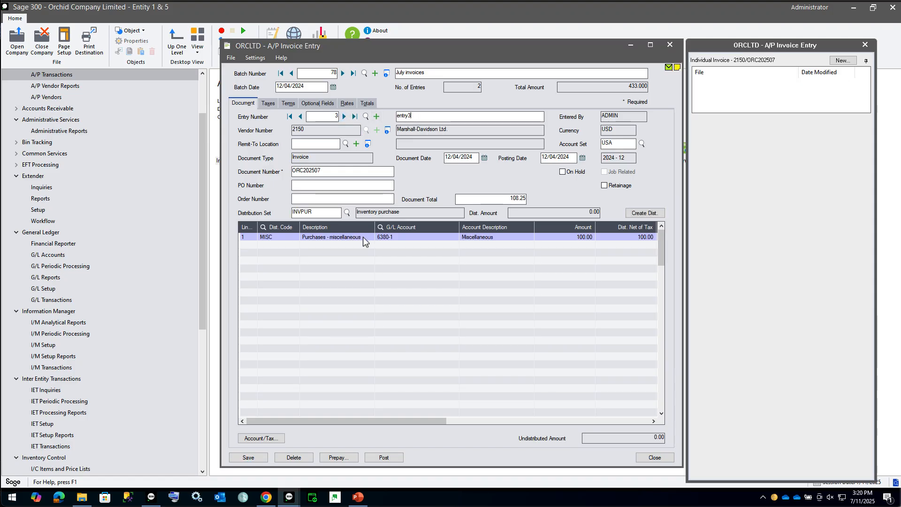
left_click(249, 458)
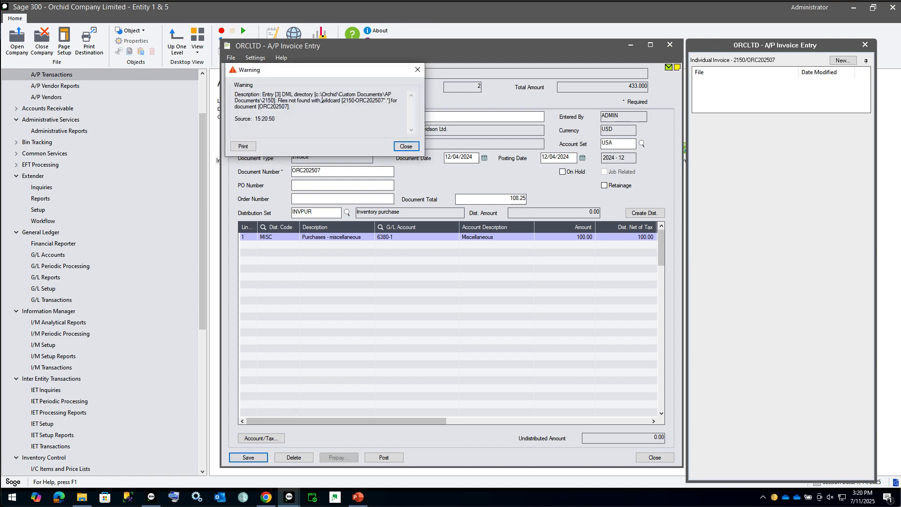
left_click(406, 146)
Attach ORD1-shipping documentation.pdf from Scanned Documents to the entry 3 invoice
left_click(843, 61)
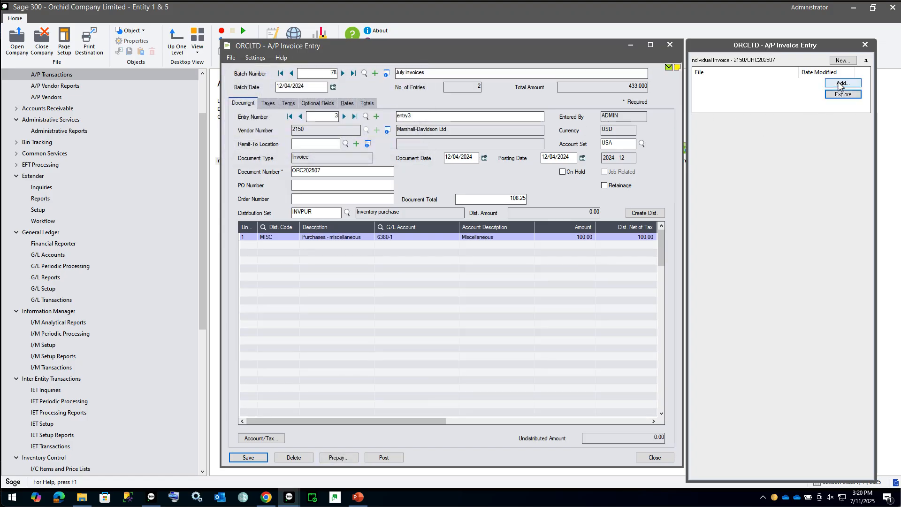
left_click(841, 84)
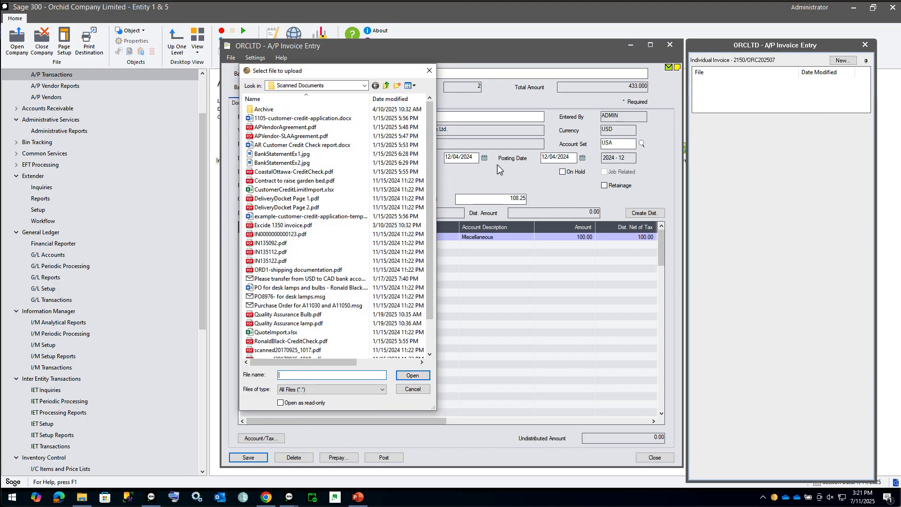
double_click(264, 271)
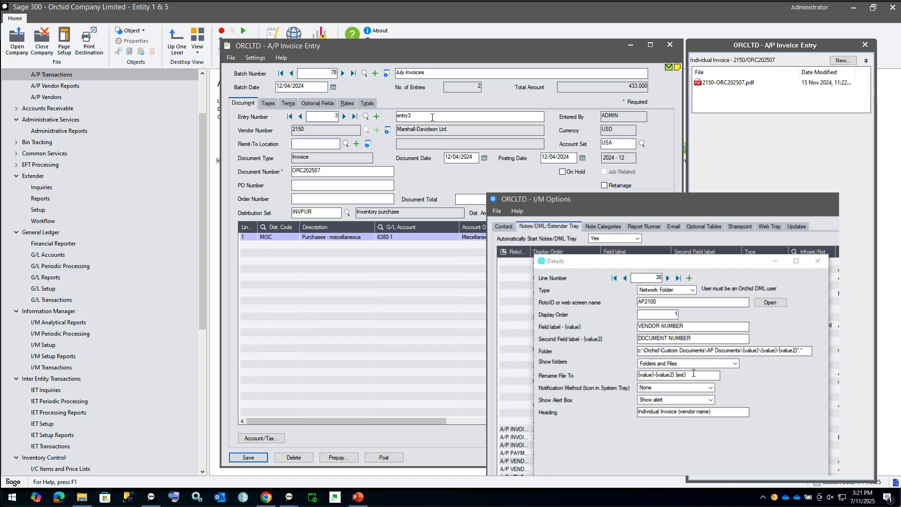
Save entry 3 with the description entry3a, and set batch 78 ready to post in the batch list
type("a")
left_click(241, 457)
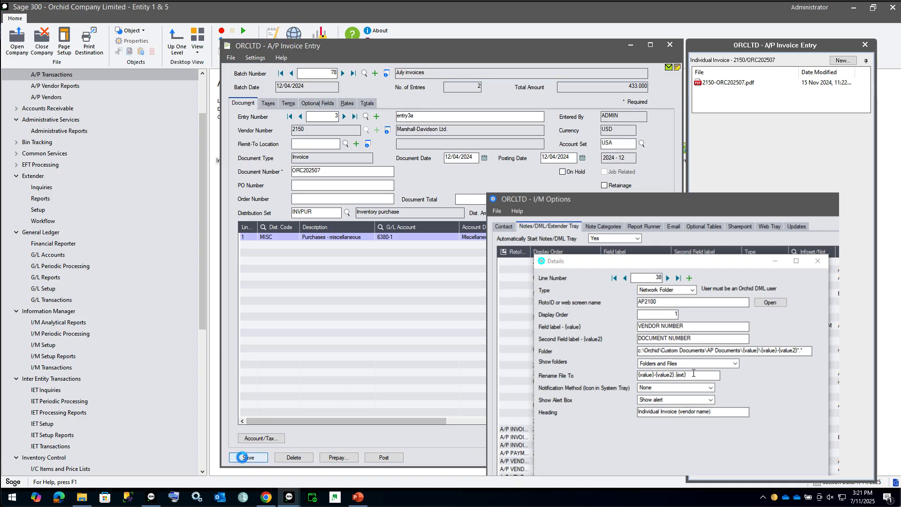
left_click(671, 45)
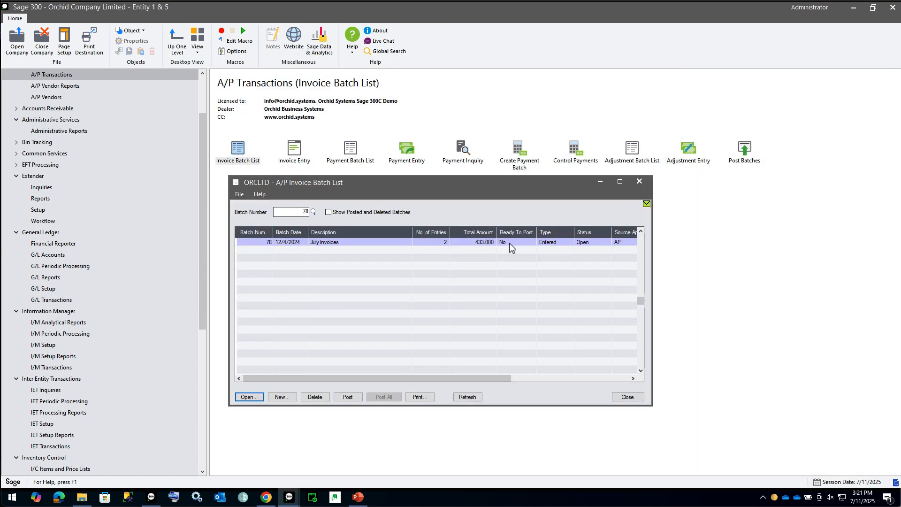
double_click(510, 244)
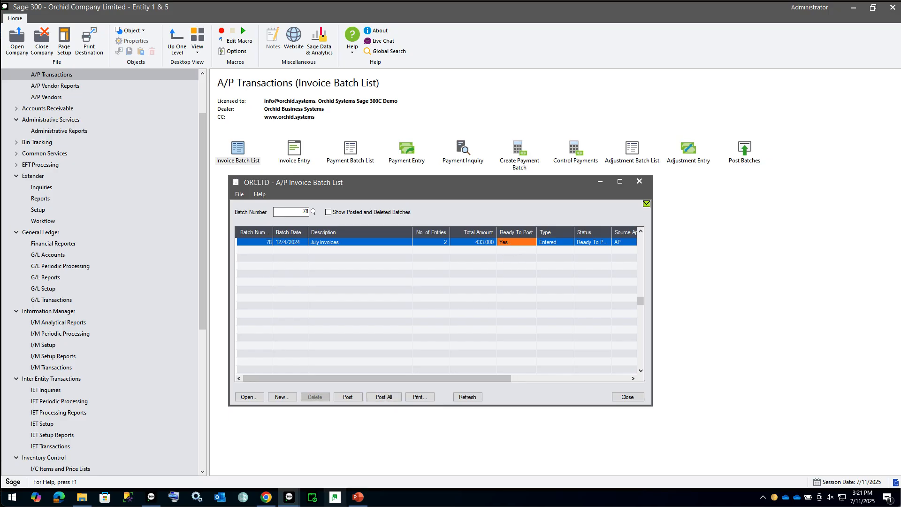
mouse_move(359, 500)
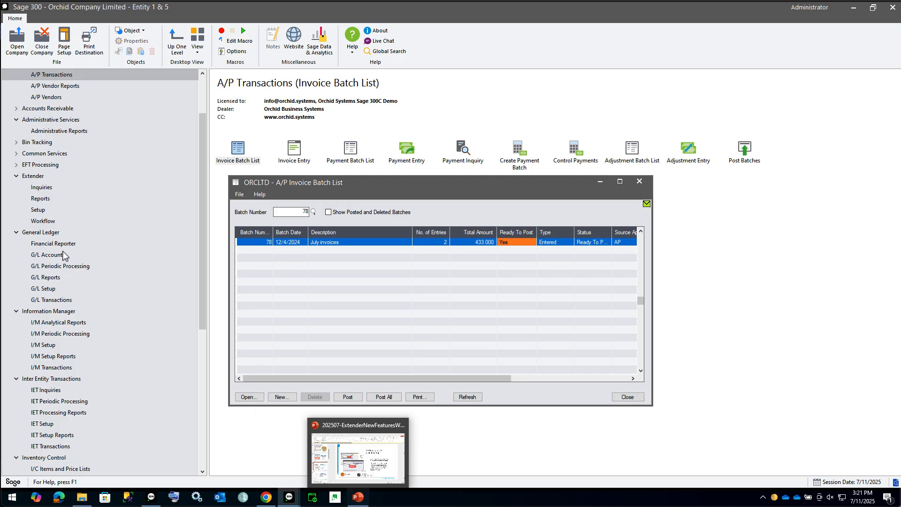
Open the Orchid DML AP Validation module's Transaction DML Setup table in the Custom Table Editor from Extender Modules
left_click(39, 210)
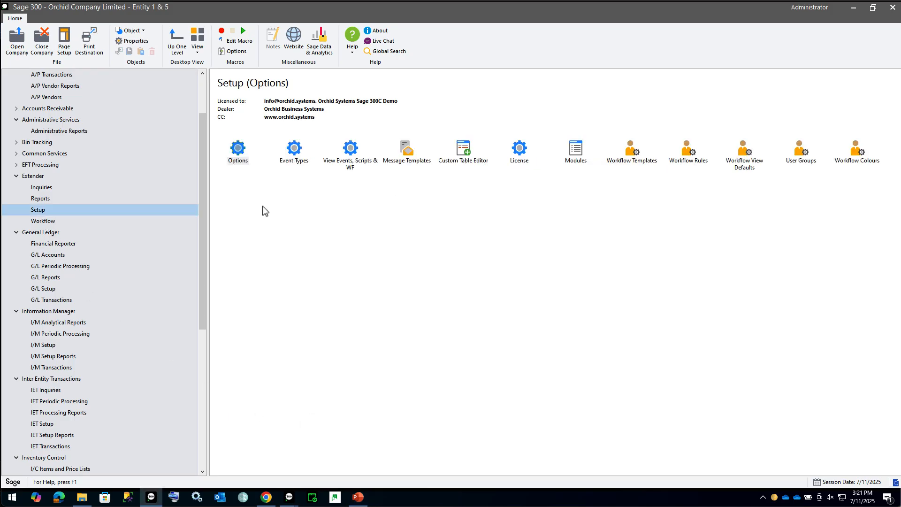
double_click(576, 158)
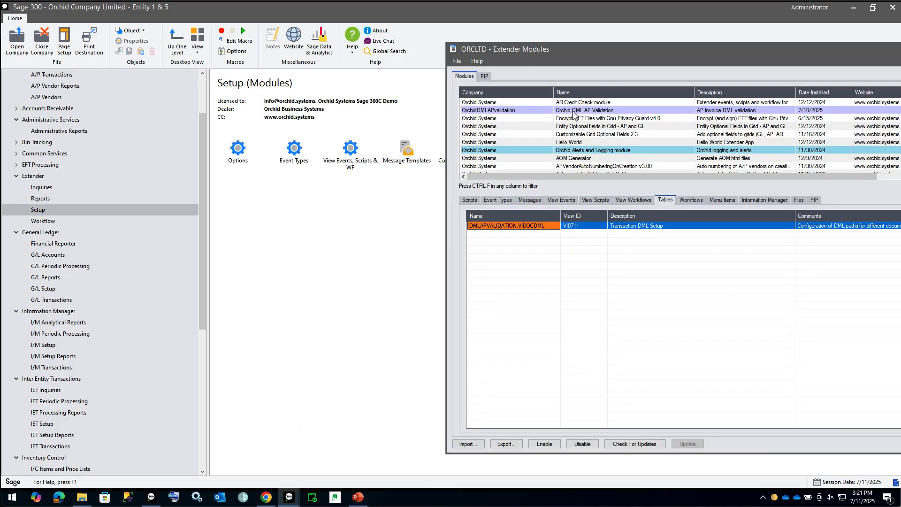
left_click_drag(600, 60, 527, 70)
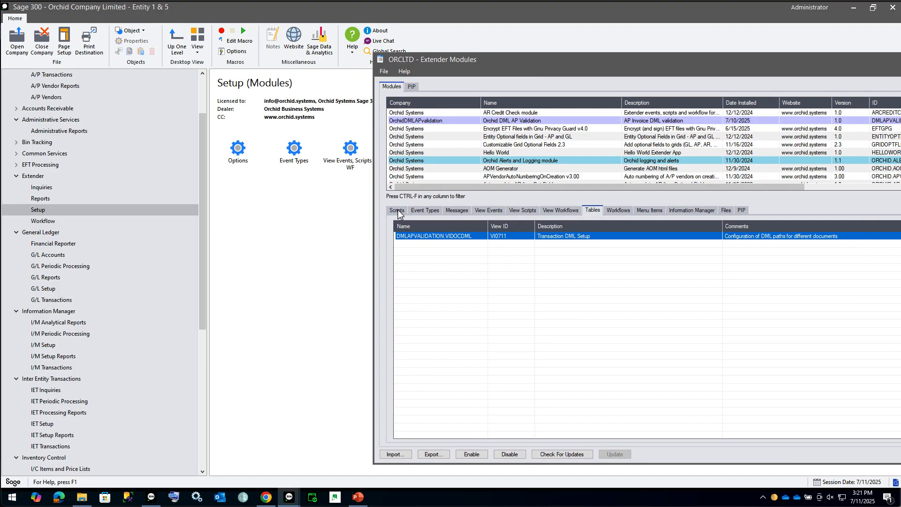
right_click(551, 238)
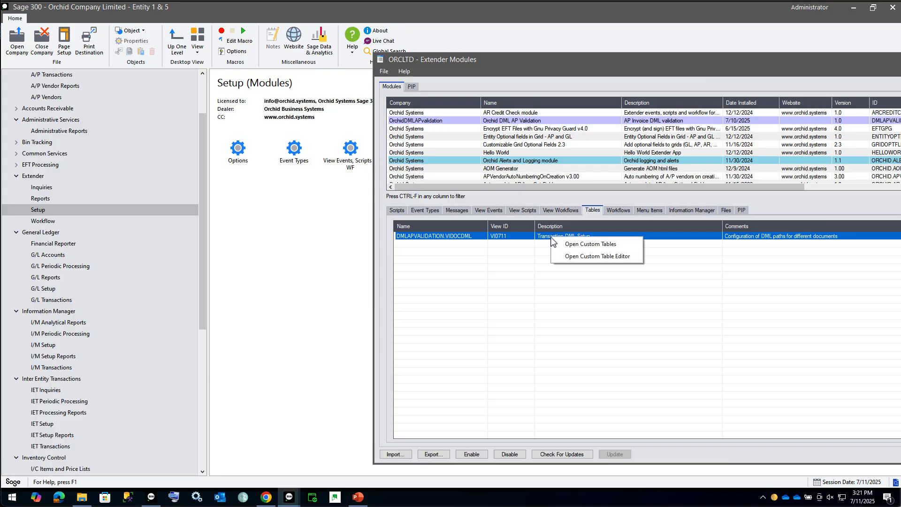
left_click(573, 258)
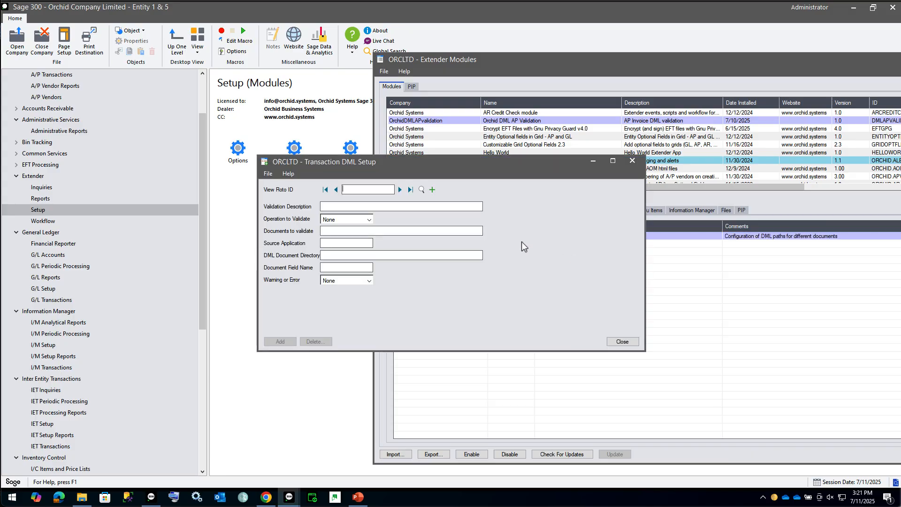
In the AP0020 record, limit the documents to validate to Invoice, Credit Note and Debit Note, set Source Application to AP, and save
left_click(400, 190)
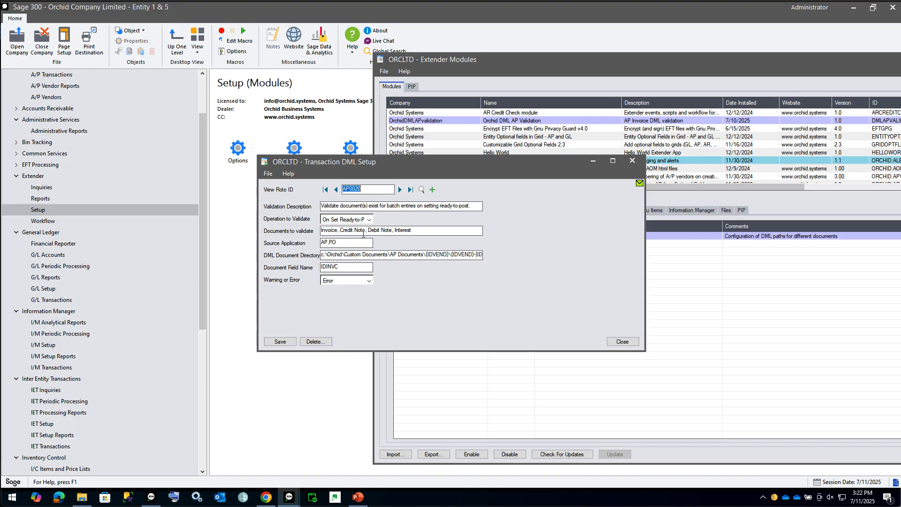
left_click_drag(394, 230, 439, 230)
key("BackSpace")
left_click(344, 242)
key("BackSpace")
key("BackSpace")
left_click_drag(427, 256, 472, 257)
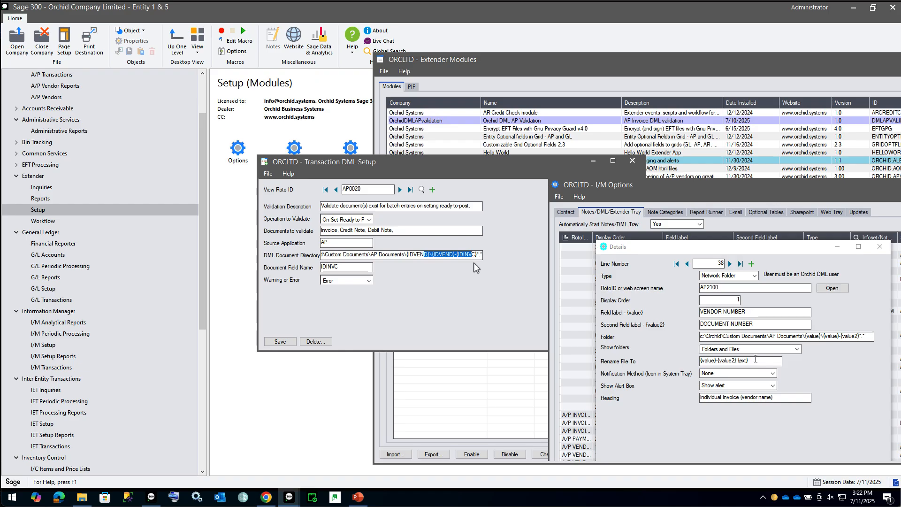
left_click(414, 257)
left_click(280, 342)
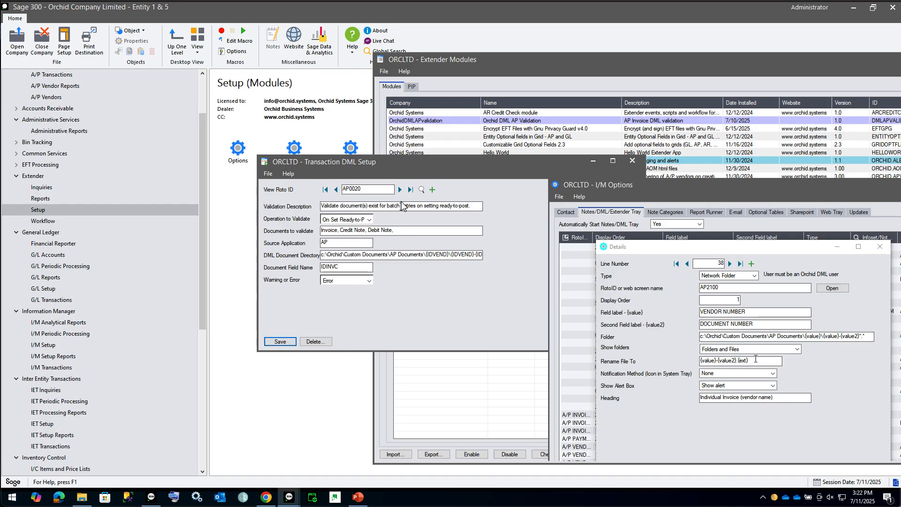
In the AP0021 record, limit the documents to validate to Invoice, Credit Note and Debit Note, keep the Warning option, and save
left_click(400, 189)
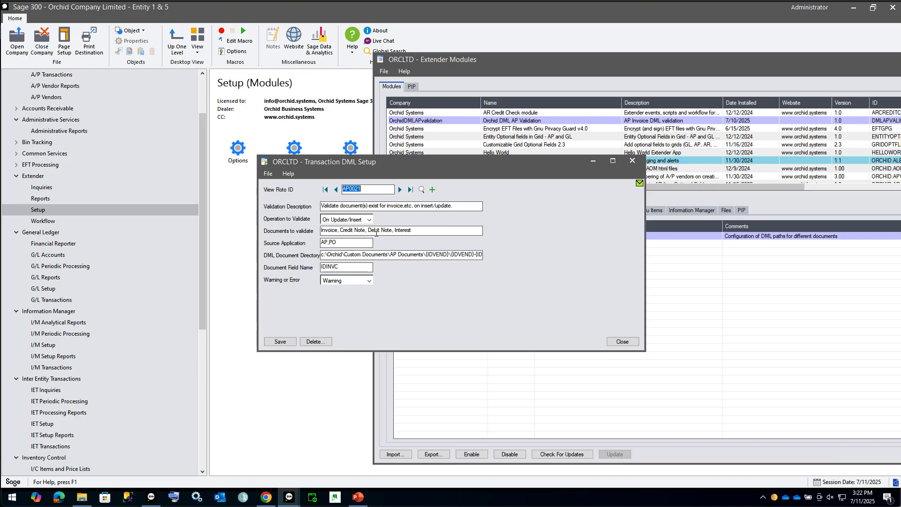
double_click(397, 233)
key("BackSpace")
left_click_drag(430, 255, 493, 252)
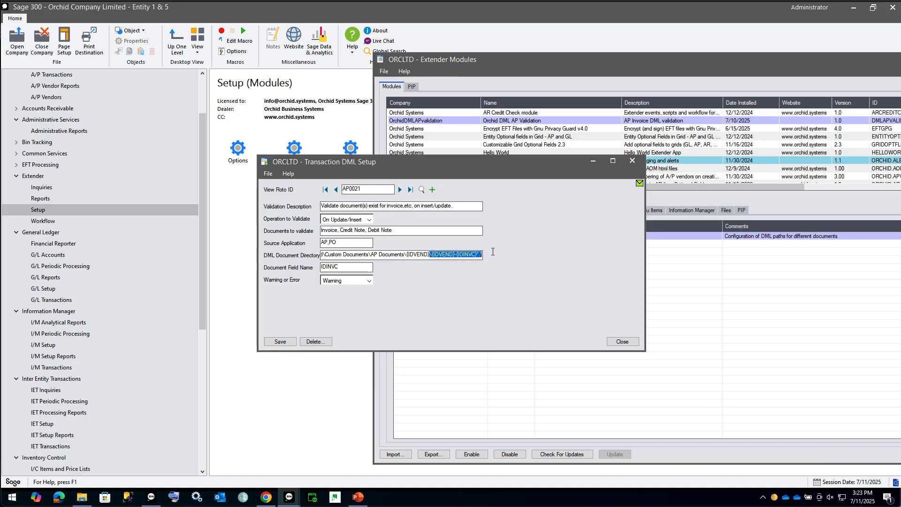
left_click(343, 282)
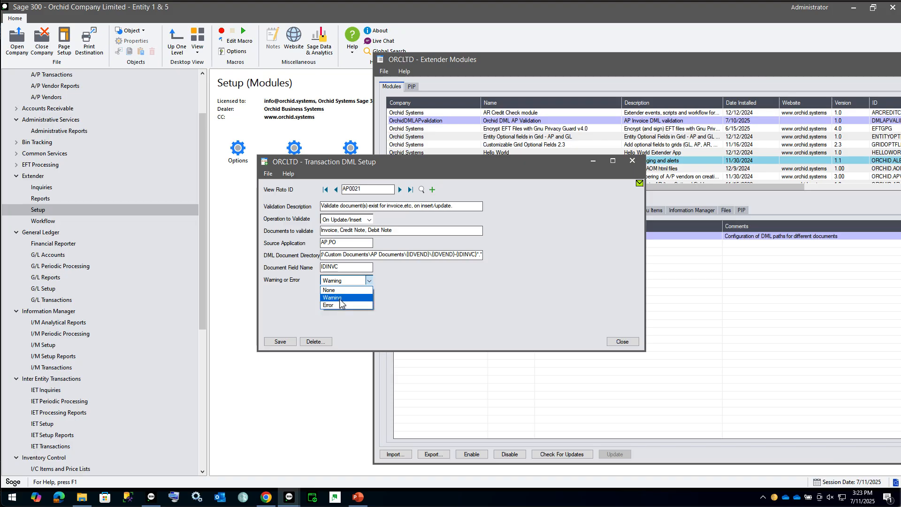
left_click(340, 298)
left_click(280, 341)
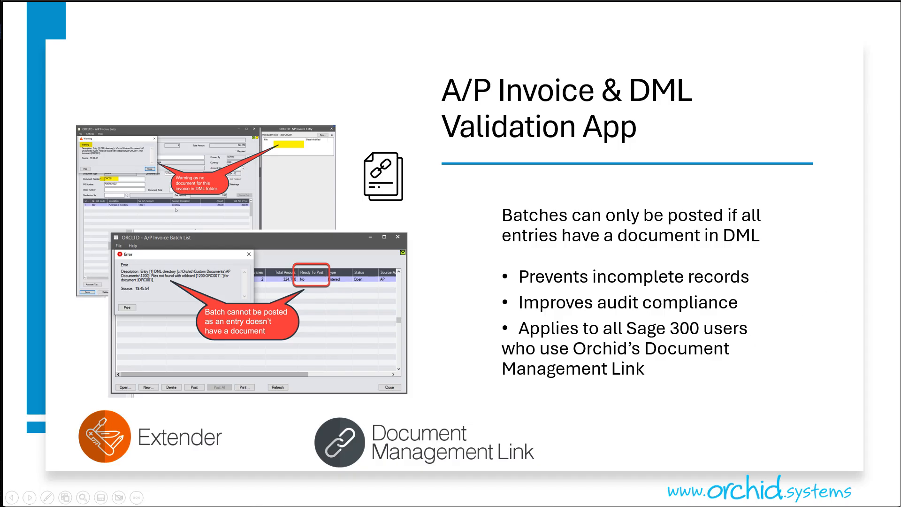
key("Right")
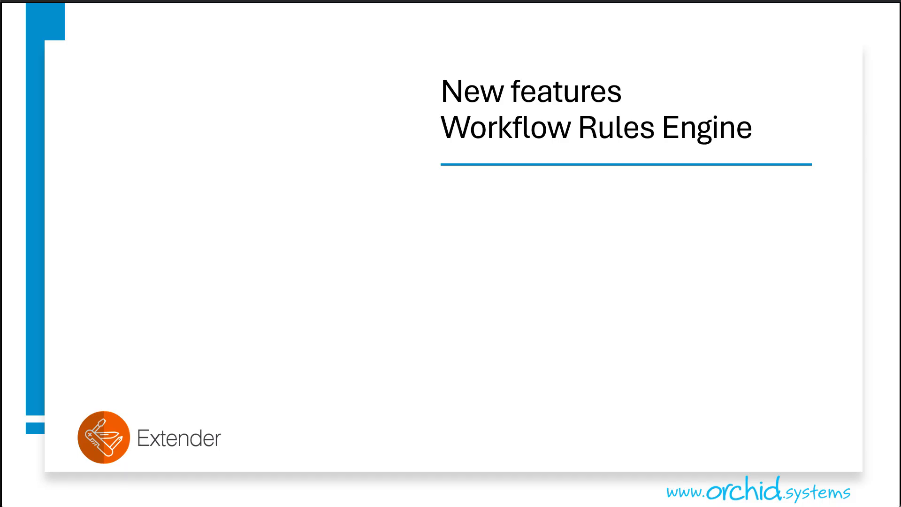
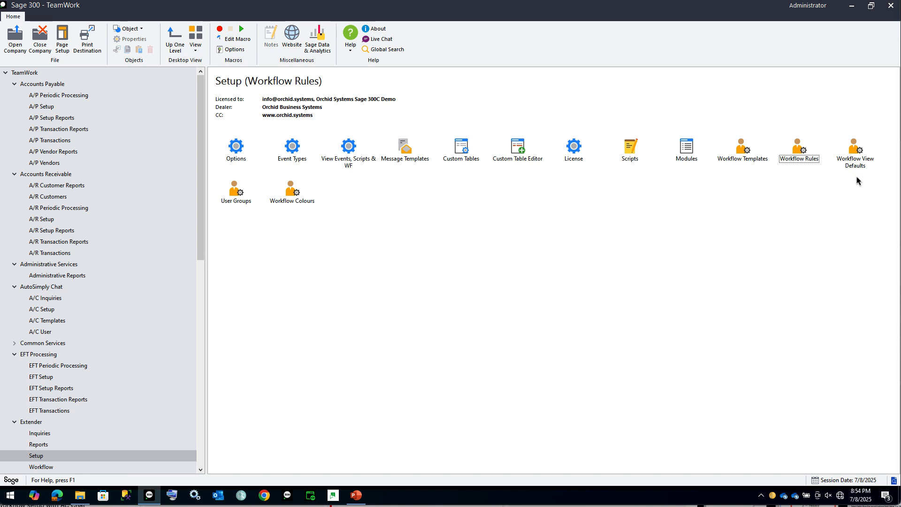
Open Workflow Rules and load the TEAMWORKAR.NEW AR CUSTOMER APPROVAL condition set
left_click(797, 156)
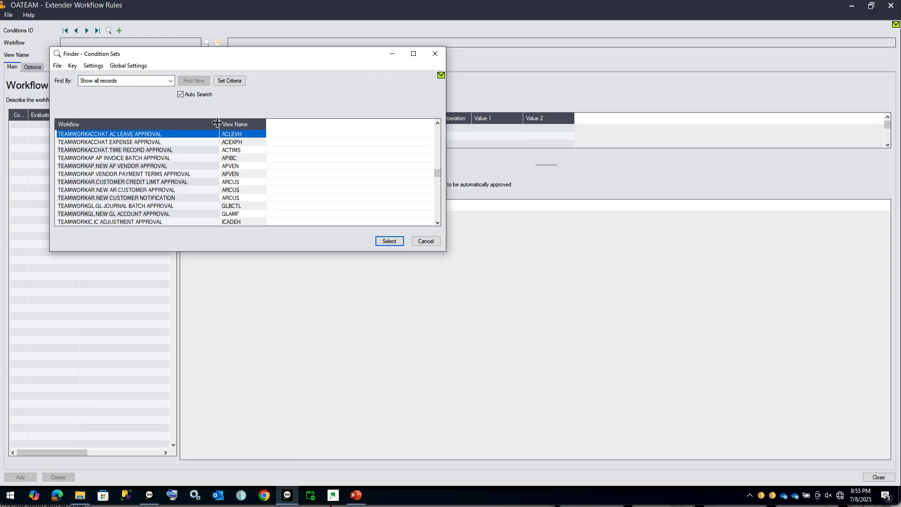
left_click(143, 191)
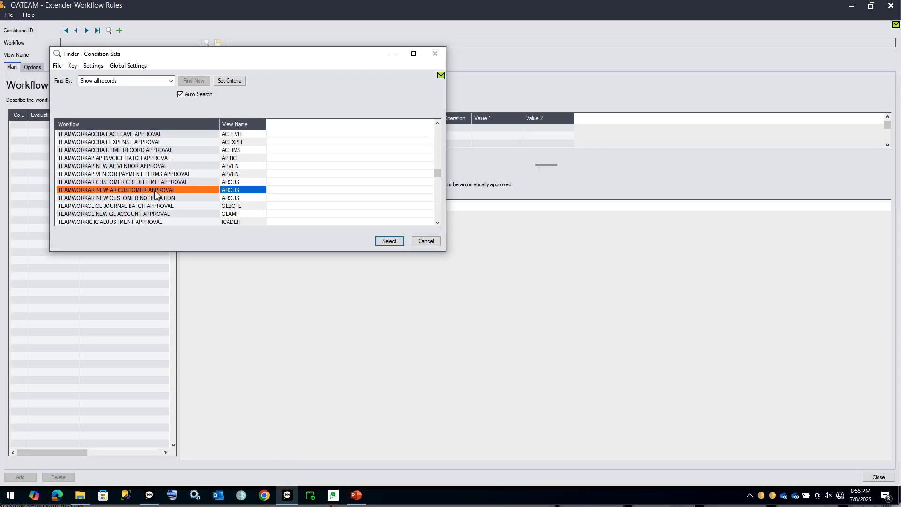
double_click(155, 191)
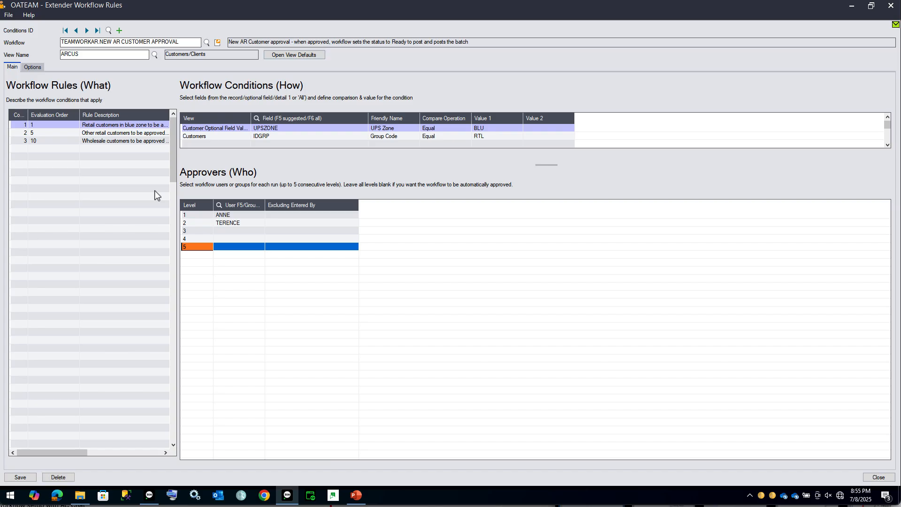
Open the linked New AR Customer Approval template and examine the Wait step's progressions and the Approve step's actions, widening its parameter column
left_click(218, 43)
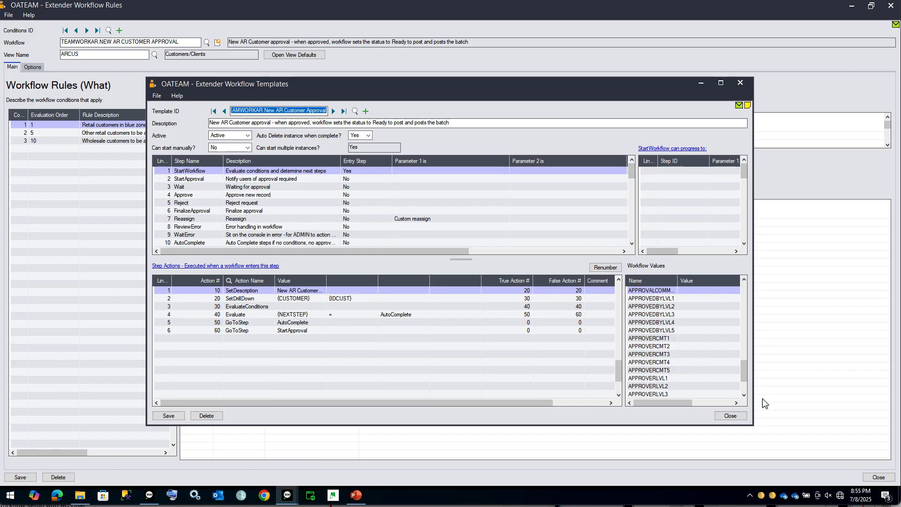
left_click_drag(753, 424, 861, 440)
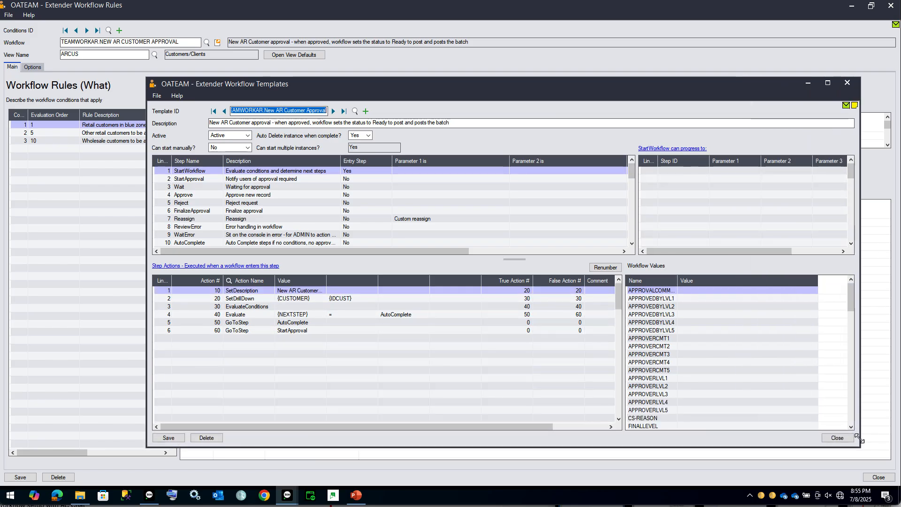
left_click(200, 173)
left_click(181, 187)
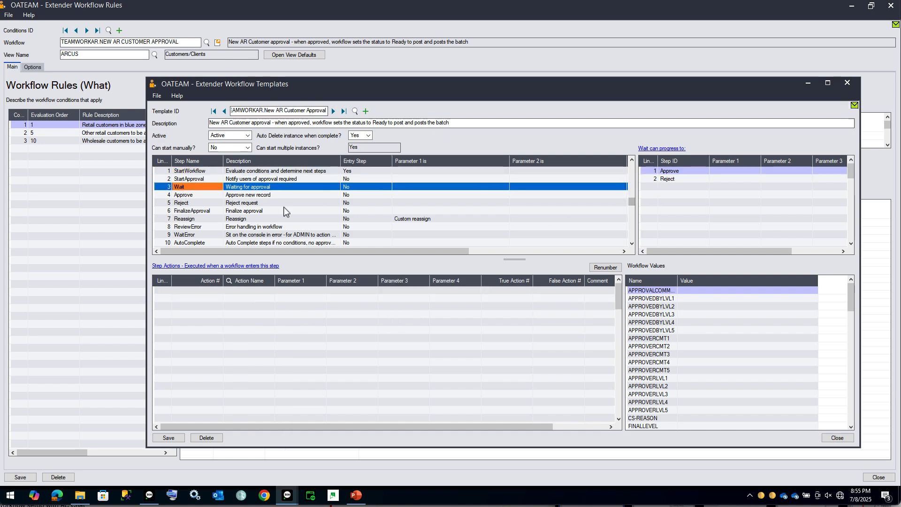
left_click(199, 194)
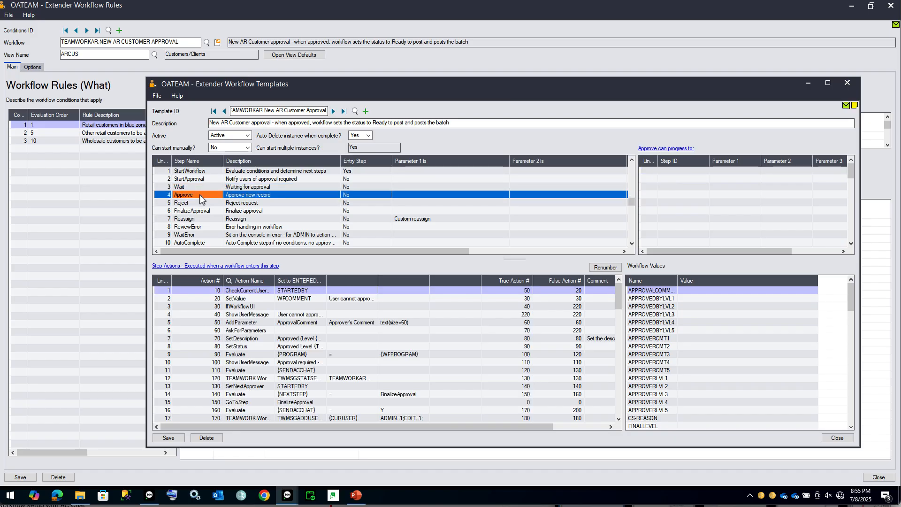
left_click(324, 291)
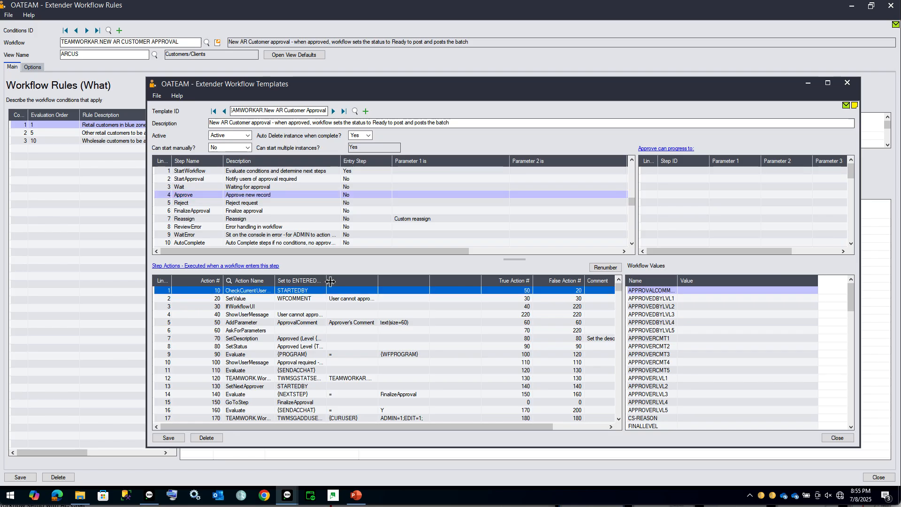
left_click_drag(327, 281, 379, 282)
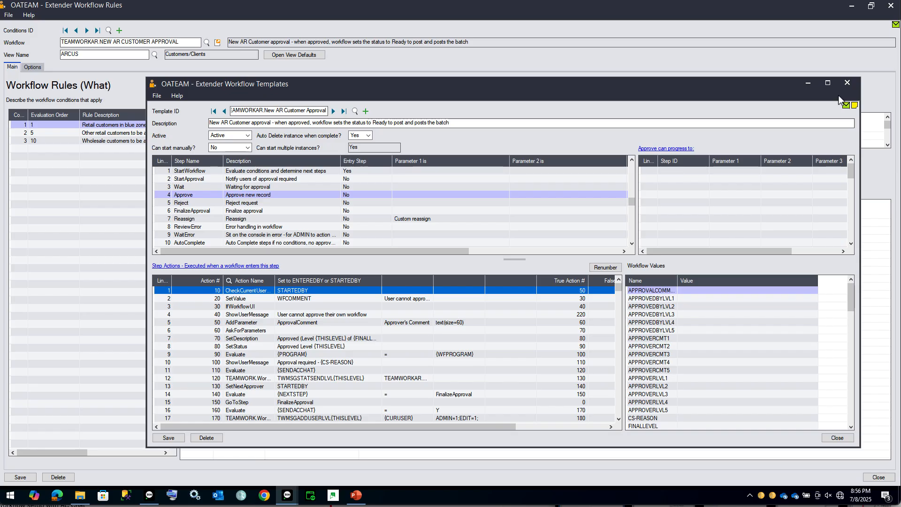
left_click(847, 84)
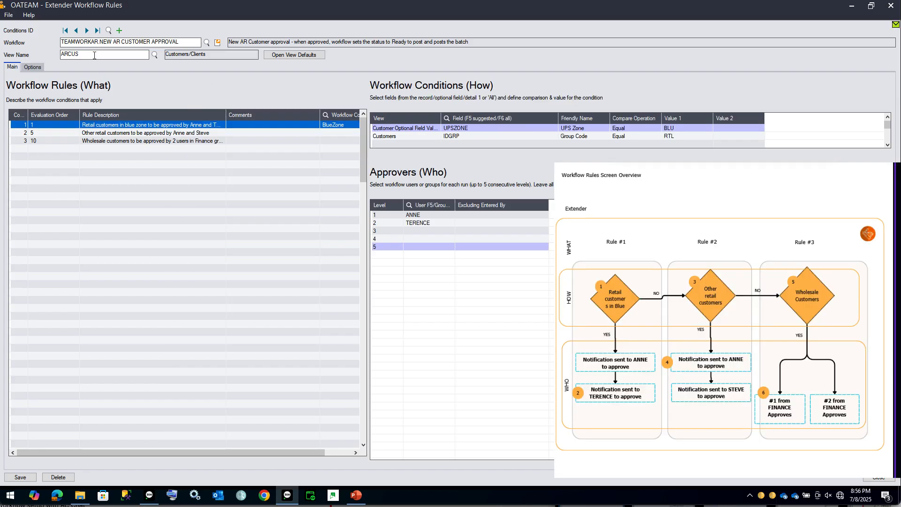
Examine the blue-zone retail rule's full description, its UPSZONE and IDGRP conditions, and the users selectable as second-level approver
left_click(93, 126)
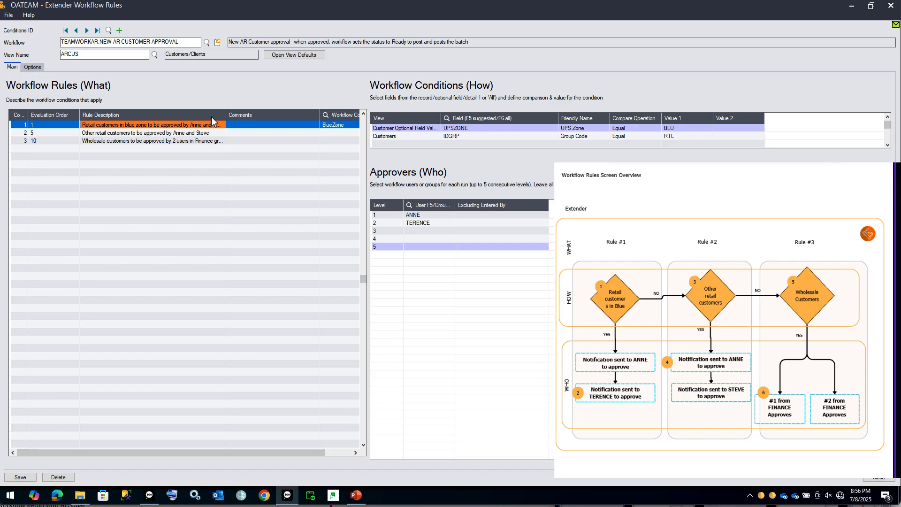
left_click_drag(273, 115, 291, 115)
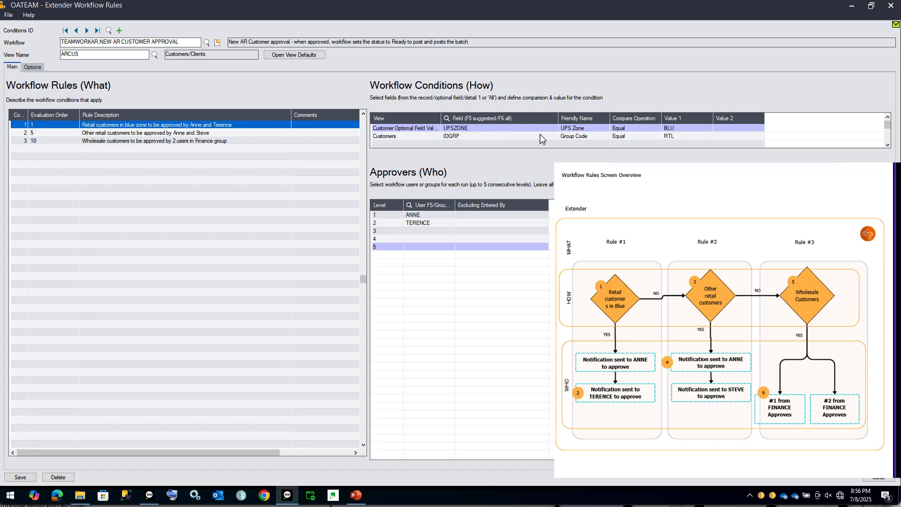
left_click(479, 128)
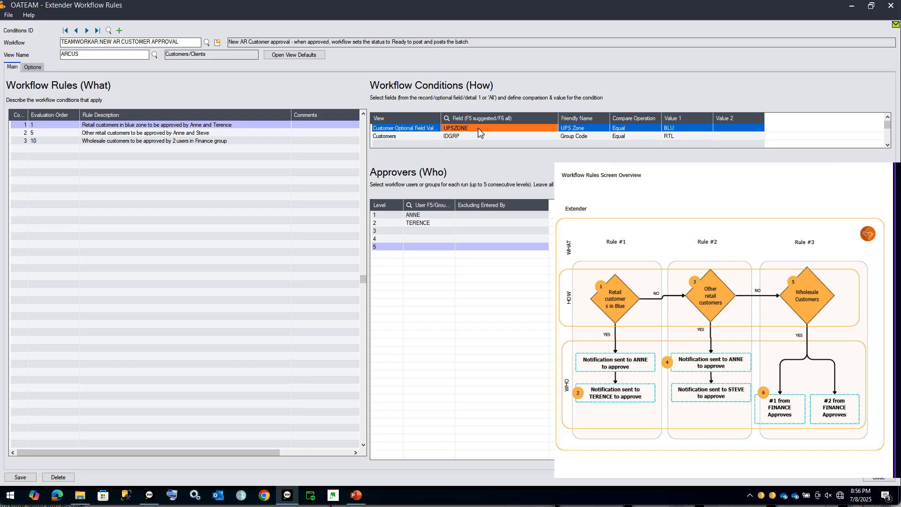
left_click(479, 130)
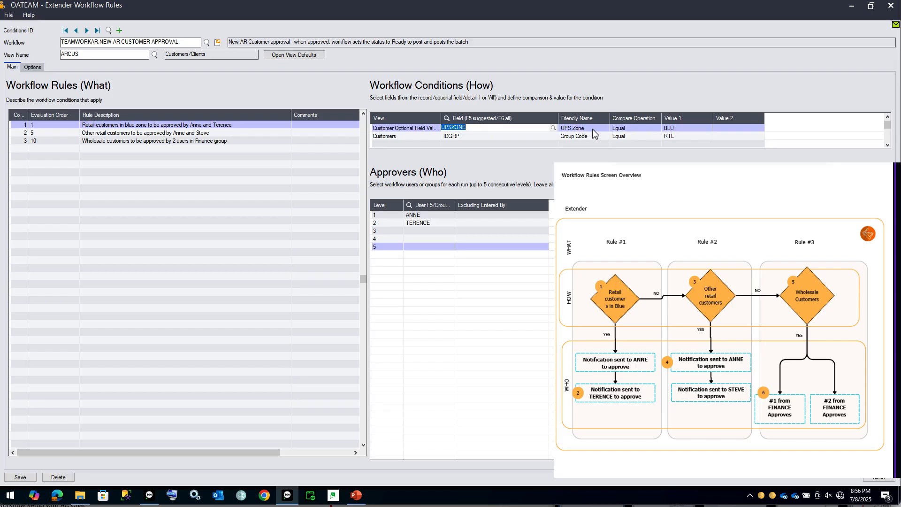
left_click(531, 136)
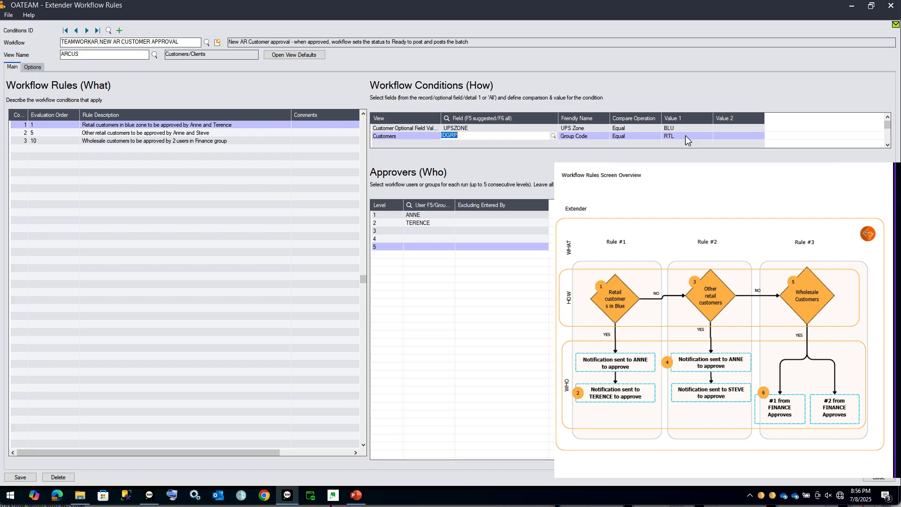
left_click(431, 221)
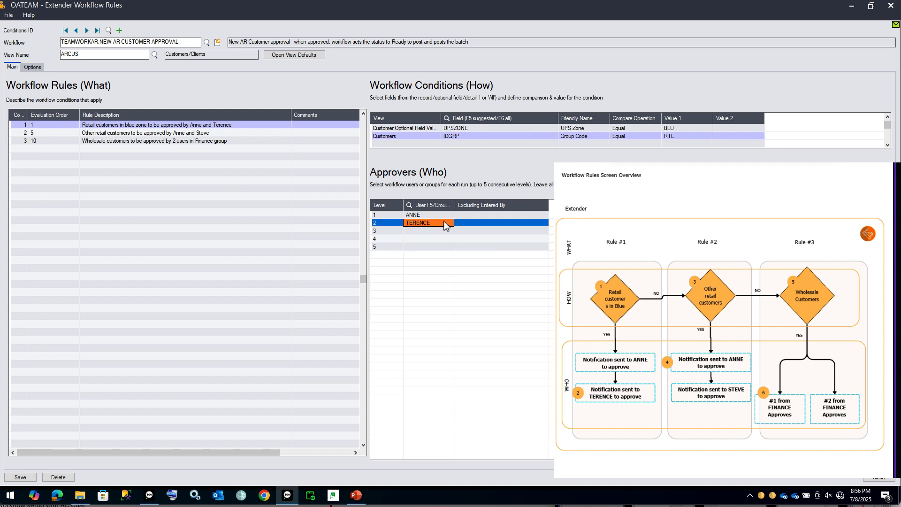
left_click(450, 223)
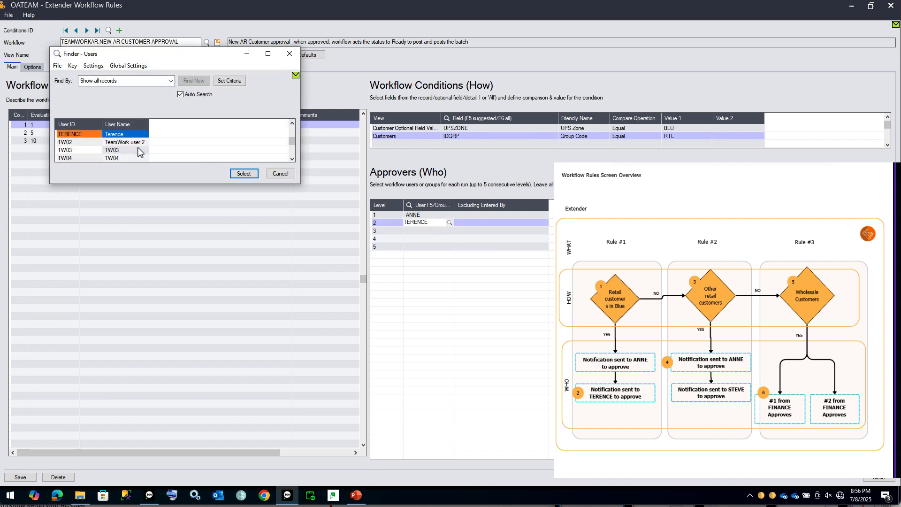
left_click(292, 124)
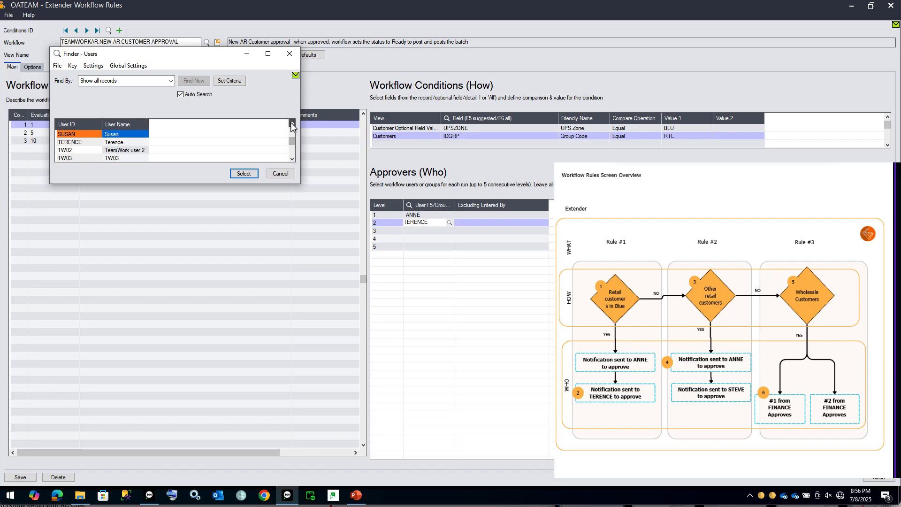
left_click(280, 174)
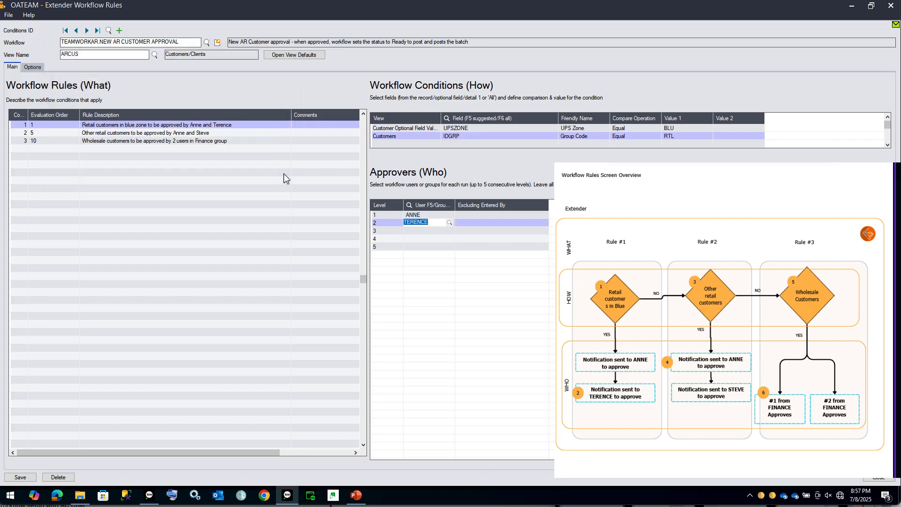
Compare the conditions and approvers of the other retail customers rule, the wholesale customers rule and the blue-zone rule
left_click(159, 136)
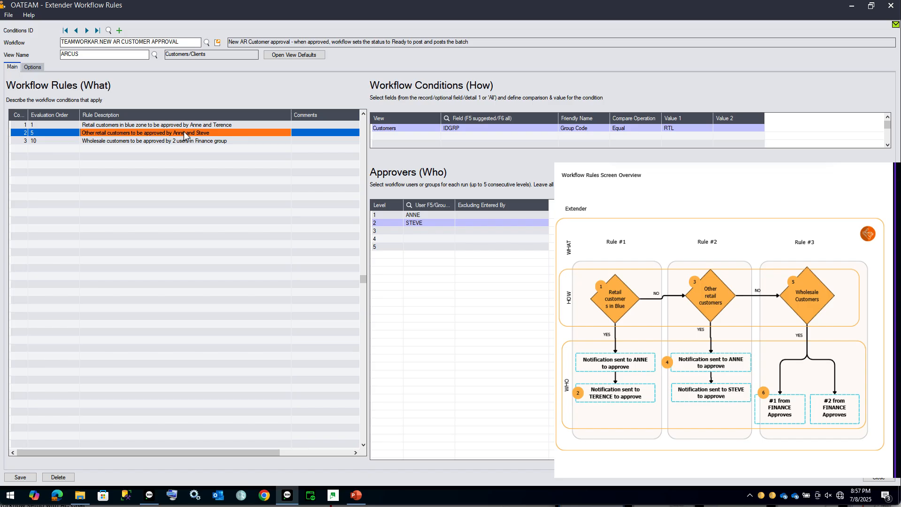
left_click(516, 128)
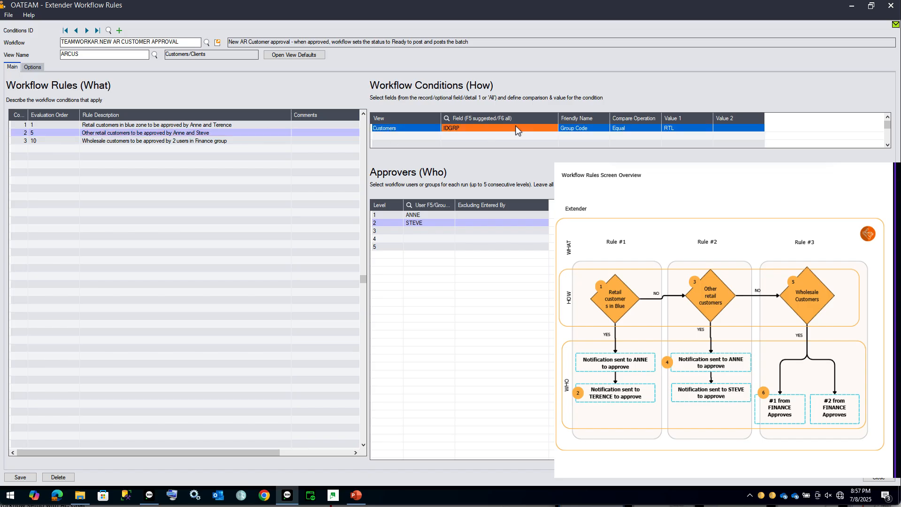
left_click(421, 225)
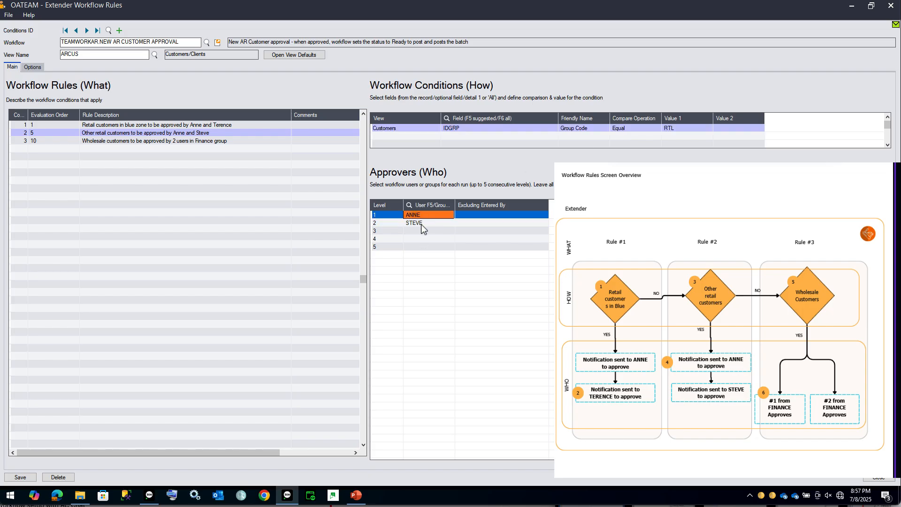
left_click(203, 143)
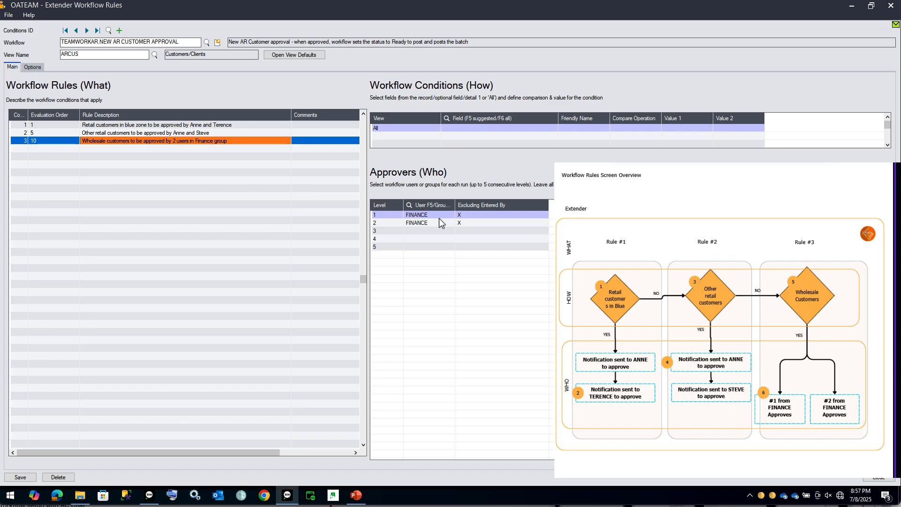
left_click(184, 126)
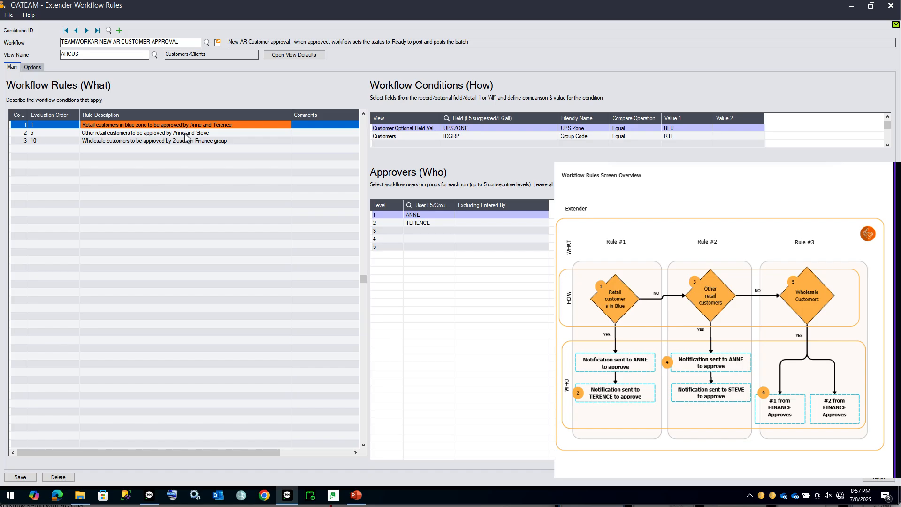
left_click(185, 135)
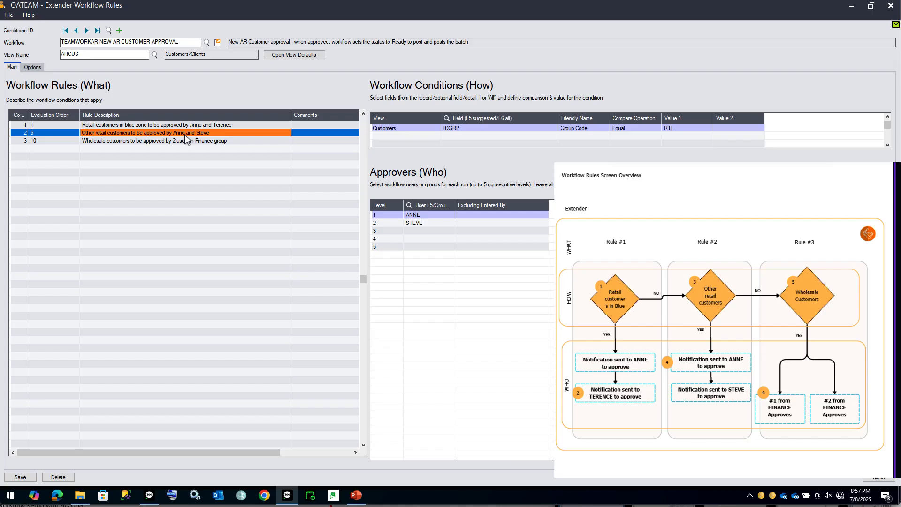
Switch to A/R Customers, enter a new customer number based on the displayed record, and change the customer name to Orchid Retail 3
left_click(148, 496)
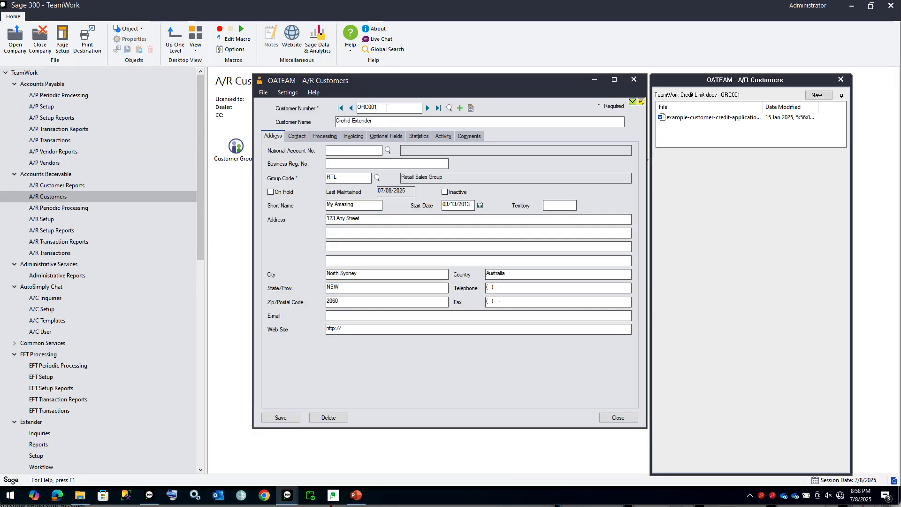
type("3")
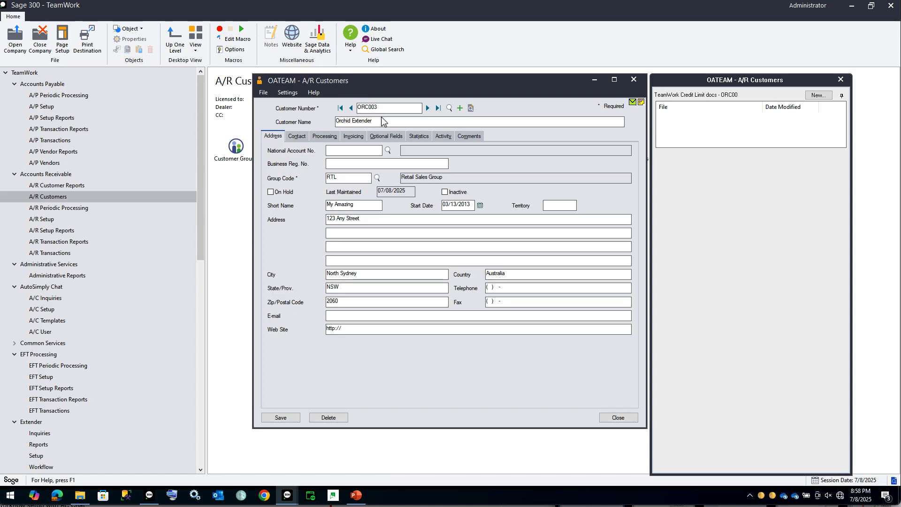
double_click(362, 121)
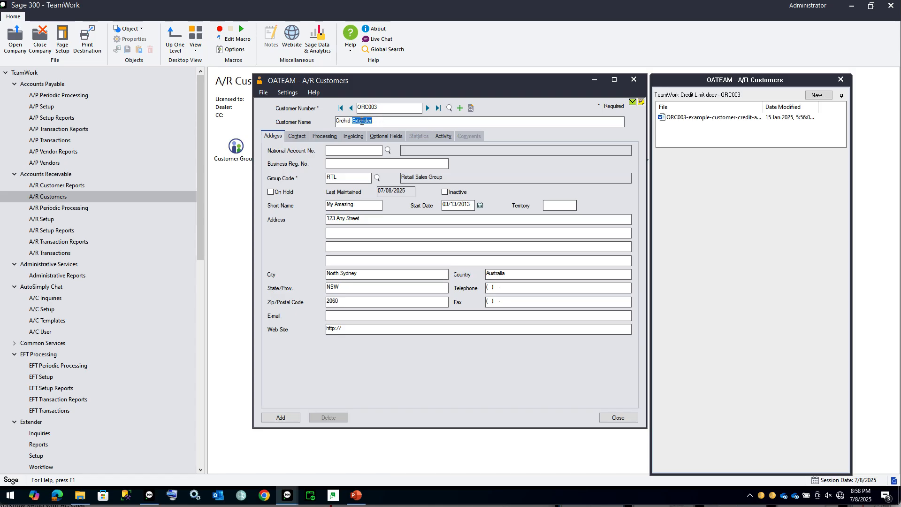
type("RE")
key("BackSpace")
type("etail 3")
Check the new customer's processing, invoicing and optional field settings, add the customer, and dismiss the approval message
left_click(302, 139)
left_click(334, 141)
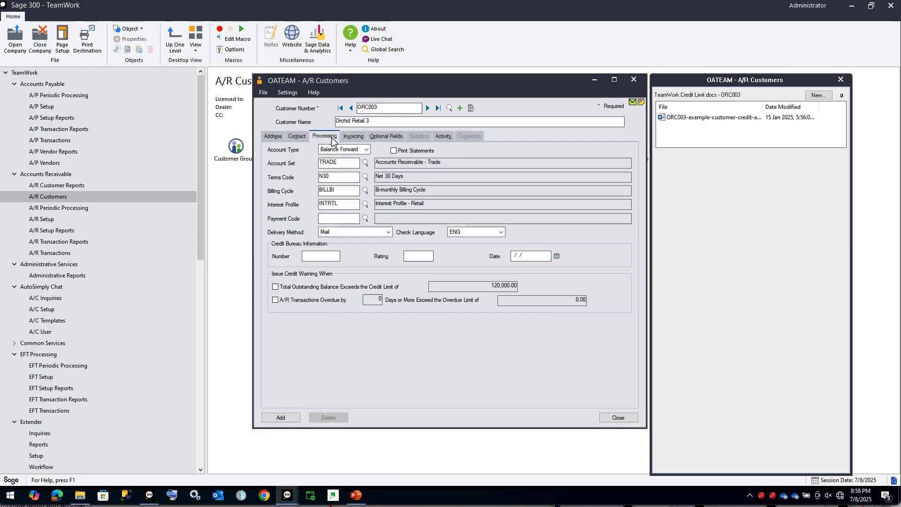
left_click(355, 137)
left_click(381, 138)
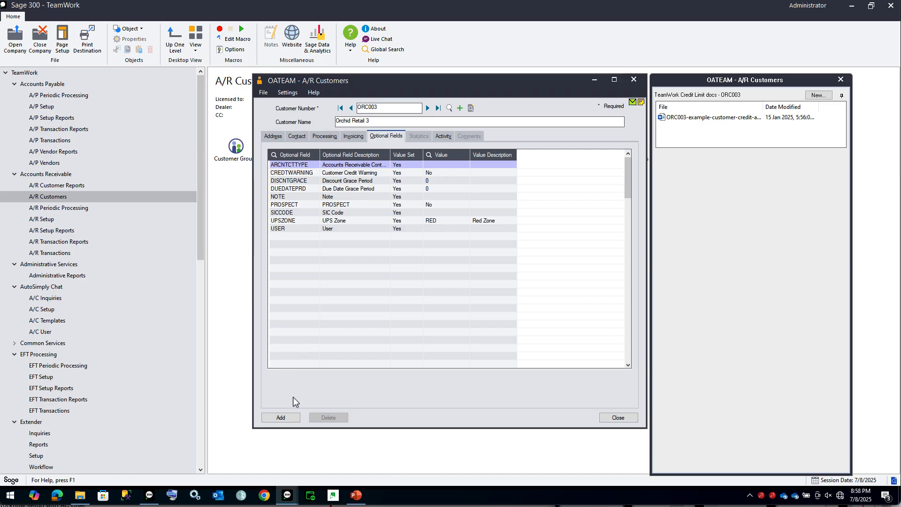
left_click(284, 417)
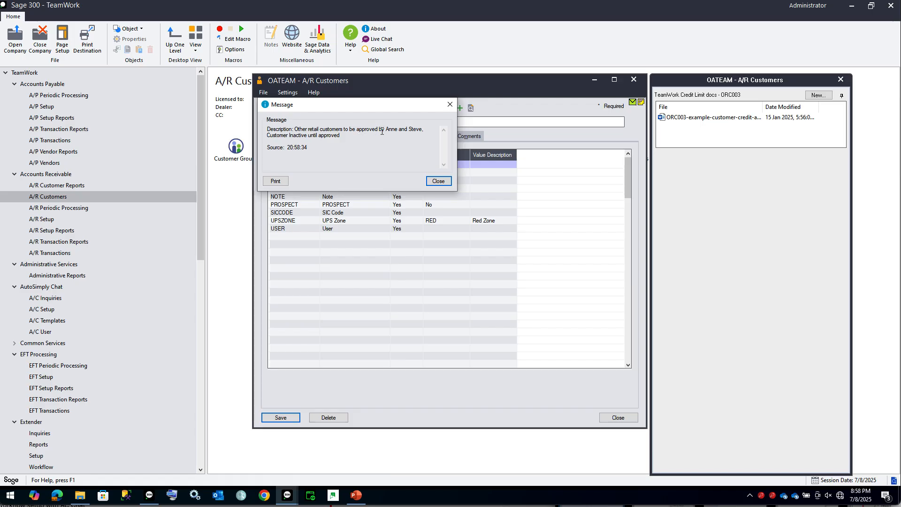
left_click(439, 181)
Check the added customer's address details and Inactive setting, and reload the record to view its approval chat
left_click(274, 136)
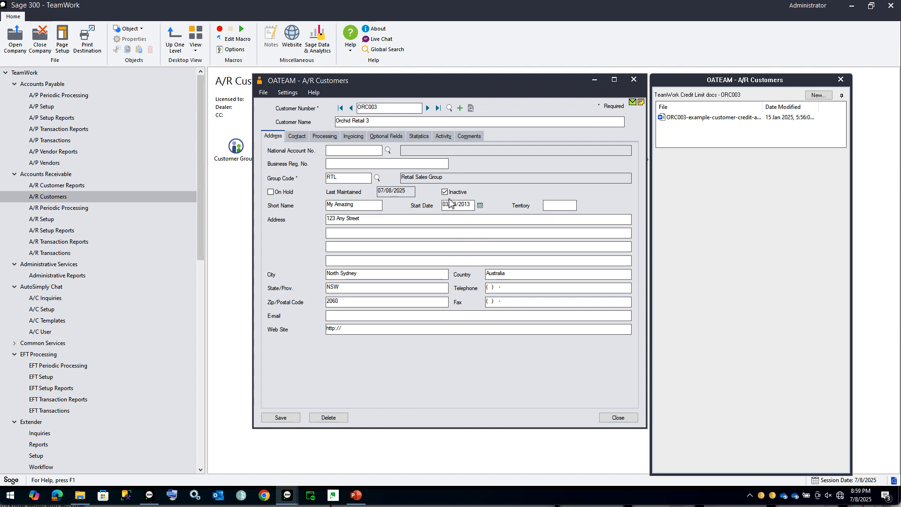
left_click(428, 108)
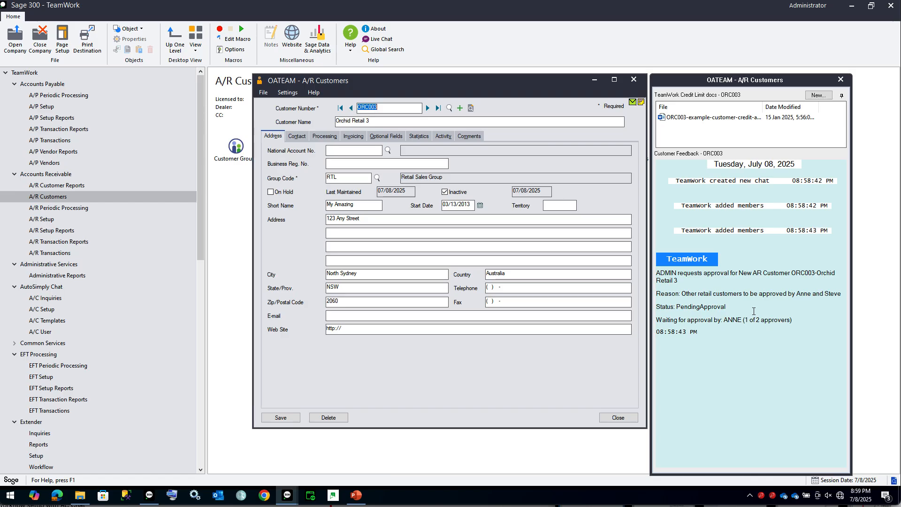
Attach AR Customer Credit Check report.docx from Scanned Documents to the Orchid Retail 3 customer's credit limit documents
mouse_move(722, 140)
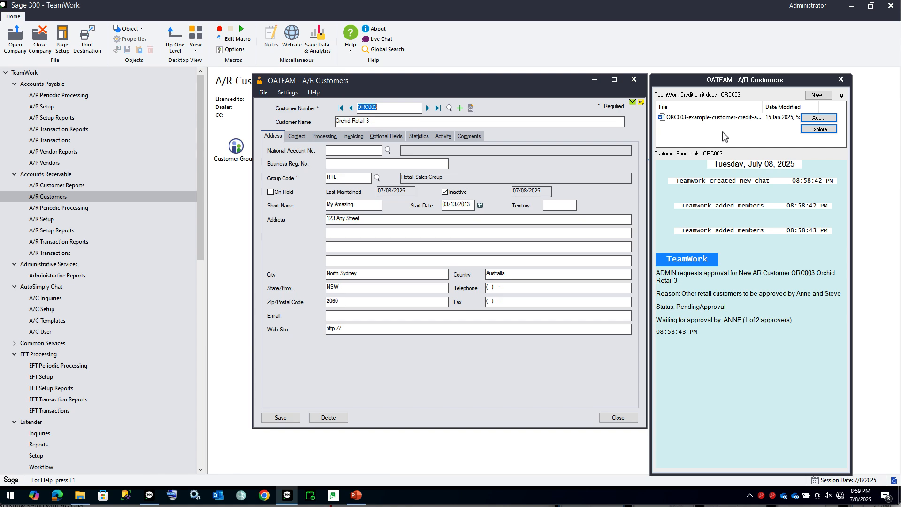
left_click(815, 119)
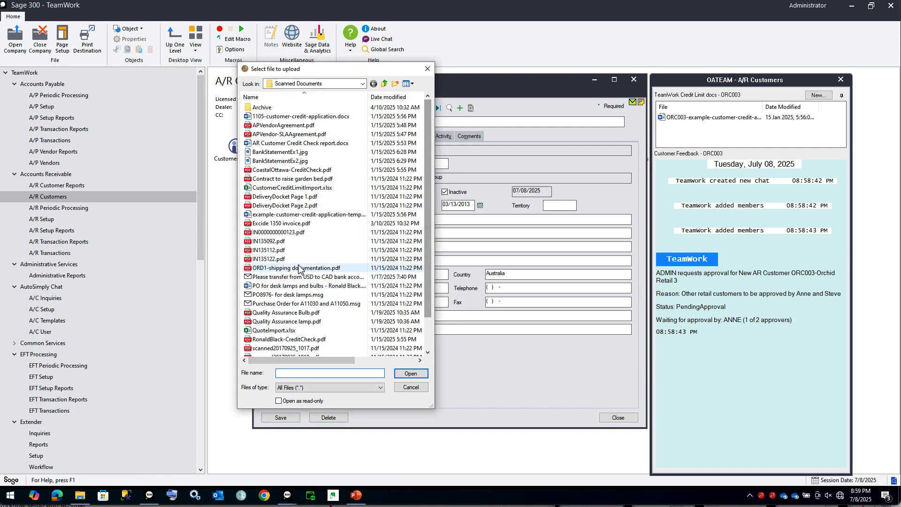
double_click(281, 144)
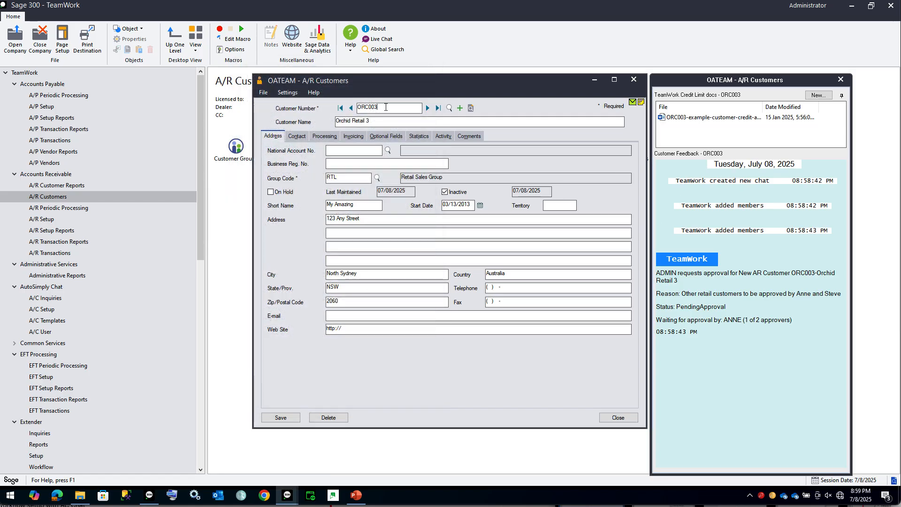
Start another customer from this record with the next customer number, clear Inactive, and change the name to Orchid Retail 4
key("BackSpace")
type("4")
key("Tab")
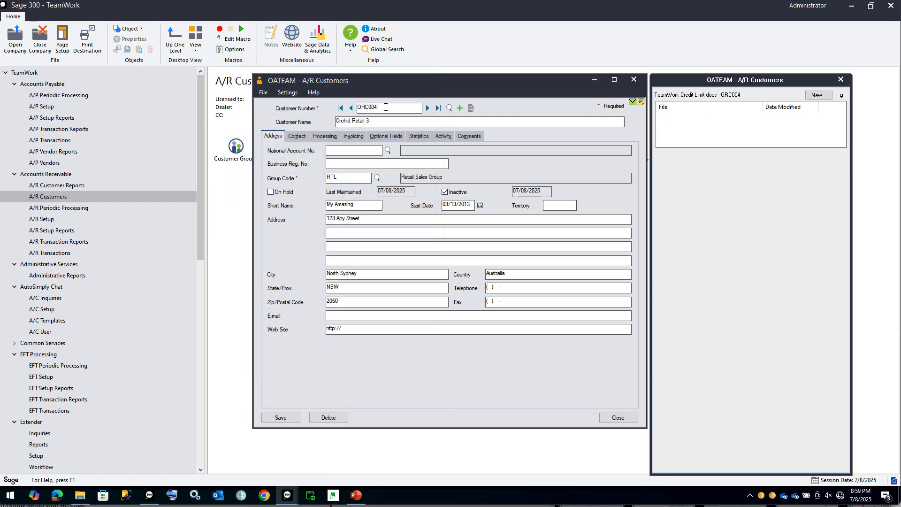
left_click(455, 191)
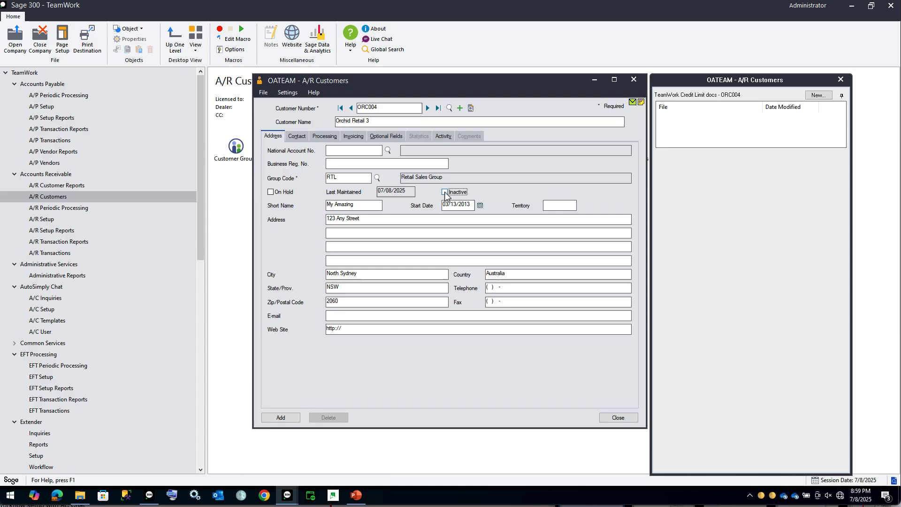
left_click(380, 137)
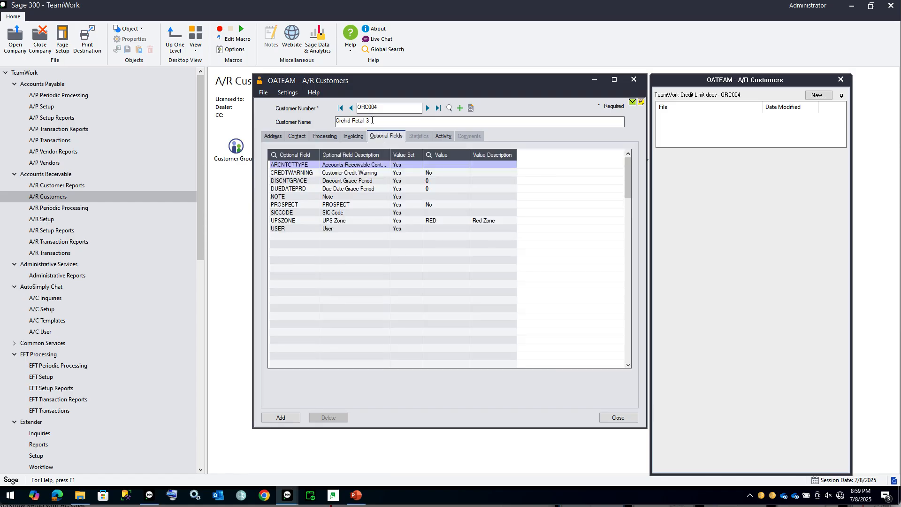
Set the UPSZONE optional field to BLU, add the customer, and dismiss the approval message
left_click(431, 221)
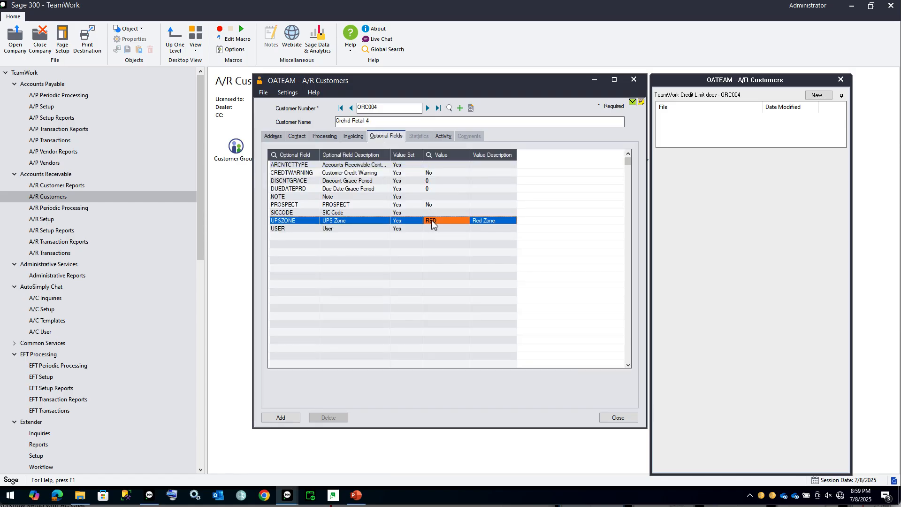
left_click(465, 221)
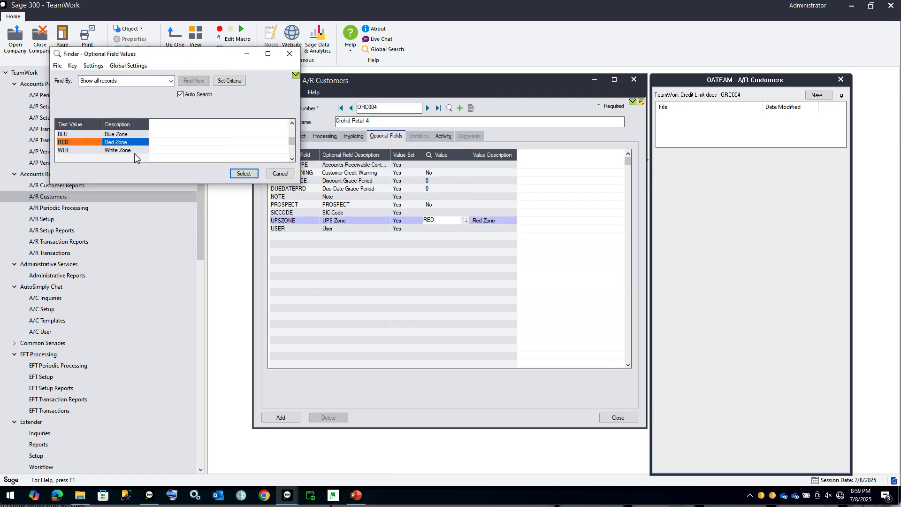
double_click(80, 135)
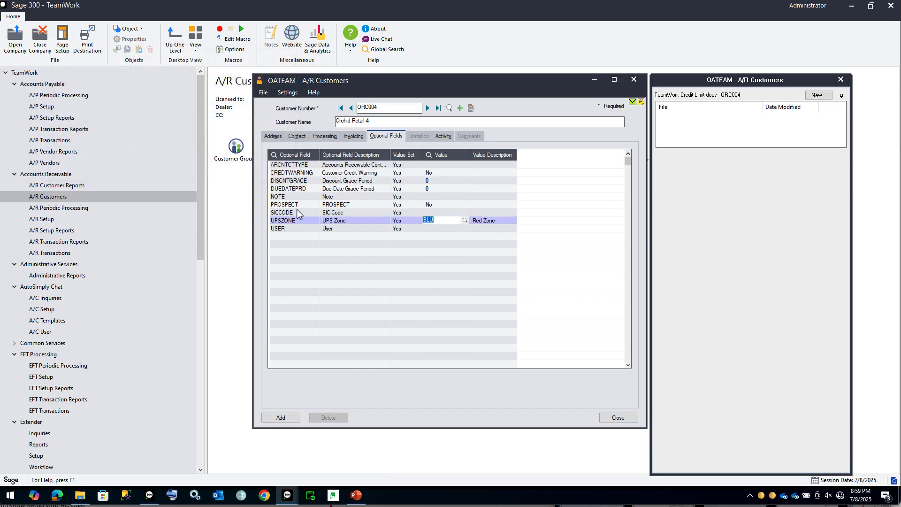
left_click(273, 417)
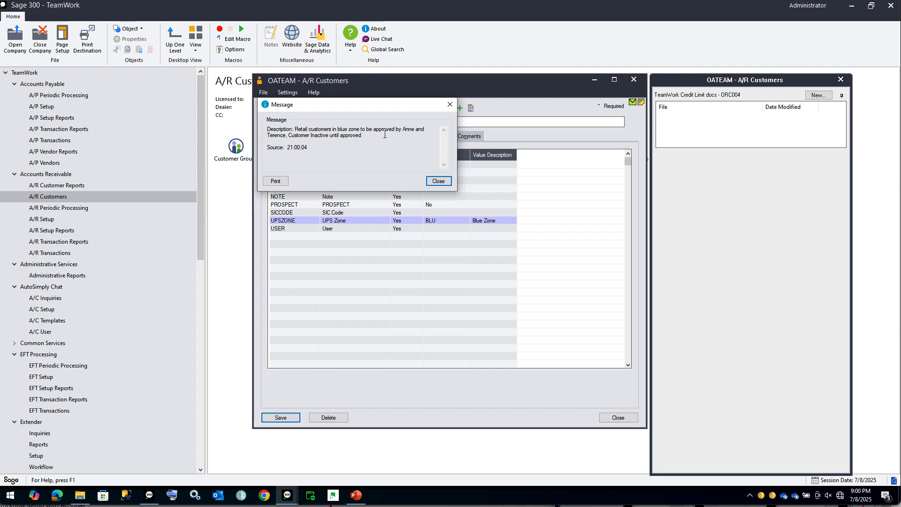
left_click(439, 181)
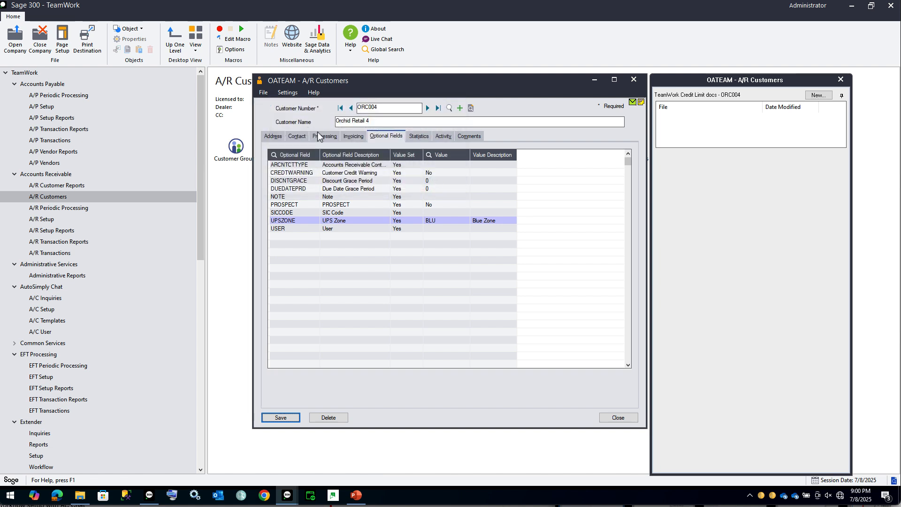
Check the Orchid Retail 4 customer's Inactive setting and reload the record to read its approval chat
left_click(271, 138)
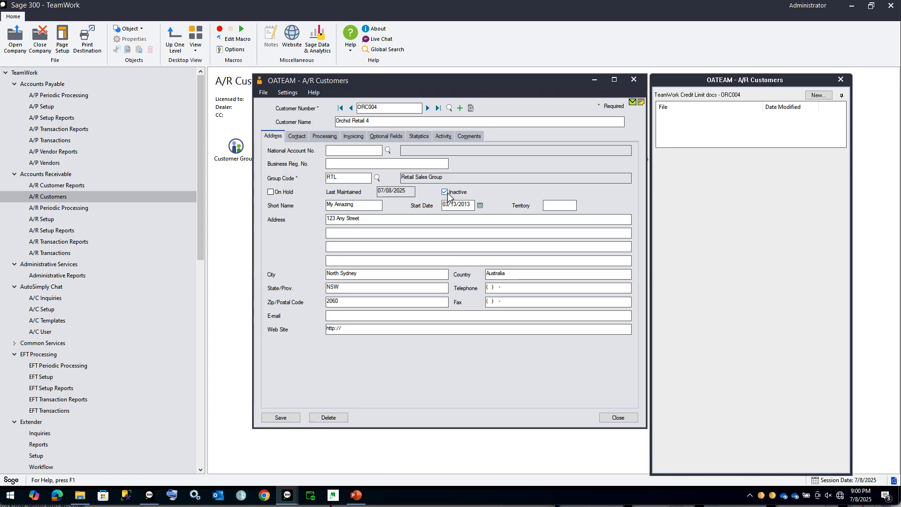
left_click(351, 108)
left_click(428, 109)
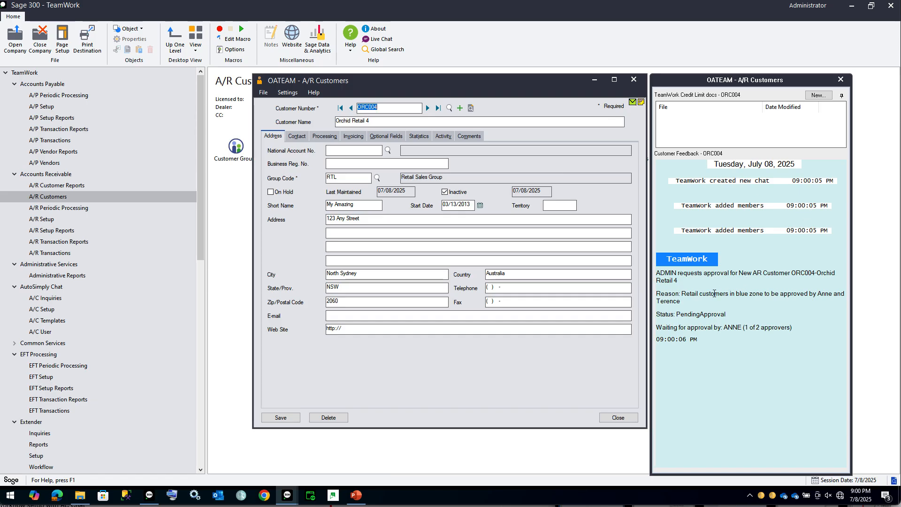
left_click(706, 285)
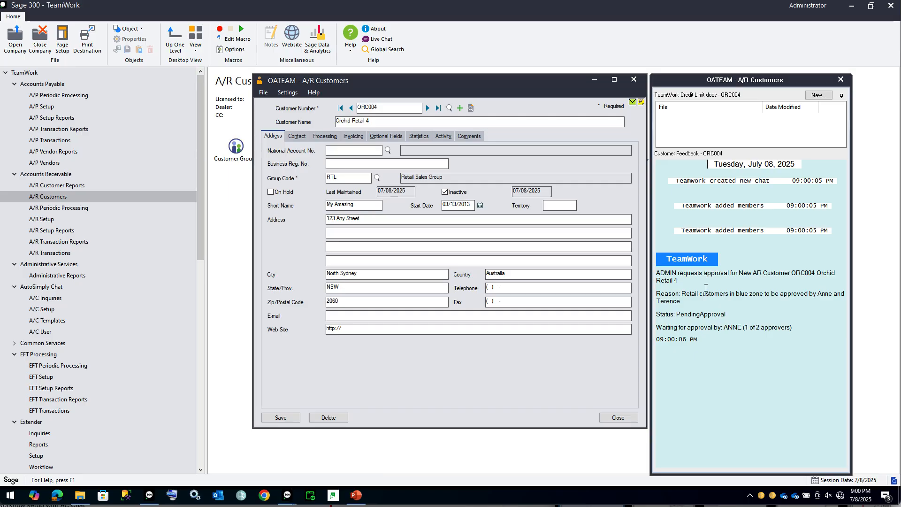
left_click_drag(712, 293, 684, 302)
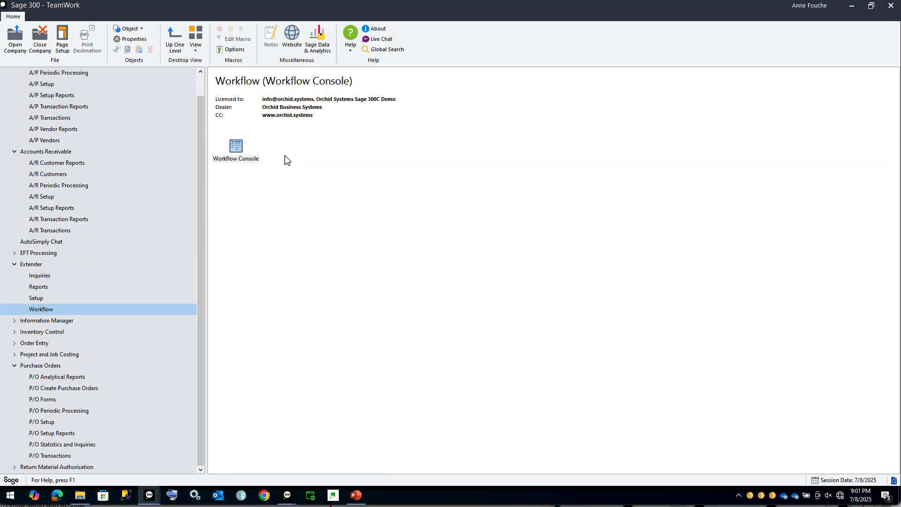
In the first approver's session, open the Workflow Console and examine the Orchid Retail 3 workflow's approvers, reason and group values
double_click(237, 149)
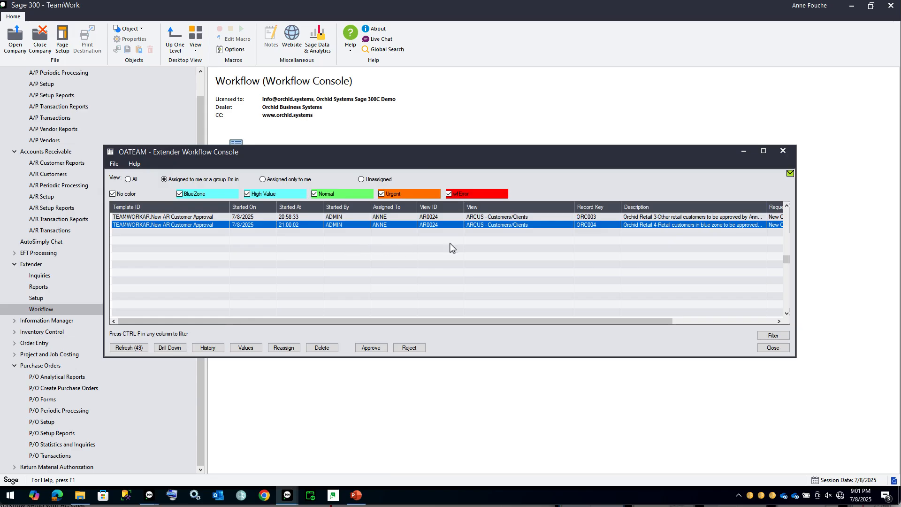
left_click(593, 218)
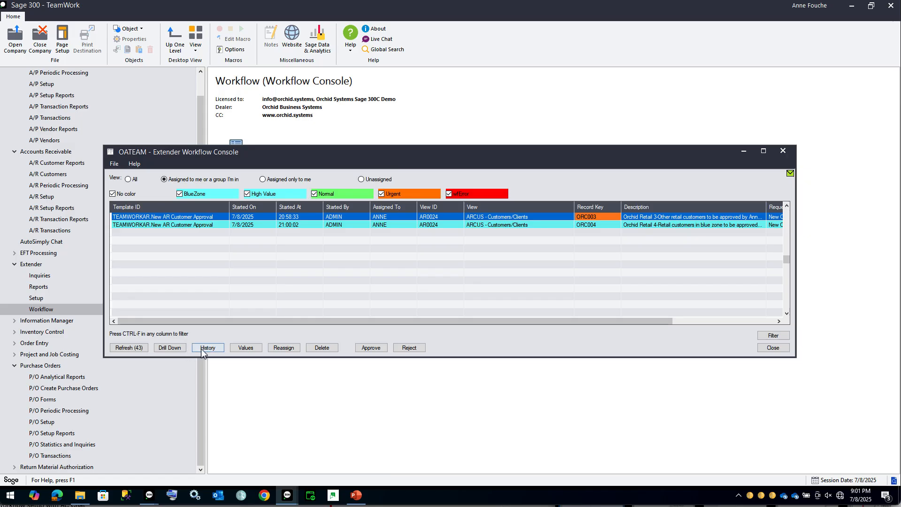
left_click(248, 350)
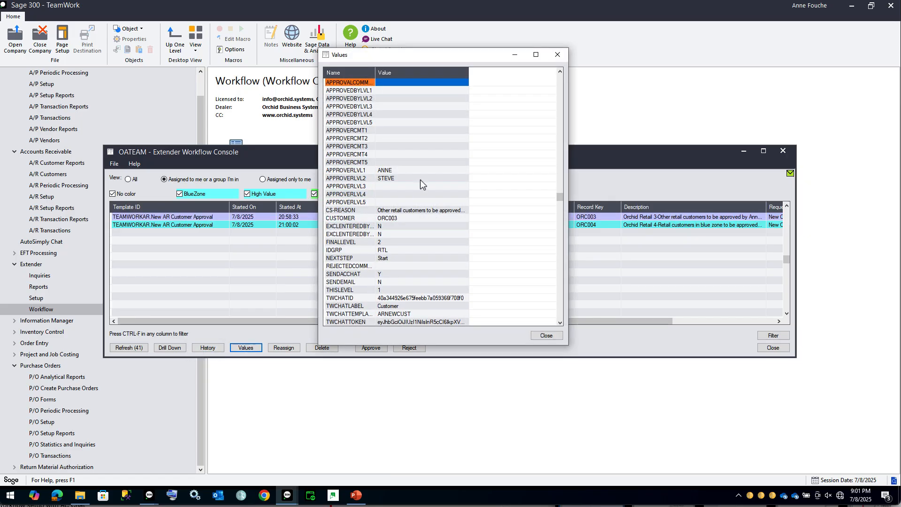
left_click(402, 172)
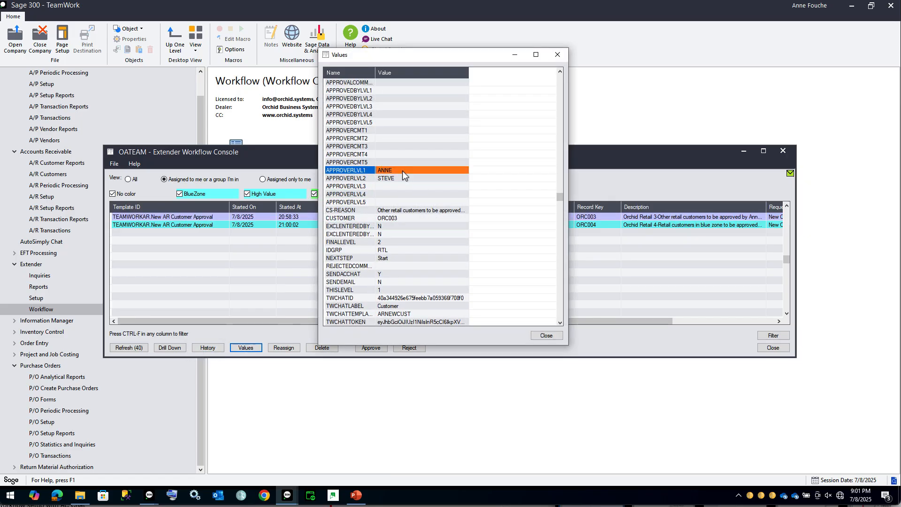
left_click(427, 211)
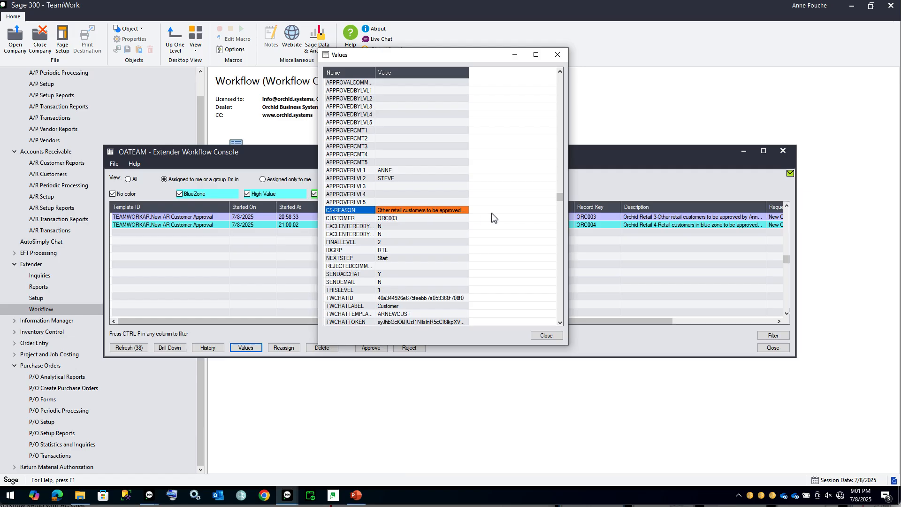
left_click(390, 253)
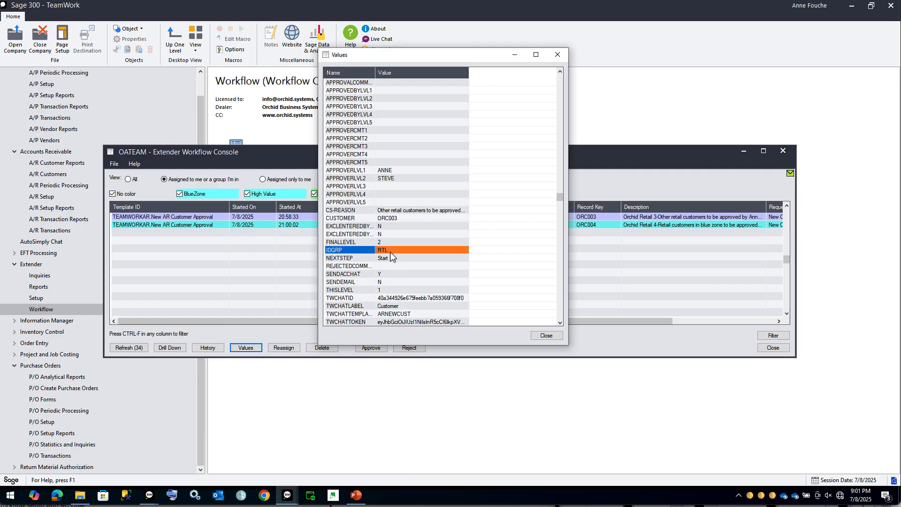
left_click(541, 338)
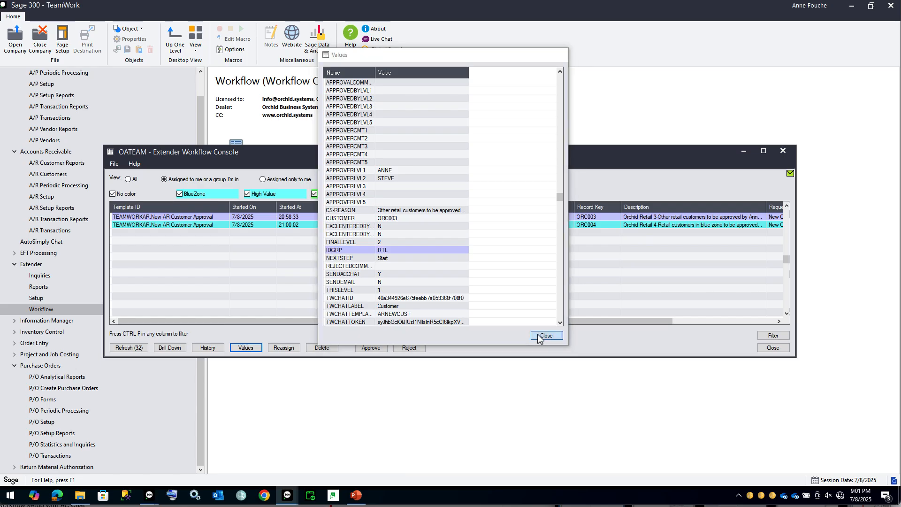
Drill down from the workflow to the Orchid Retail 3 A/R customer, review its attached documents and chat, and close the record
left_click(170, 347)
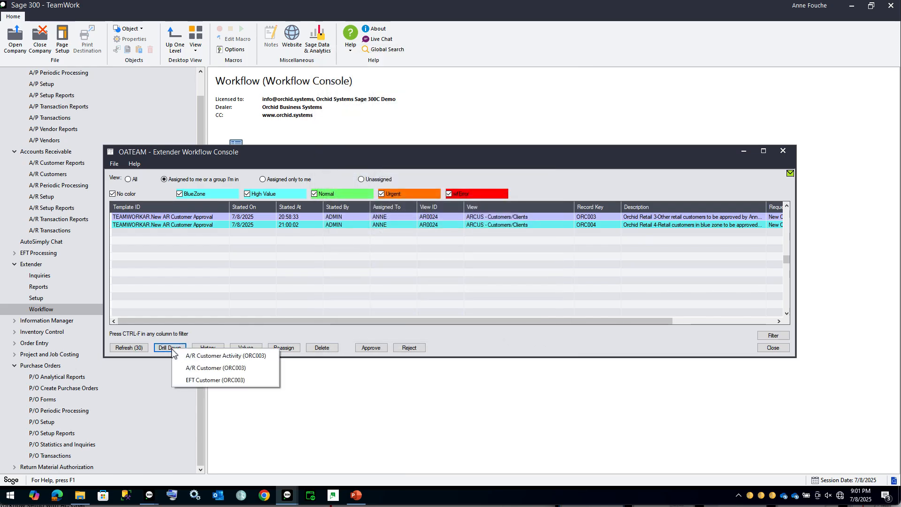
left_click(188, 368)
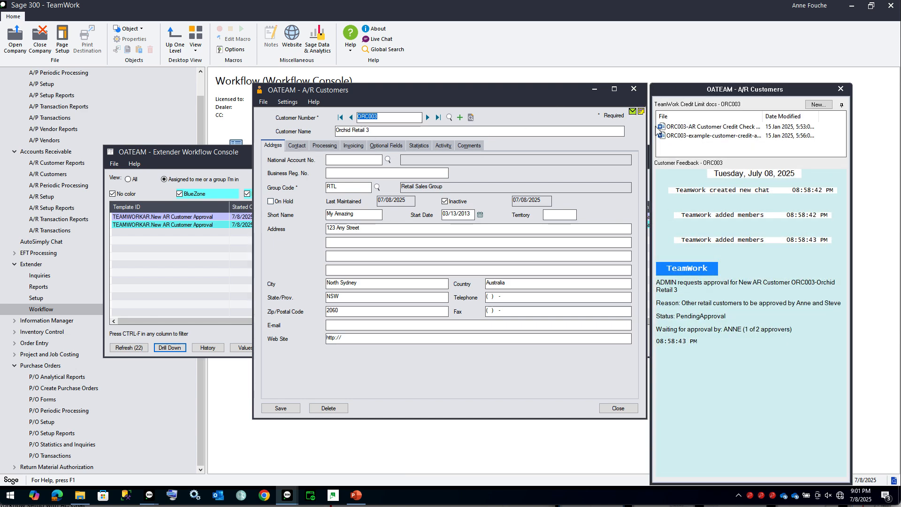
mouse_move(692, 131)
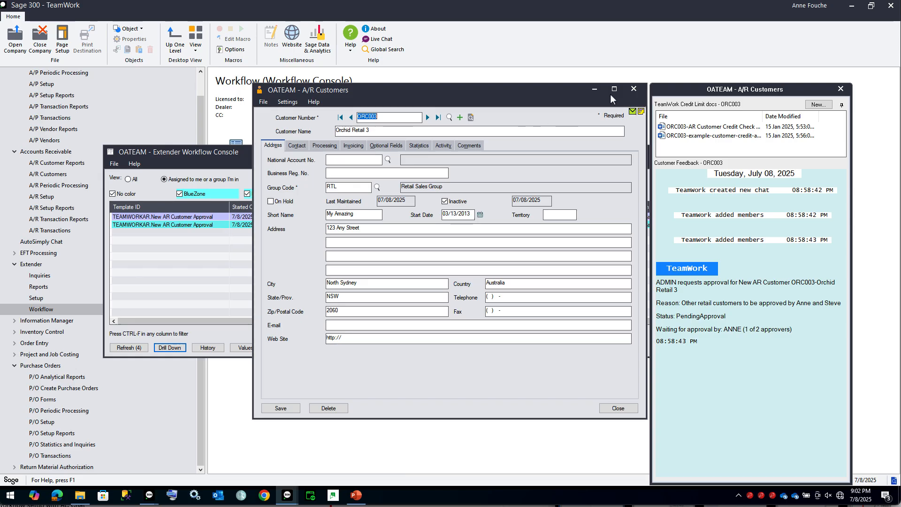
left_click(635, 89)
Approve the Orchid Retail 3 workflow with a comment giving the approver's first name followed by "is OK - good customer"
left_click(312, 218)
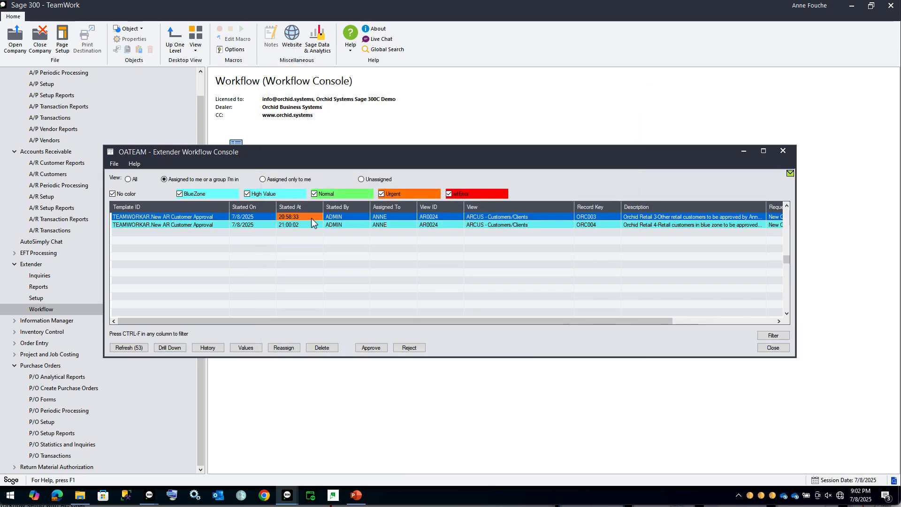
left_click(369, 350)
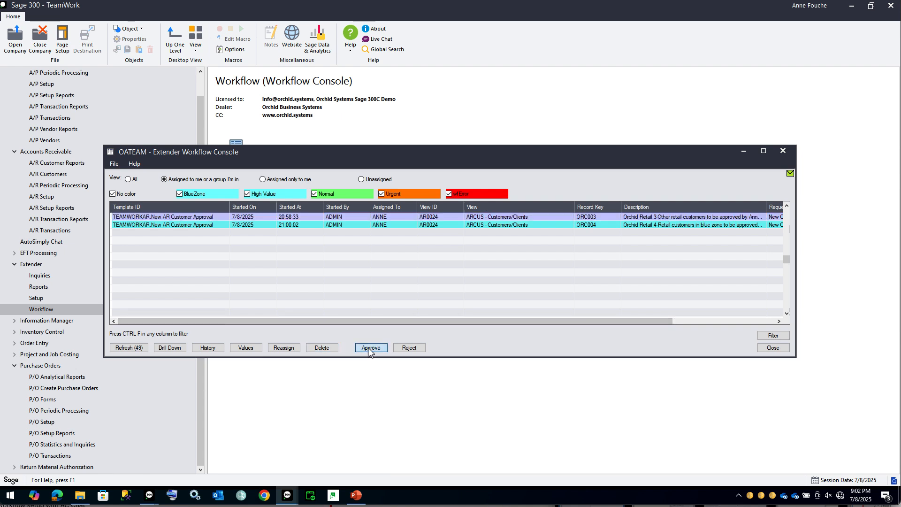
type("Anne is")
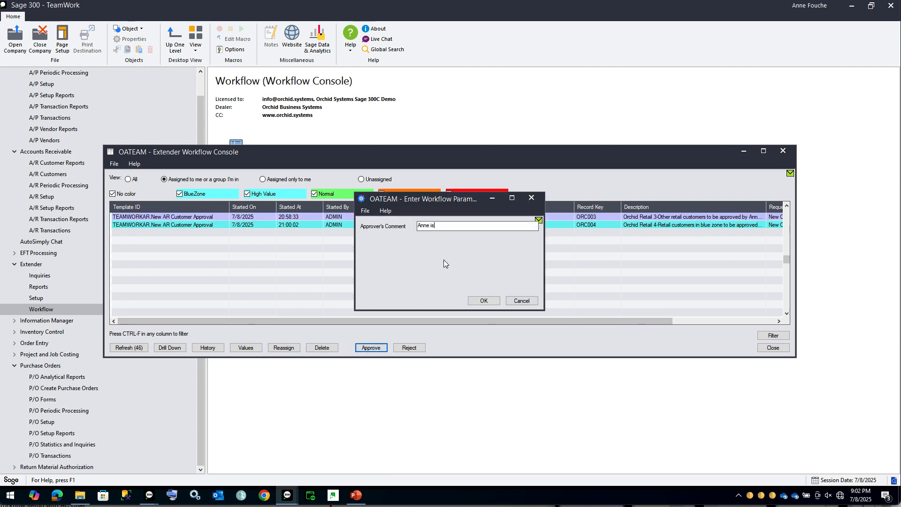
type(" OK - good customer")
left_click(481, 301)
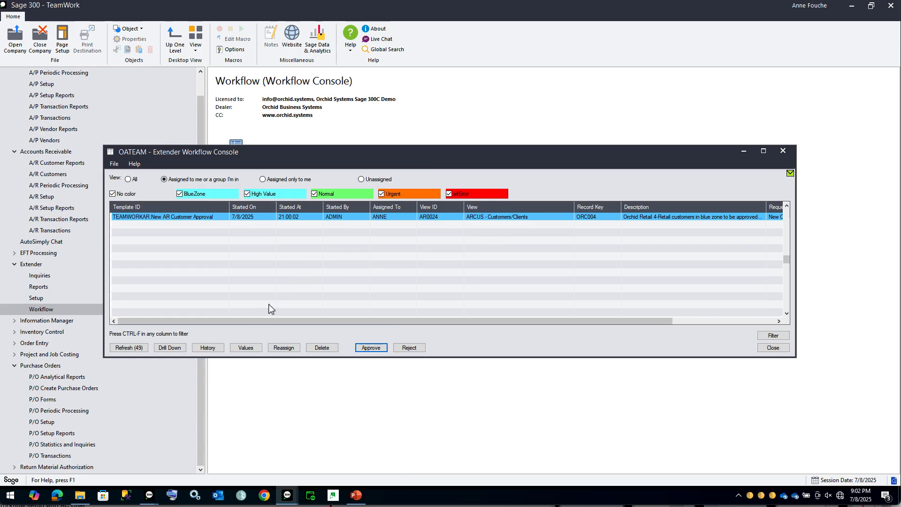
Examine the workflow values of the Orchid Retail 4 blue-zone request, including its approvers and reason
left_click(170, 348)
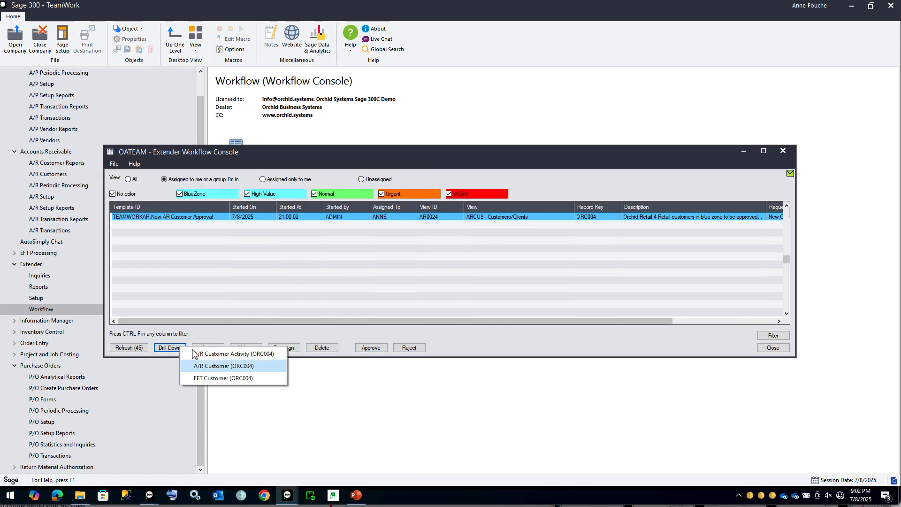
left_click(232, 331)
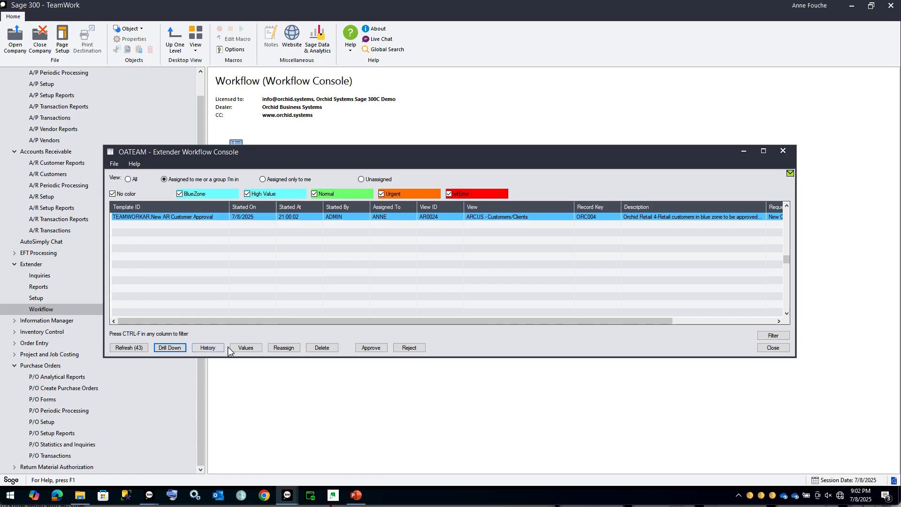
left_click(245, 348)
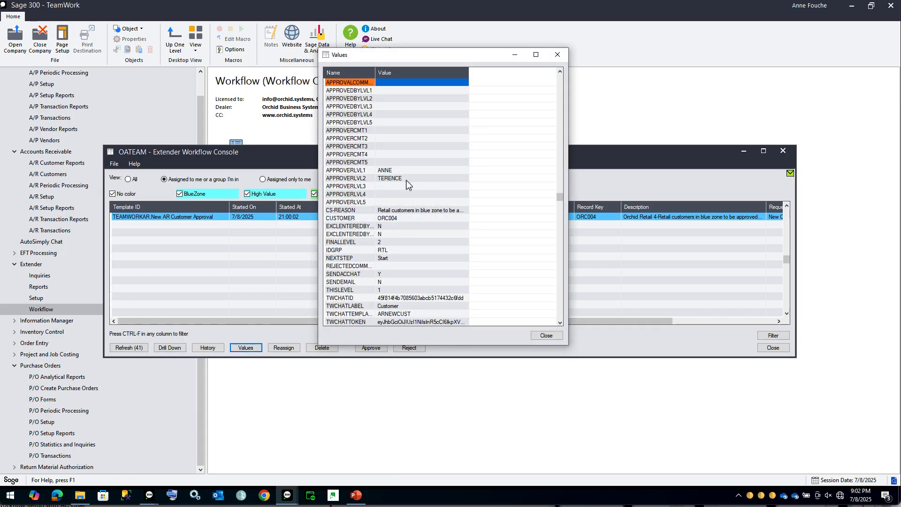
left_click(540, 337)
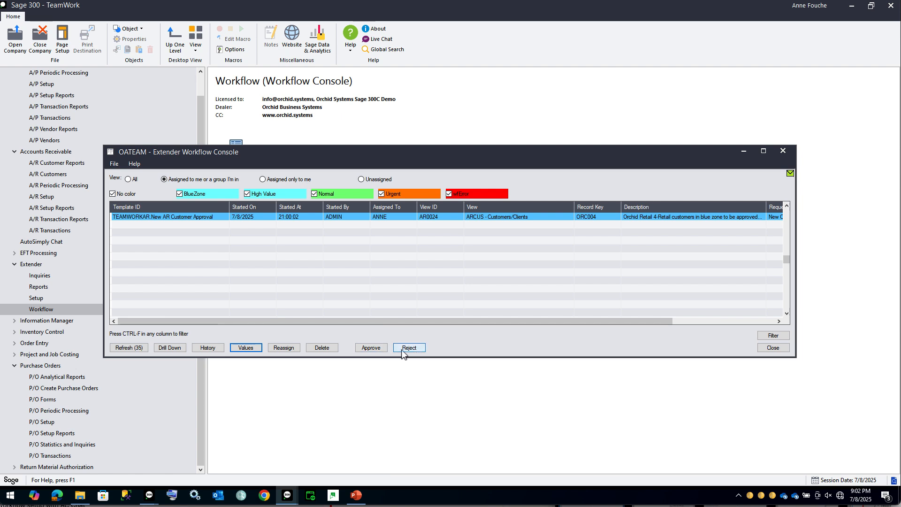
Approve the Orchid Retail 4 workflow with the approver's first name followed by "is OK with new blue customer", and show all workflows
left_click(372, 348)
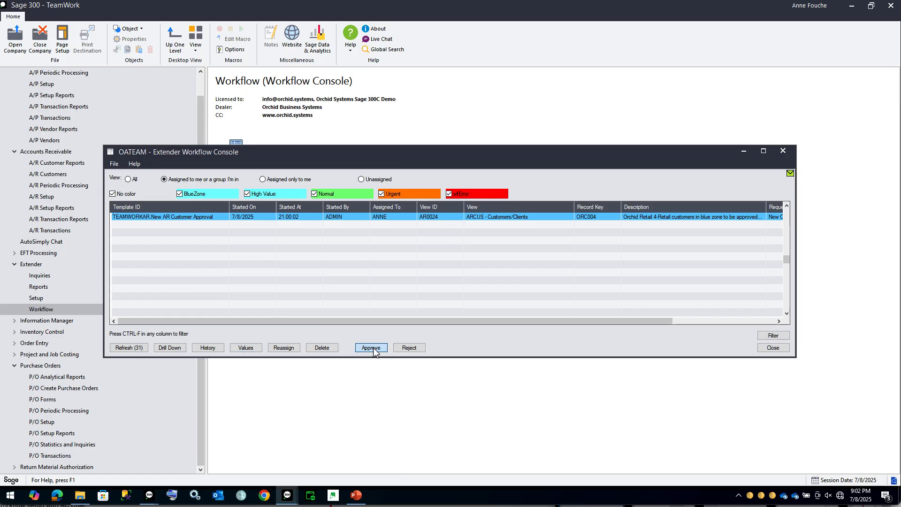
type("Anne is OK wi")
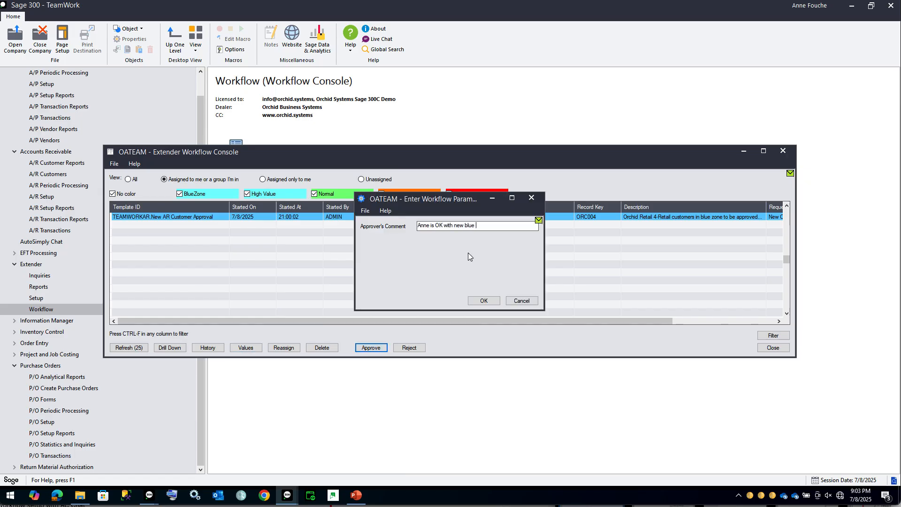
type("th new blue")
left_click(481, 300)
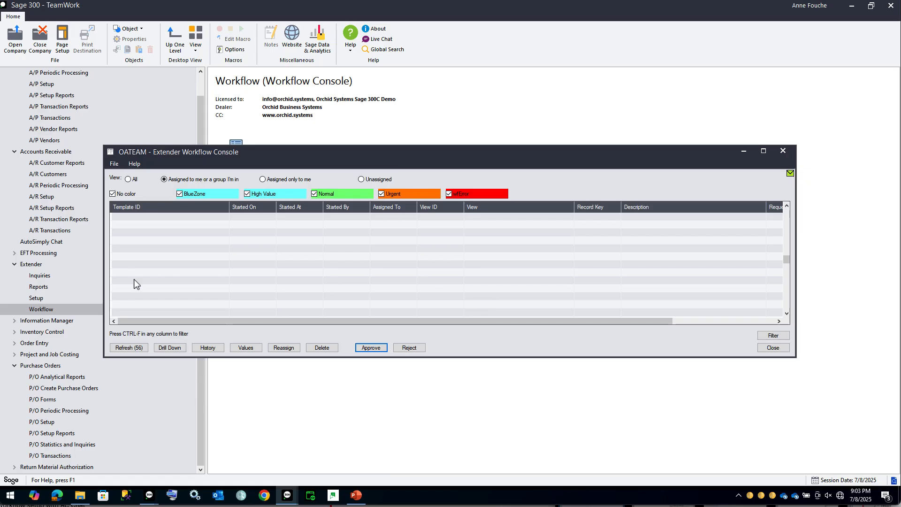
left_click(128, 179)
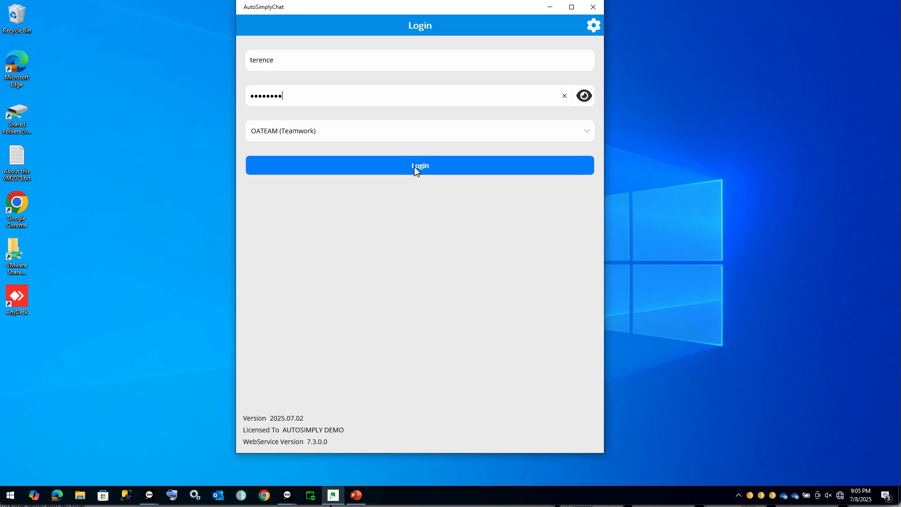
Log in to AutoSimplyChat as the second approver, overriding the session on the other device, and read the ORC004 new customer approval chat
left_click(414, 167)
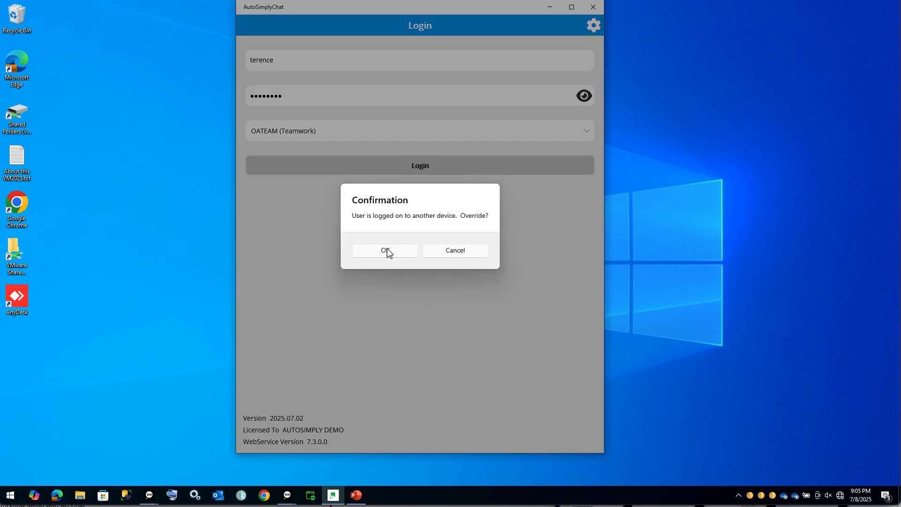
left_click(386, 251)
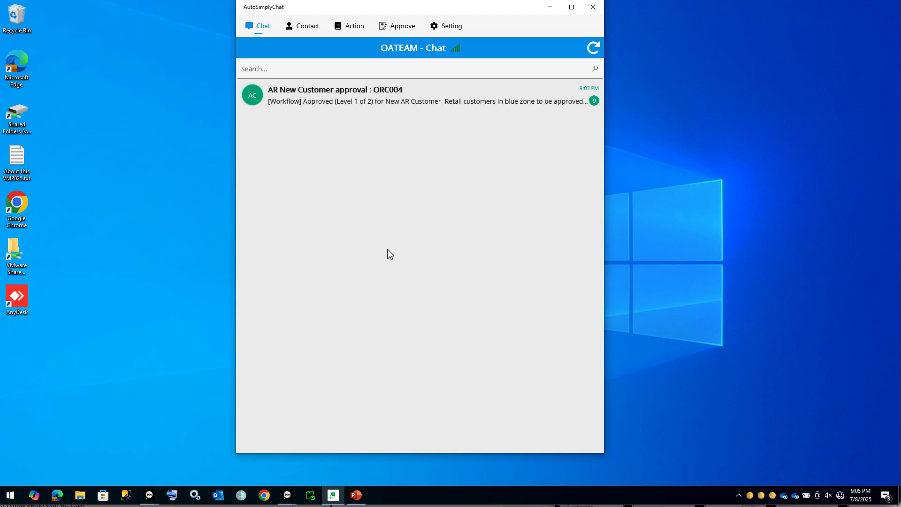
left_click(382, 103)
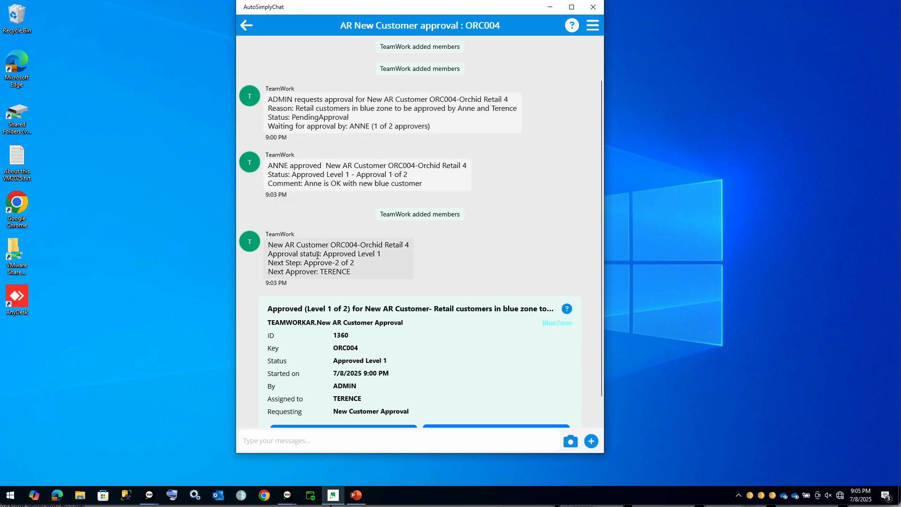
scroll(408, 271, "down", 1)
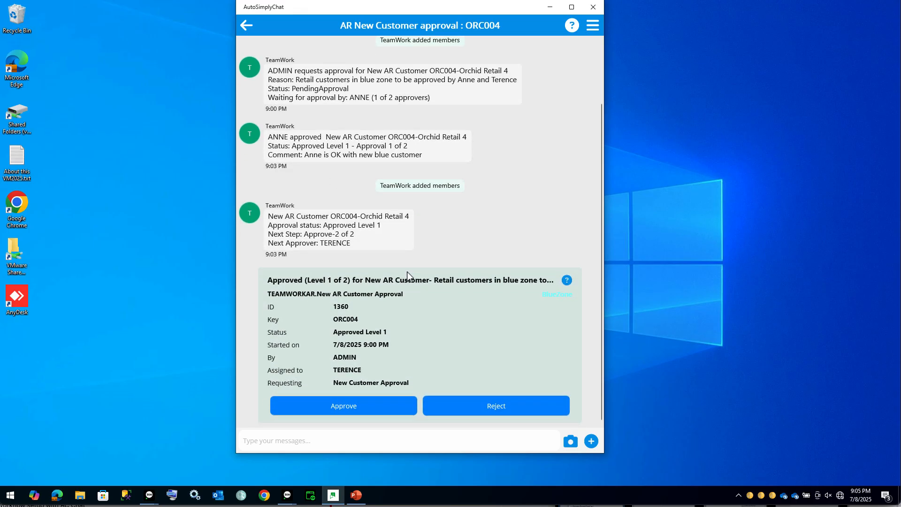
Query the AR Customer details for ORC004 from the approval chat, review them, and return to the chat
left_click(570, 26)
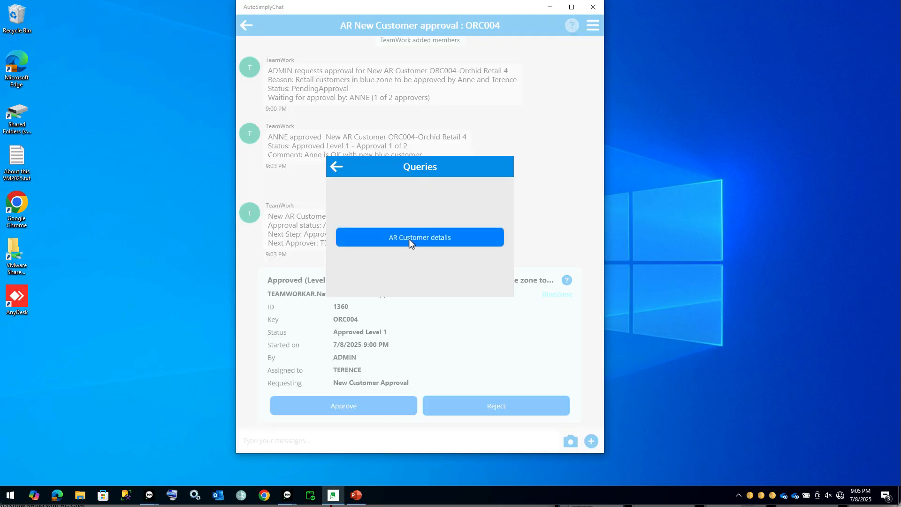
left_click(409, 238)
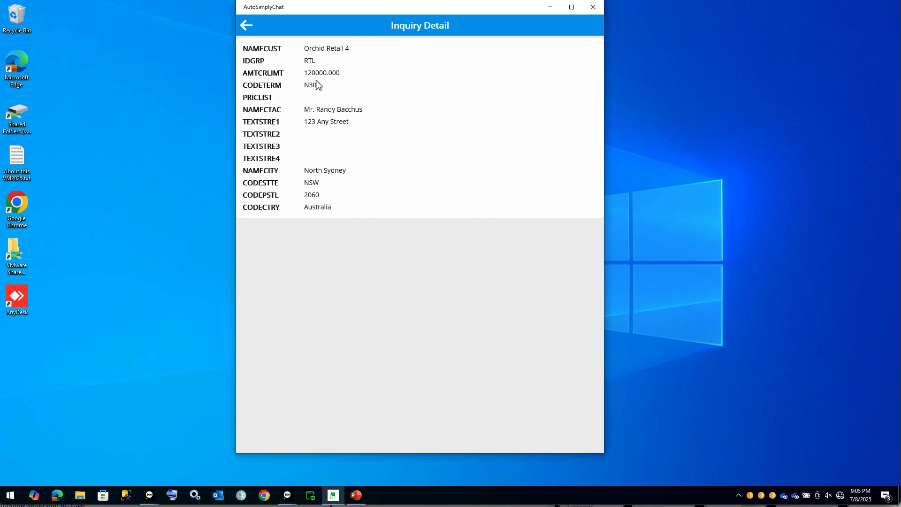
left_click(247, 26)
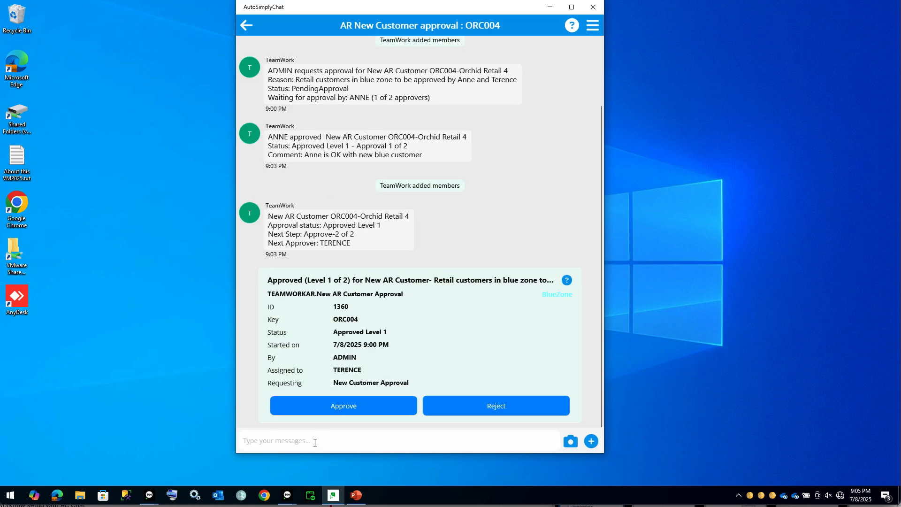
Send the message "Where does this lead come from? Is it from the latest trade show?" in the ORC004 approval chat
left_click(306, 444)
type("Where does this")
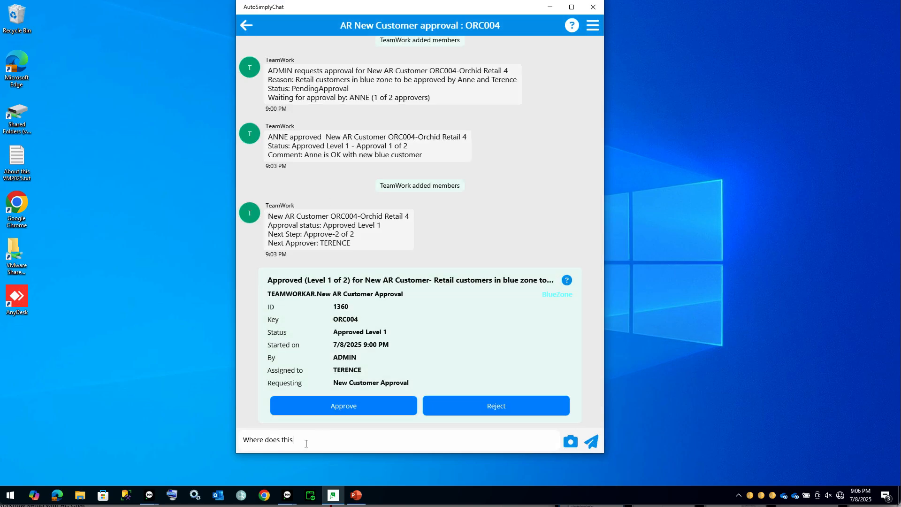
type(" lead come from? Is it from the latest trade show?")
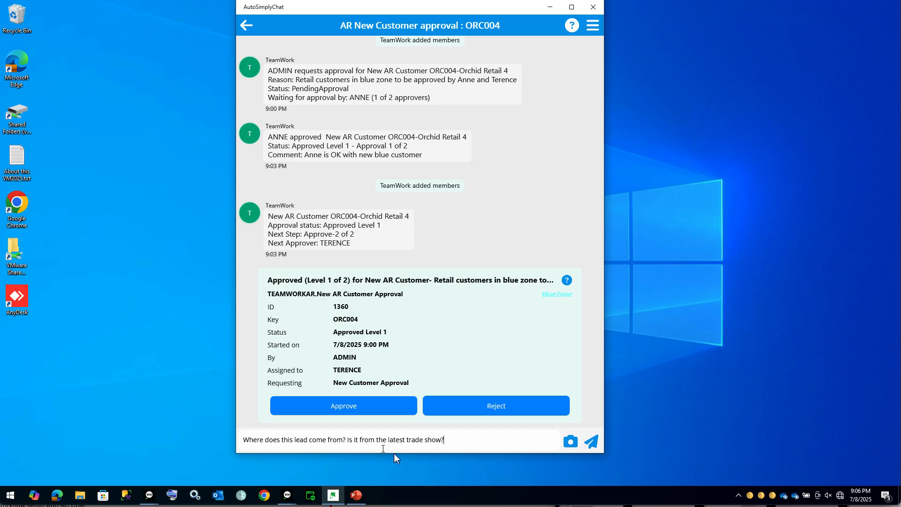
key("Return")
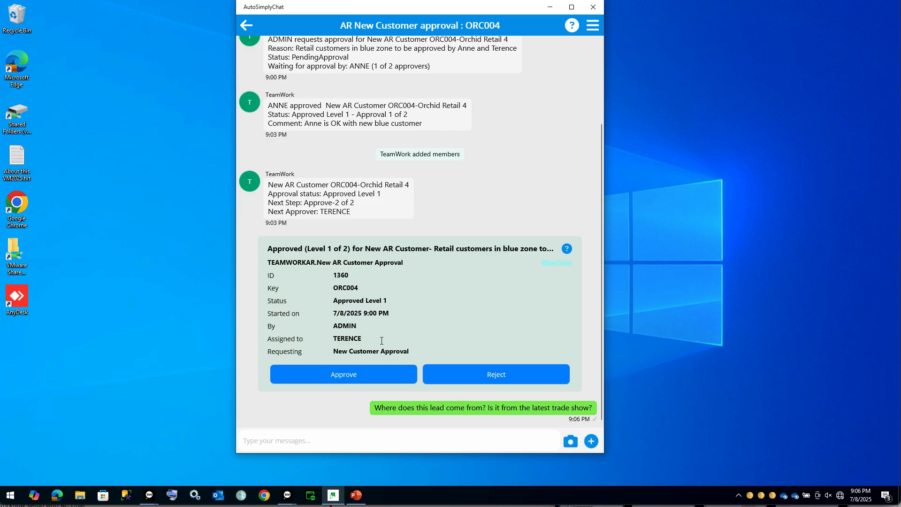
Approve the ORC004 new customer request from the chat with the approver's comment "OK"
left_click(327, 376)
left_click(388, 251)
left_click(319, 95)
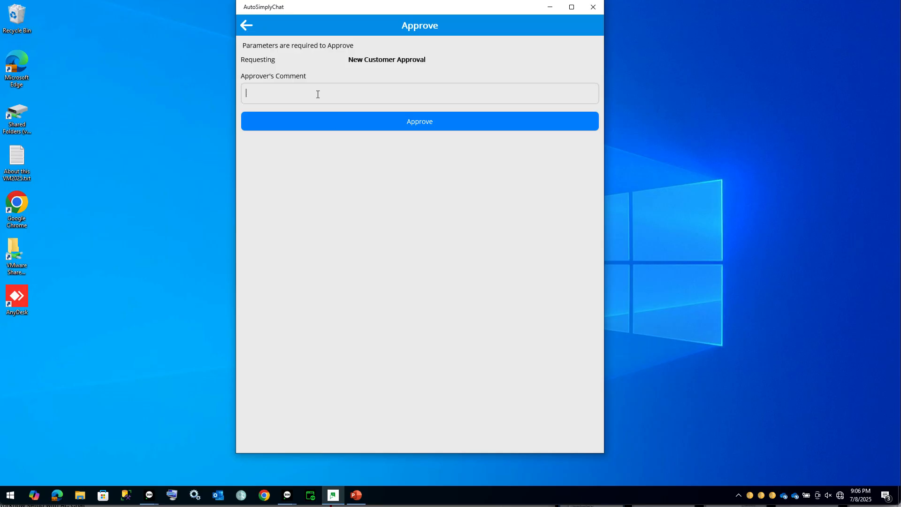
type("OK")
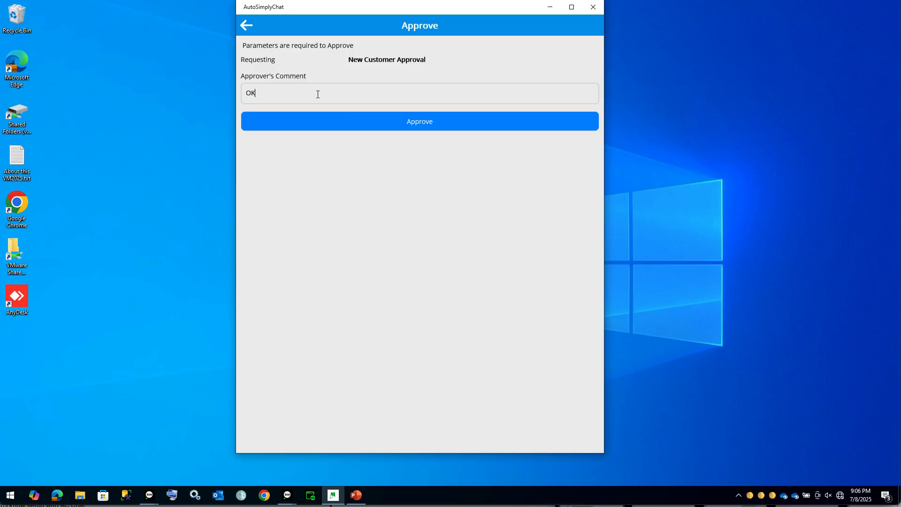
left_click(354, 123)
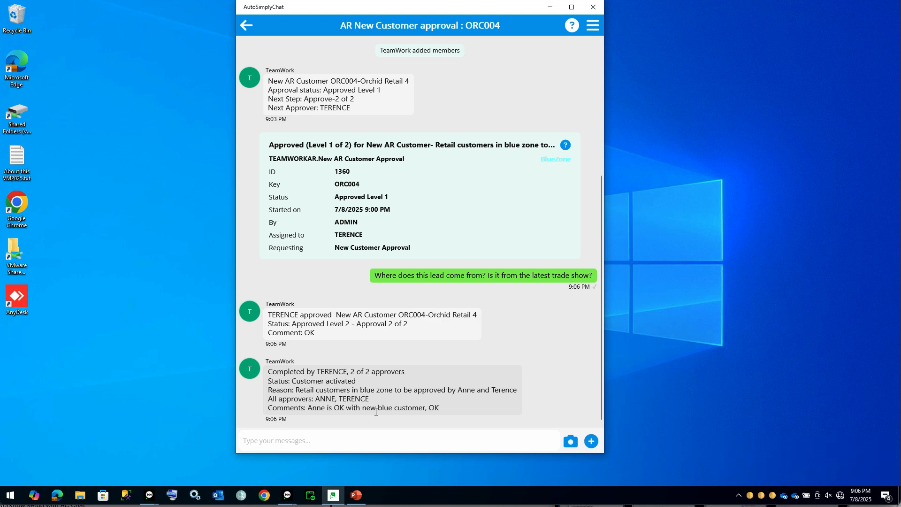
Switch to the administrator's Sage 300 session and display the ORC004 record in A/R Customers with its customer feedback chat
left_click(288, 495)
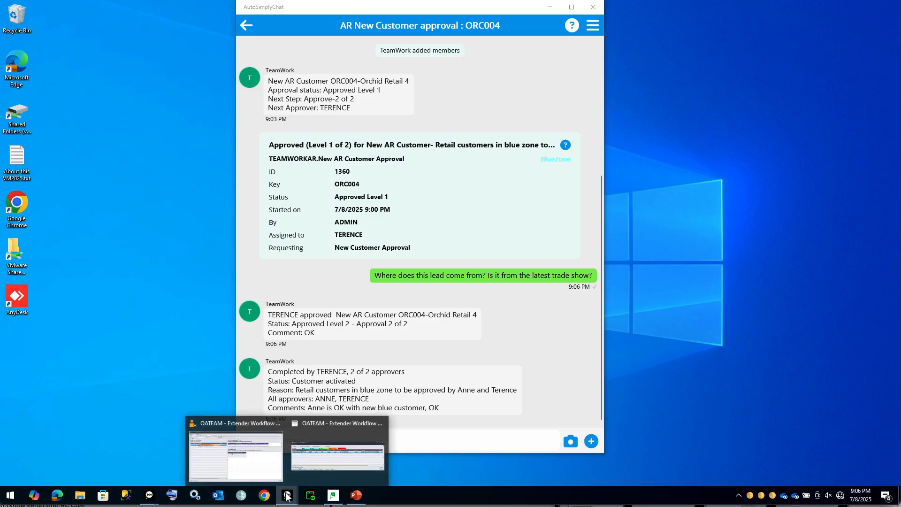
key("alt+Tab")
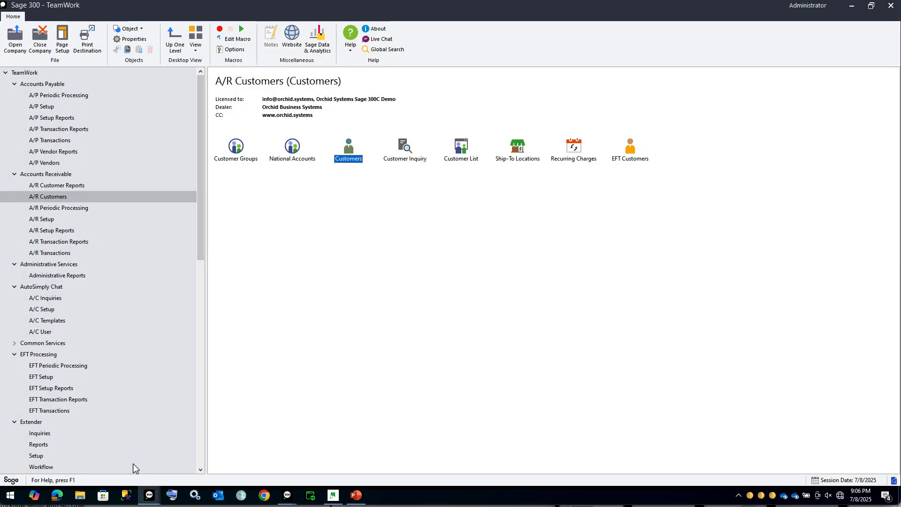
double_click(351, 158)
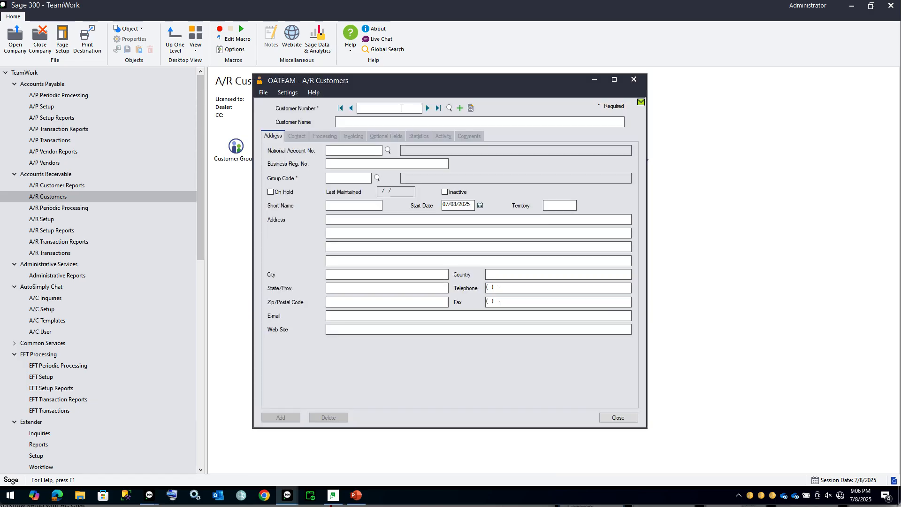
left_click(438, 109)
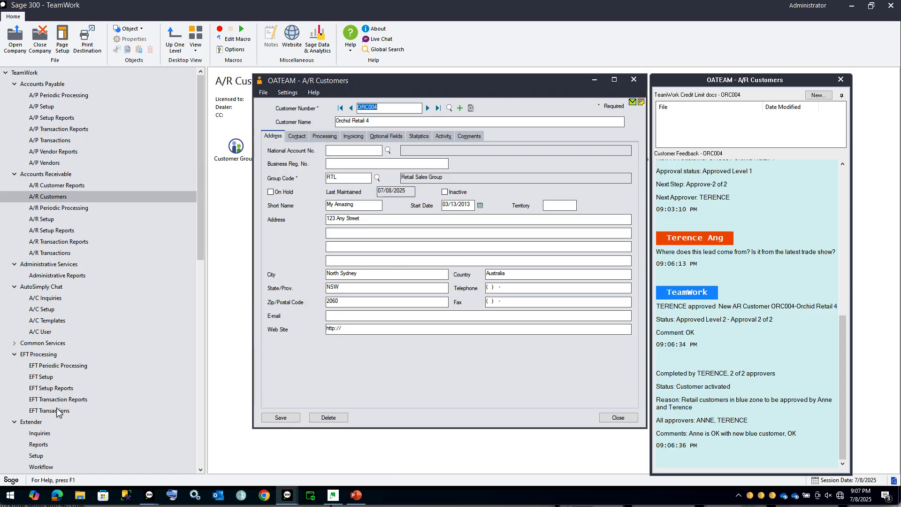
Open Extender's Workflow Detail Log and filter it to record key ORC004
left_click(31, 434)
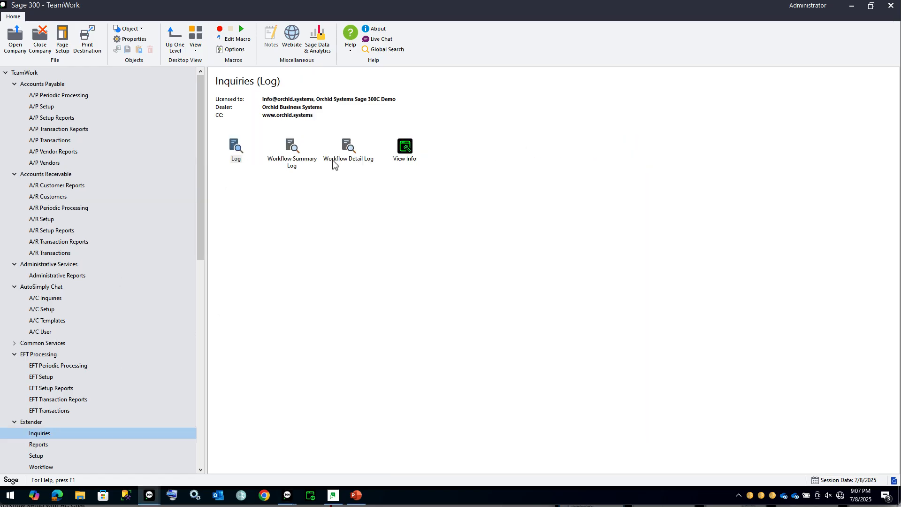
double_click(347, 150)
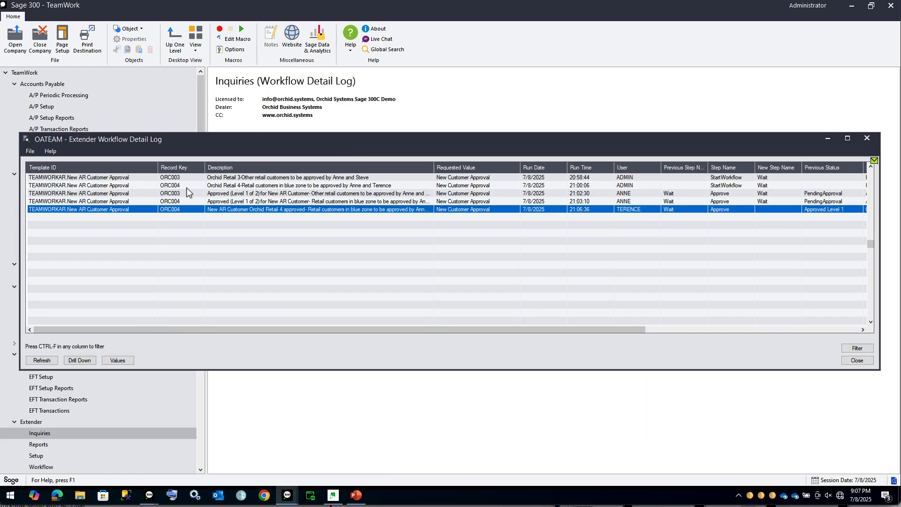
left_click(186, 186)
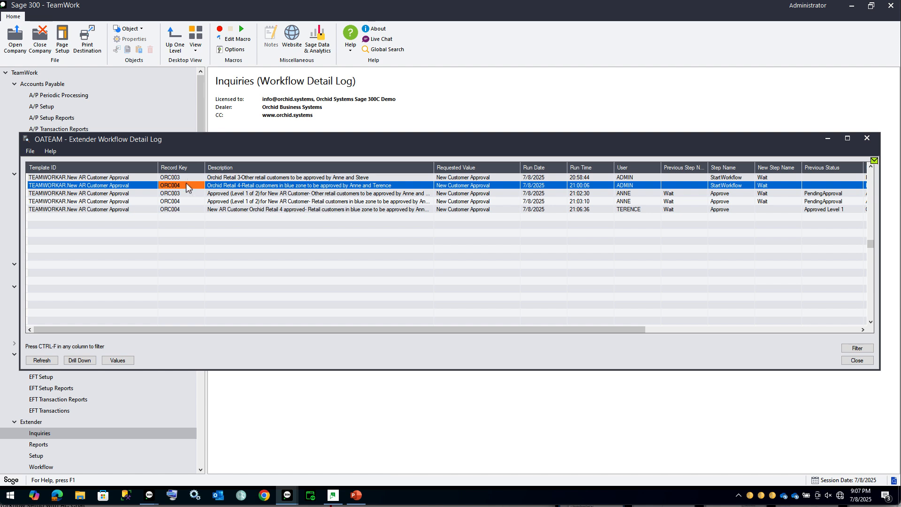
right_click(187, 187)
left_click(203, 193)
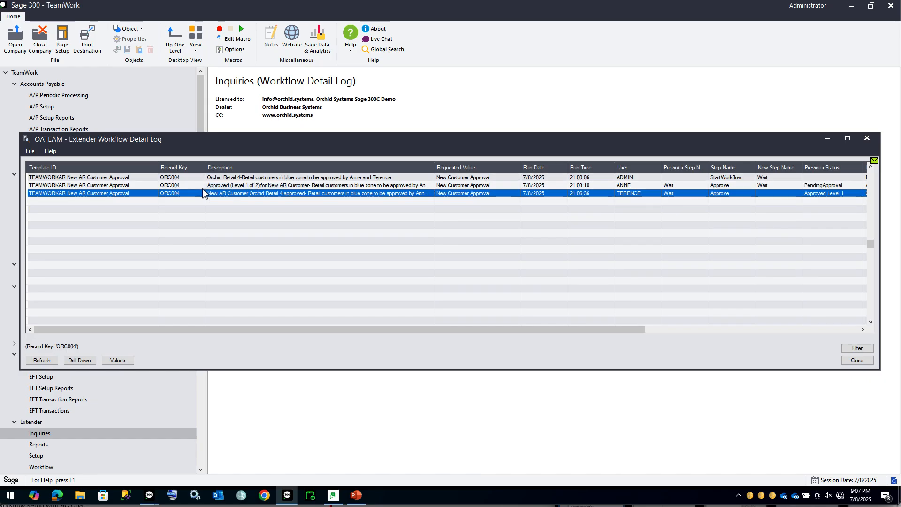
Examine the users of the ORC004 log entries and the final approval's workflow values, including approvers, comments, group and zone, and close the values
left_click(630, 178)
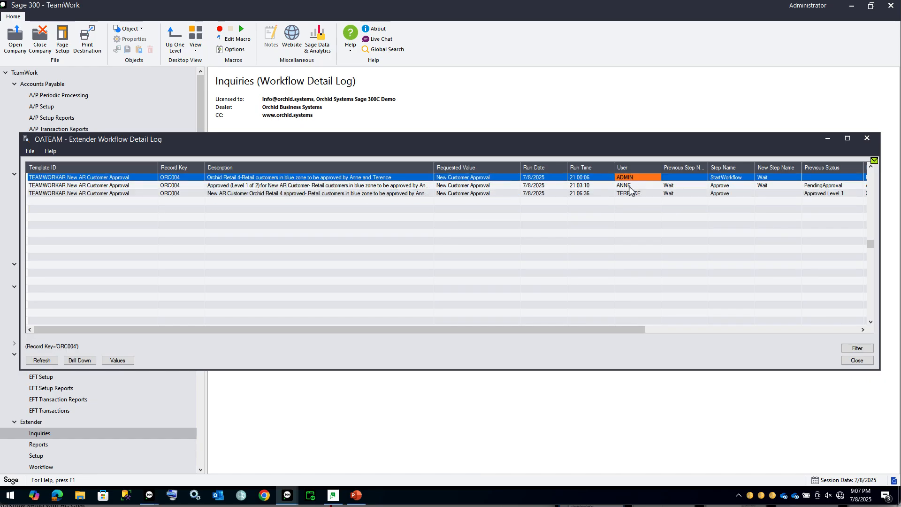
left_click(630, 186)
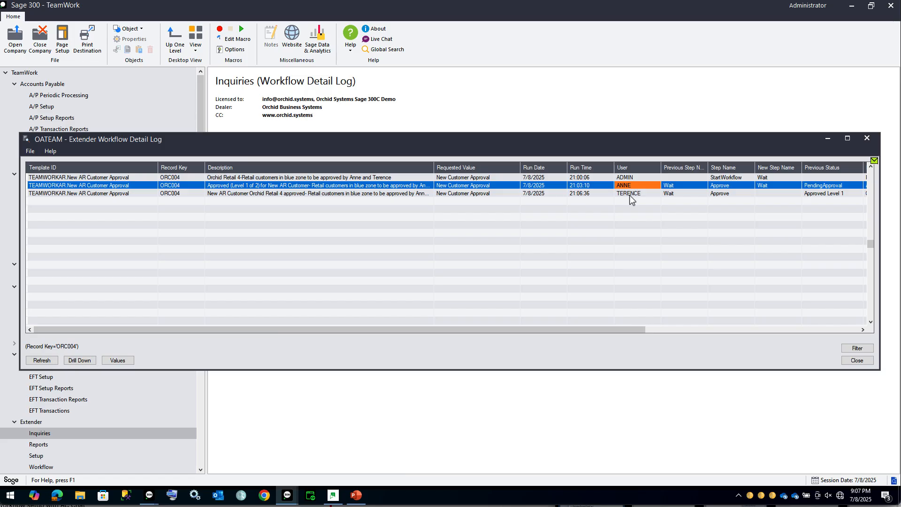
left_click(630, 193)
left_click(118, 360)
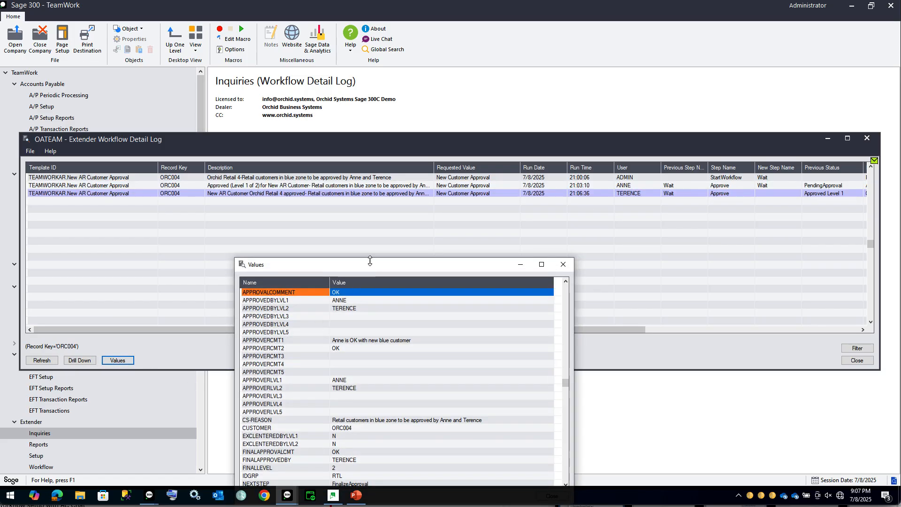
left_click_drag(370, 261, 401, 81)
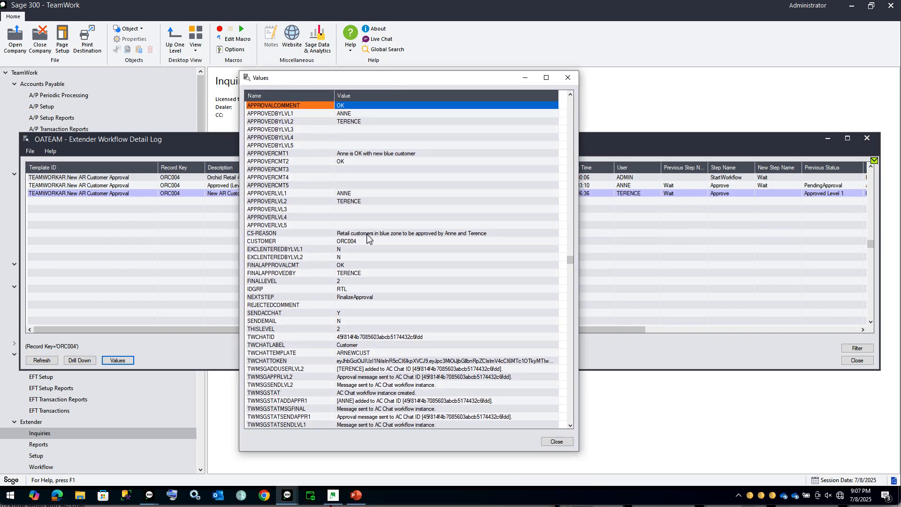
left_click(344, 289)
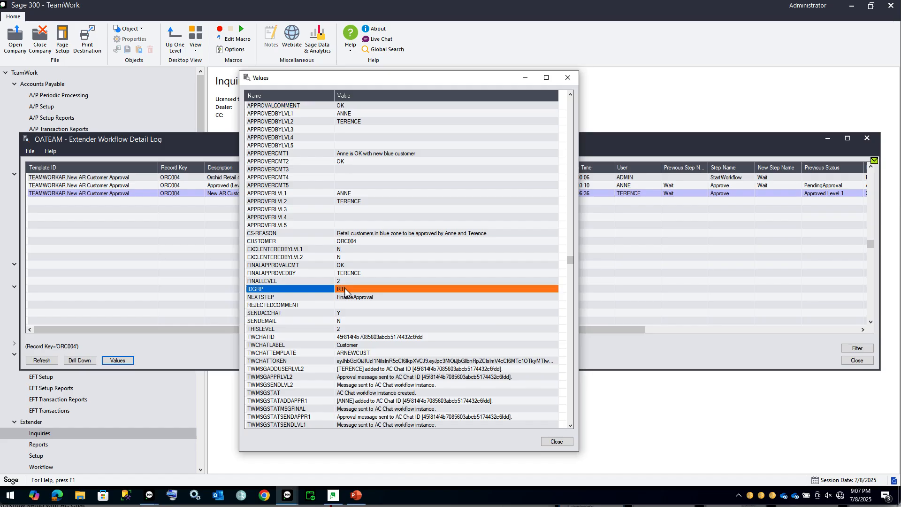
key("End")
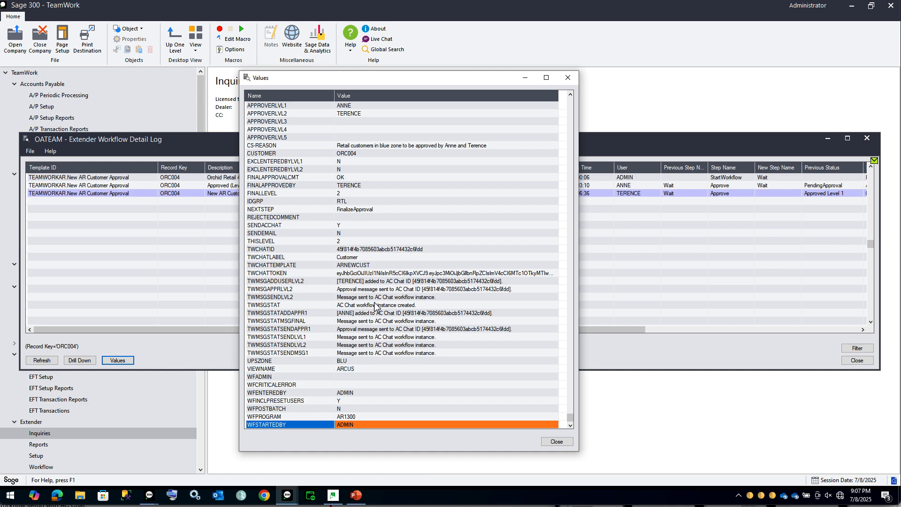
left_click(569, 78)
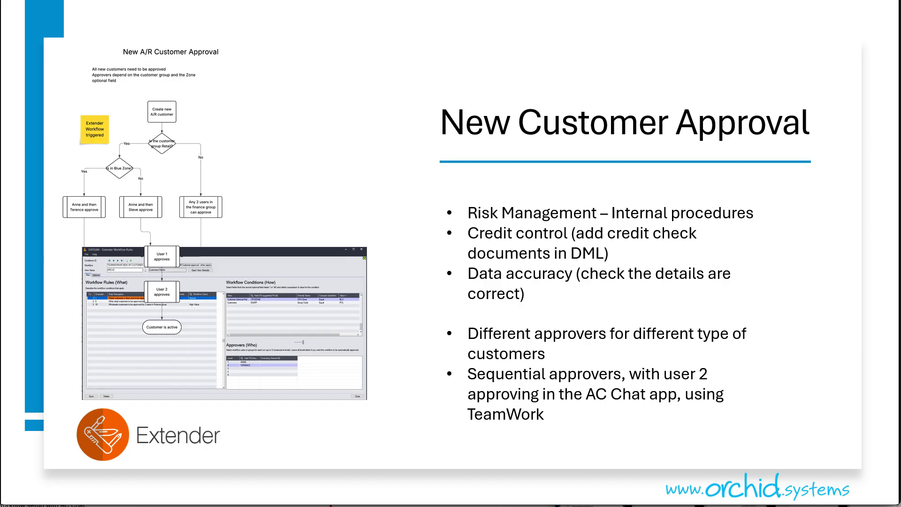
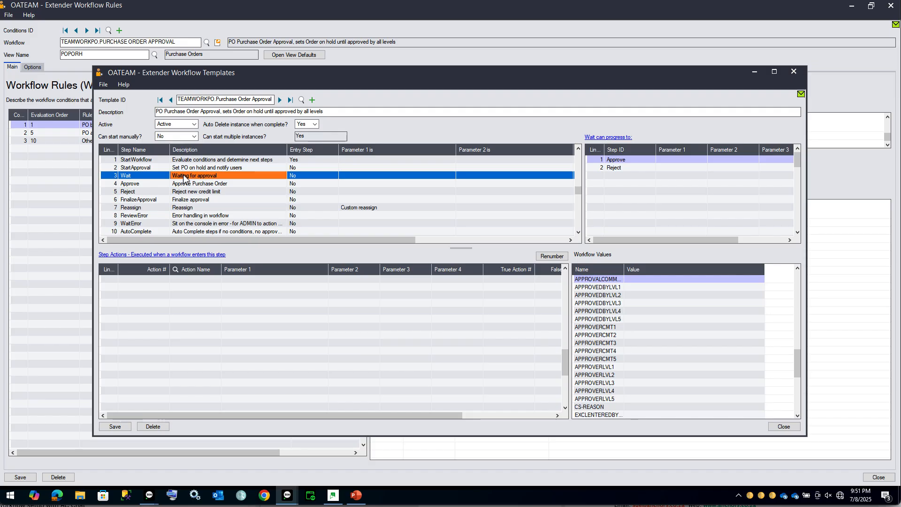
Examine the actions of the FinalizeApproval step, including PrintReport, in the purchase order approval template and close the template
left_click(147, 201)
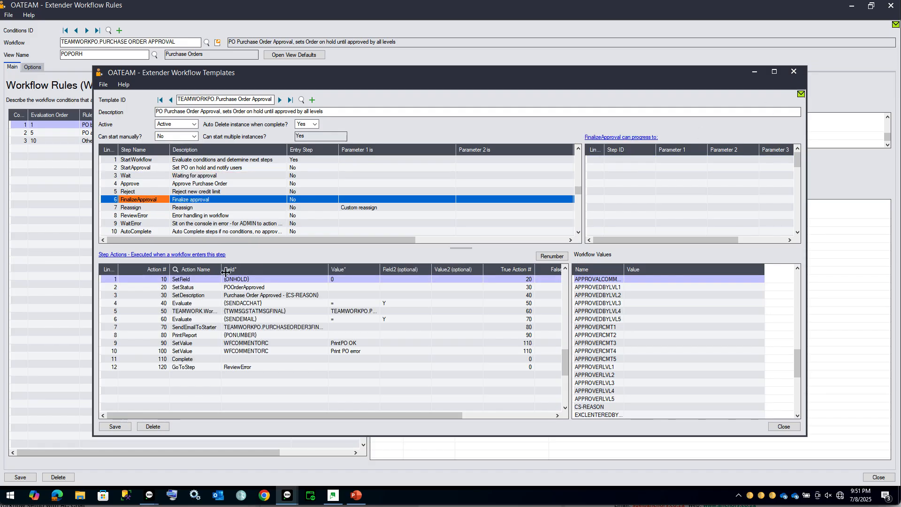
left_click_drag(222, 271, 246, 271)
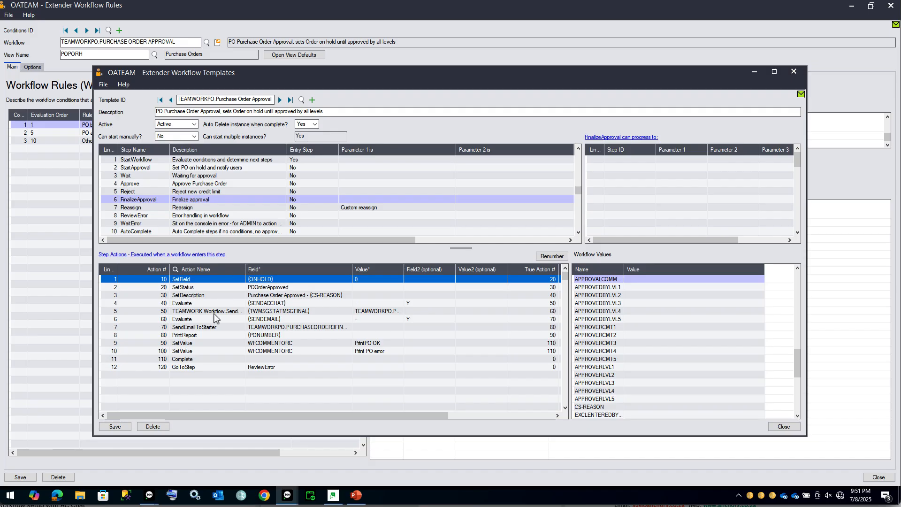
left_click(190, 335)
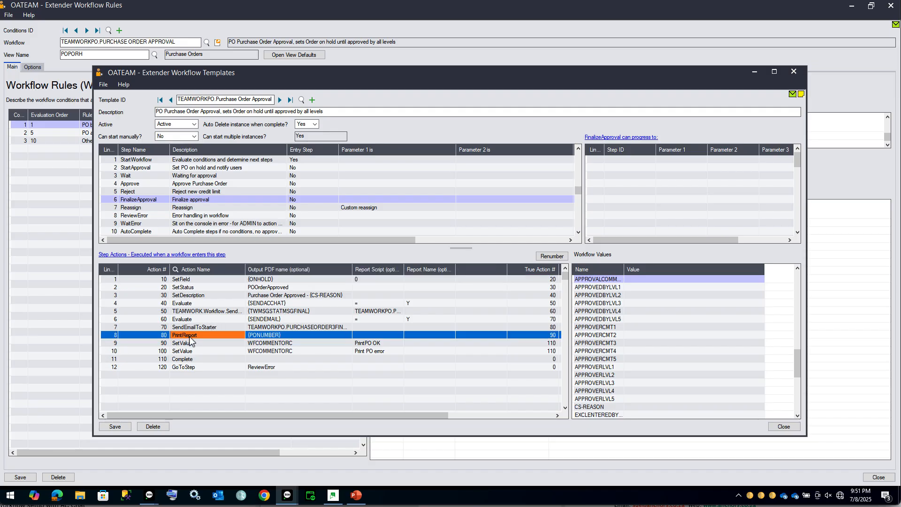
left_click(794, 71)
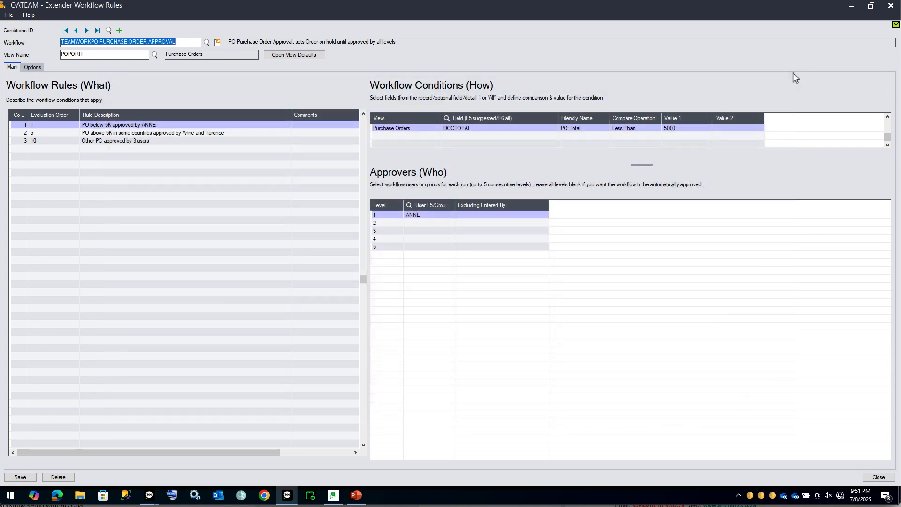
Examine the PO below 5K rule's DOCTOTAL condition, the suggested workflow fields, its comparison and value, and its approver
left_click(107, 125)
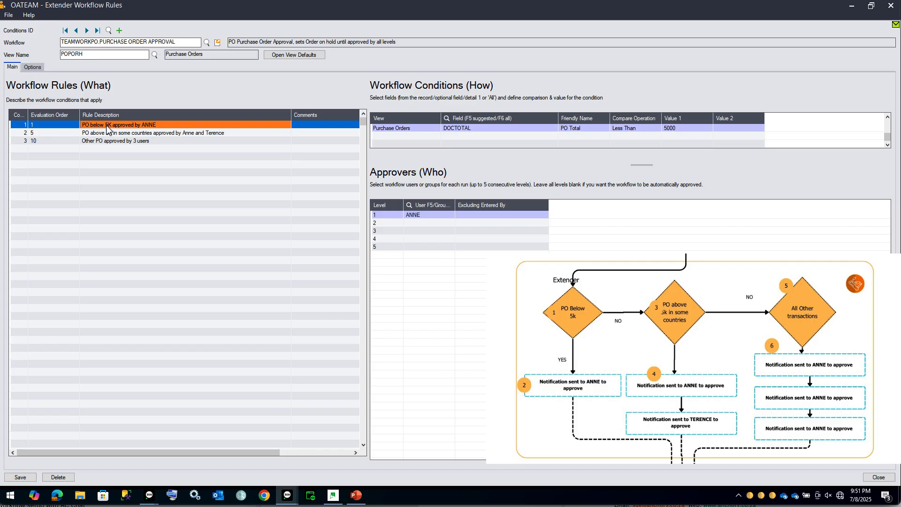
left_click(494, 129)
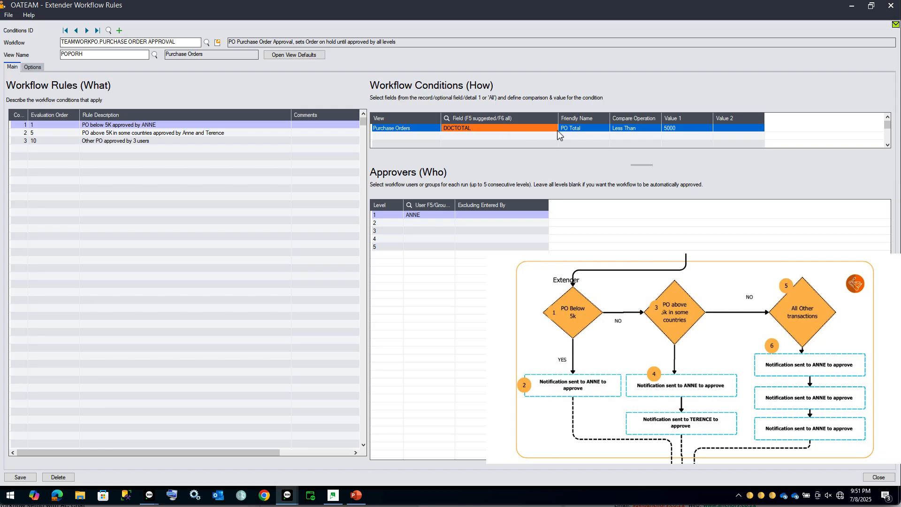
left_click(583, 130)
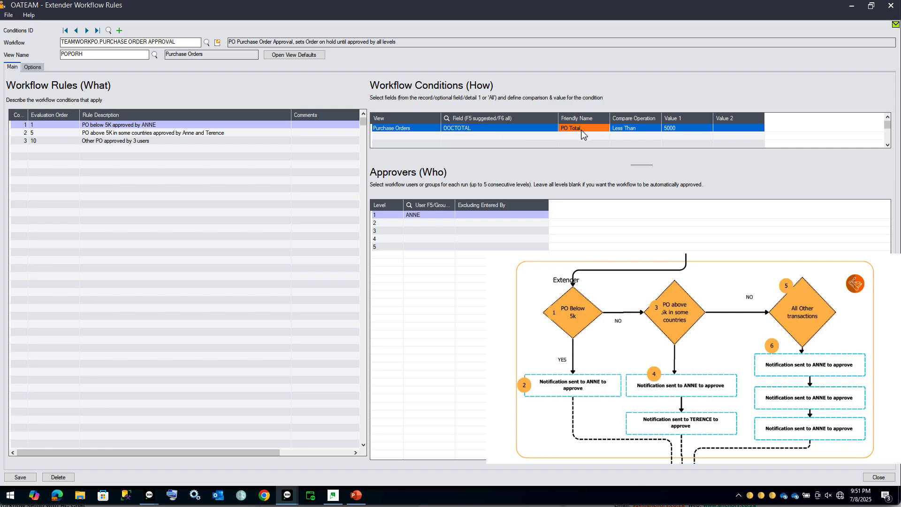
left_click_drag(556, 117, 544, 118)
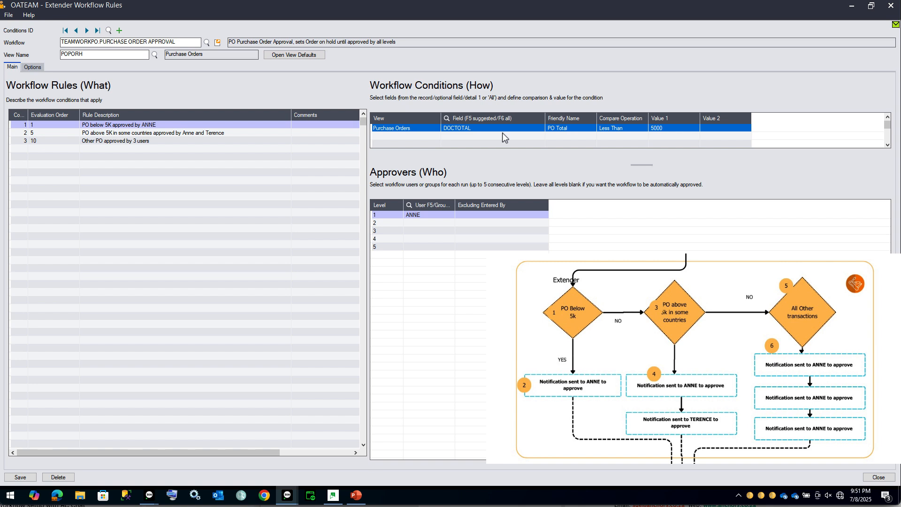
left_click(535, 131)
left_click(541, 129)
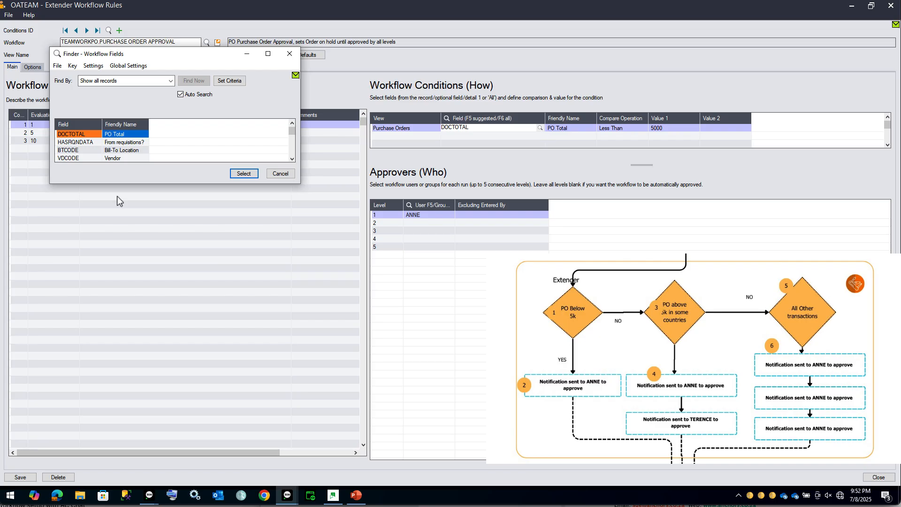
left_click_drag(112, 183, 113, 253)
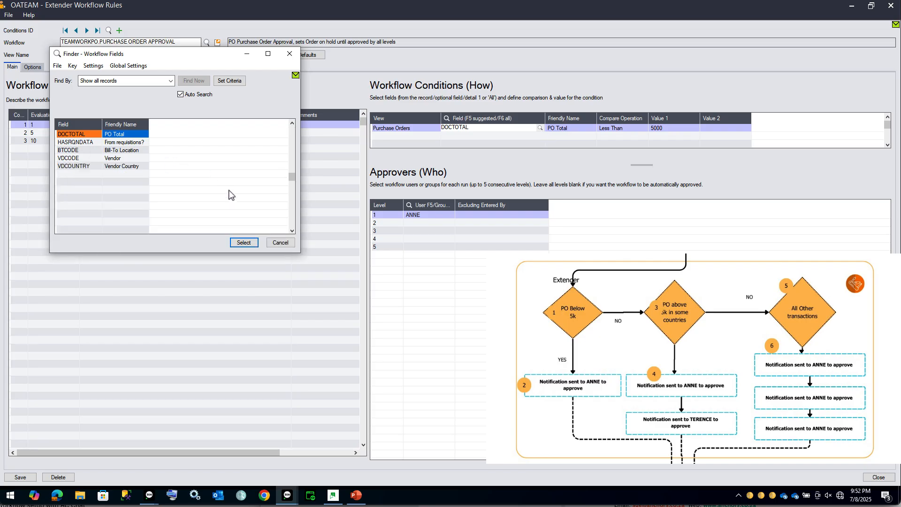
left_click(272, 245)
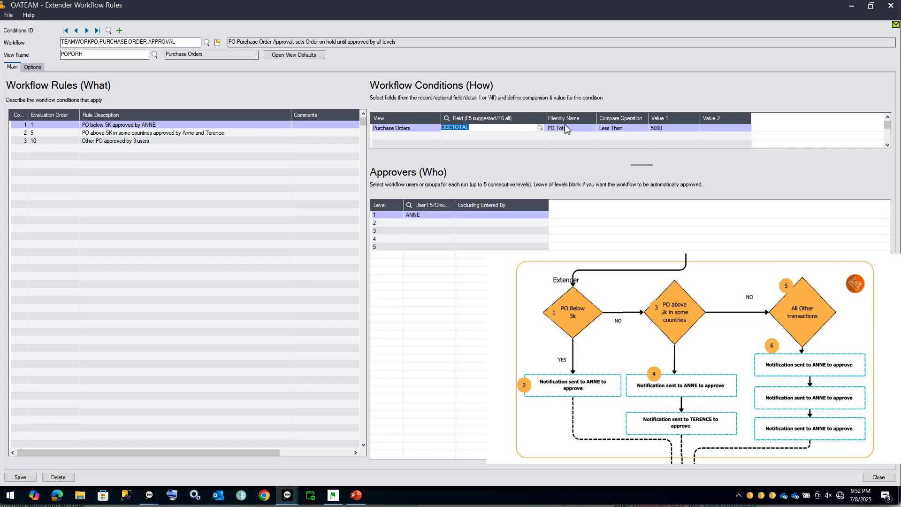
left_click(624, 129)
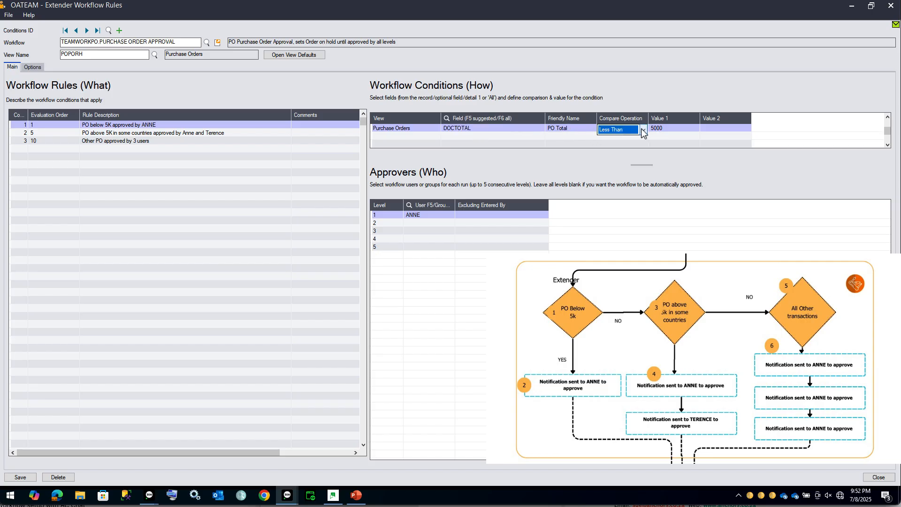
left_click(675, 127)
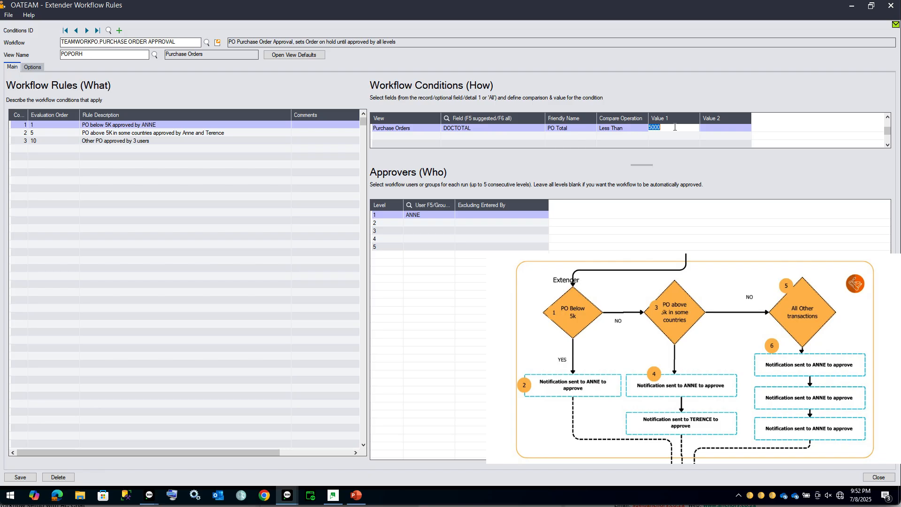
left_click(434, 218)
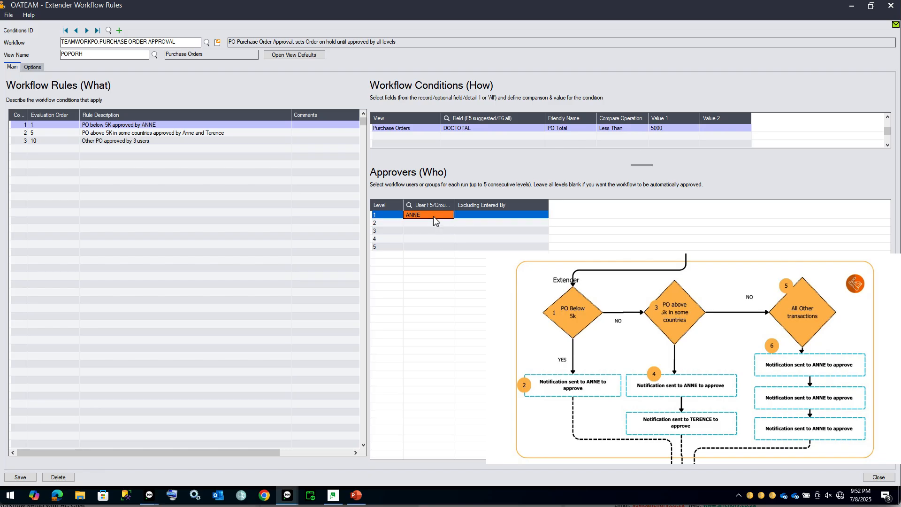
Review the conditions and approvers of the rule for POs above 5K in some countries and the rule for other POs
left_click(121, 133)
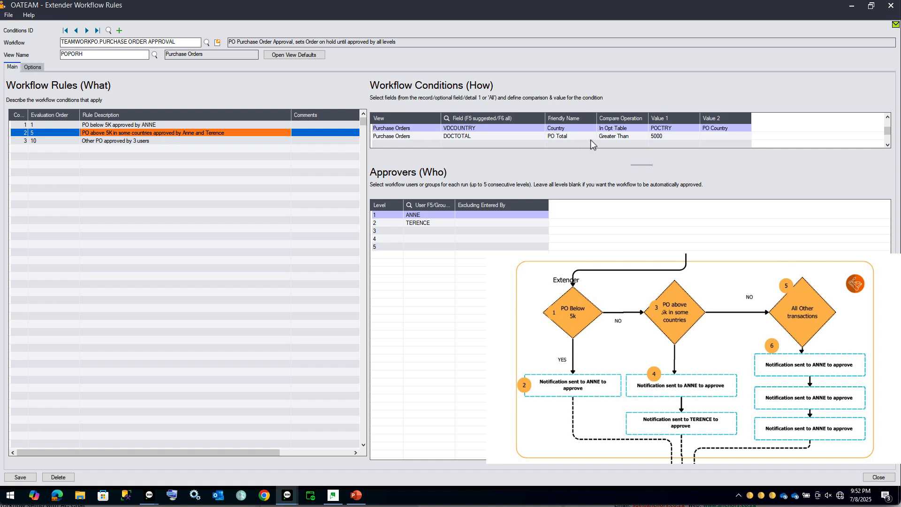
left_click(565, 128)
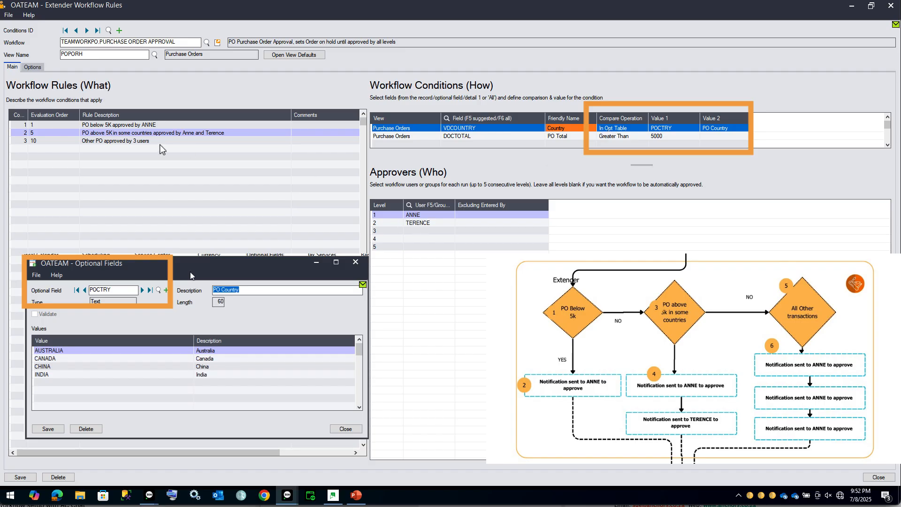
left_click(124, 141)
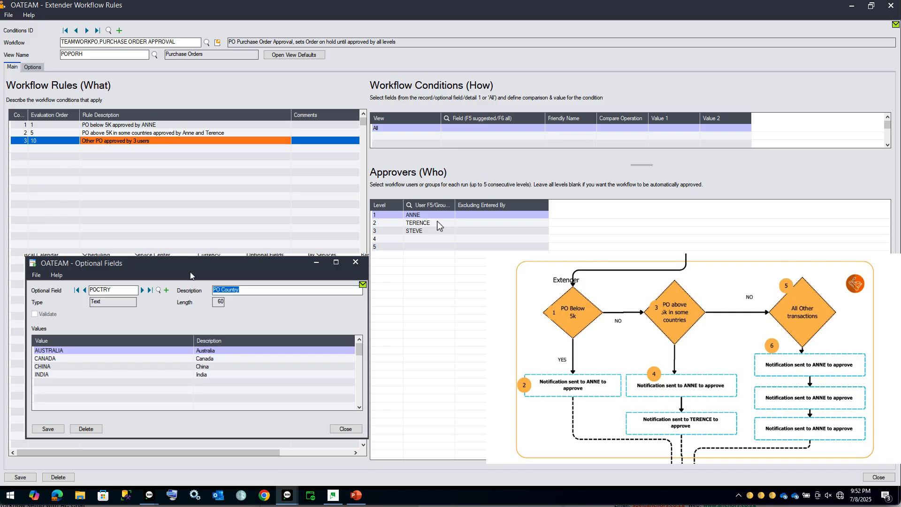
Review the comparison operations available for the VDCOUNTRY condition in the rule for POs above 5K in some countries
left_click(150, 134)
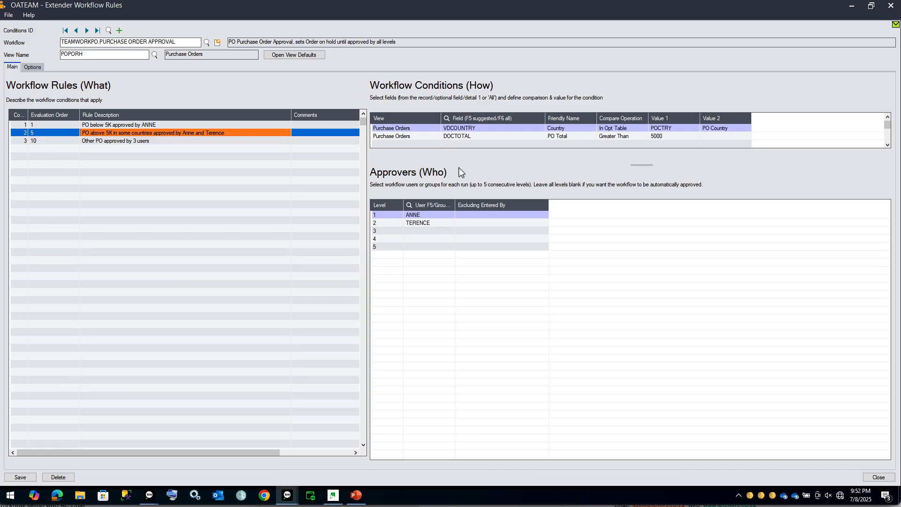
left_click(623, 128)
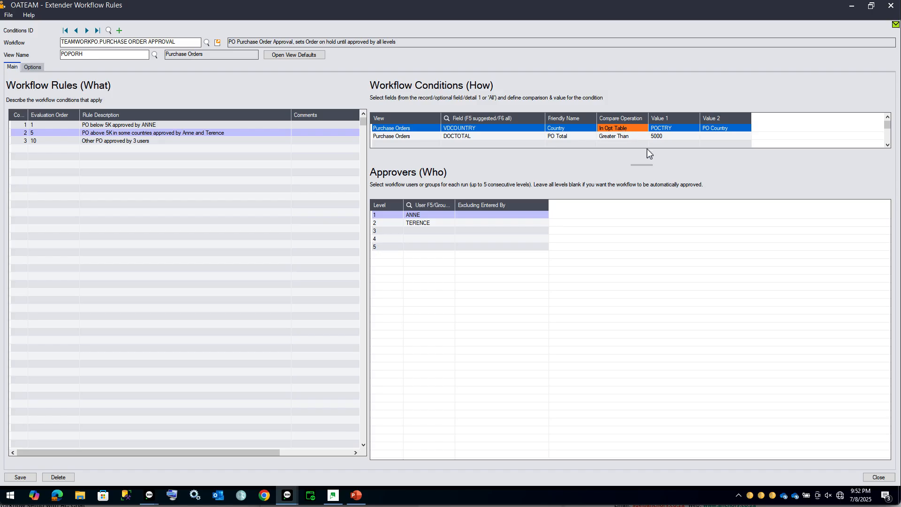
left_click_drag(637, 165, 636, 198)
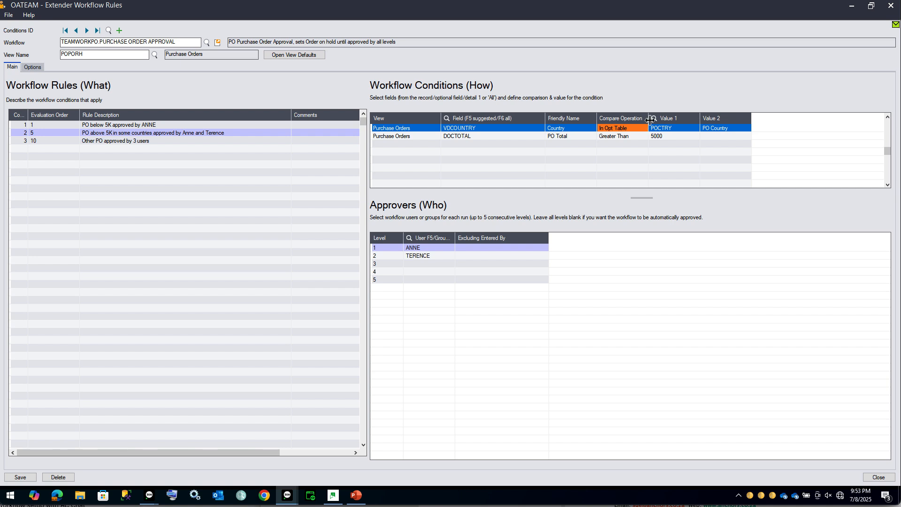
left_click(642, 129)
left_click(643, 132)
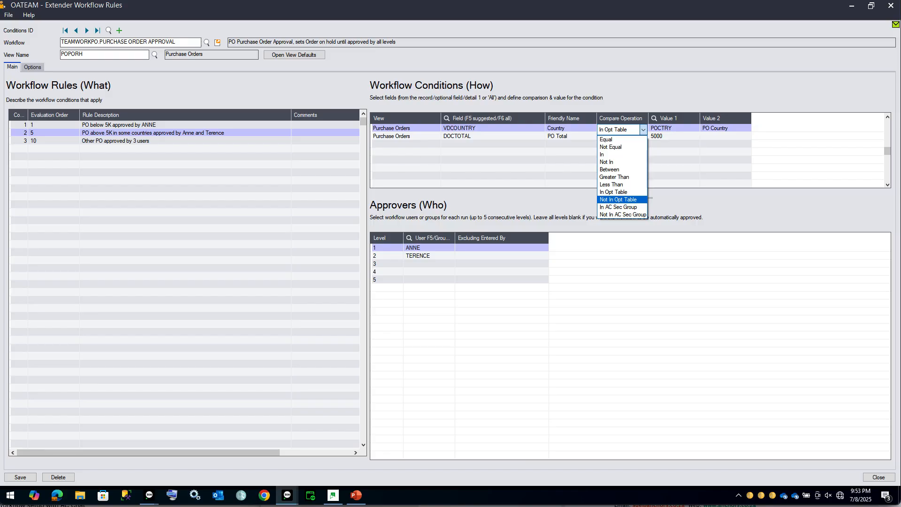
left_click(852, 9)
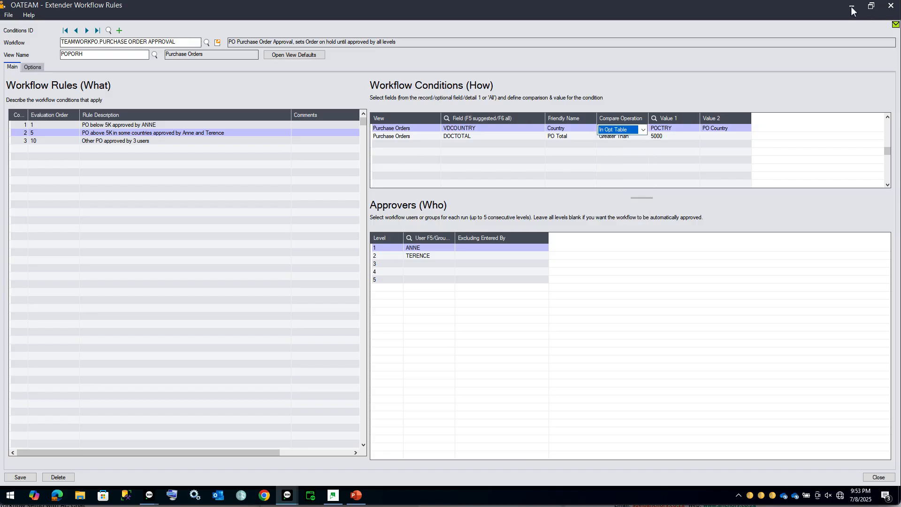
Return to the Sage 300 desktop and open Purchase Order Entry from the P/O transactions
left_click(852, 9)
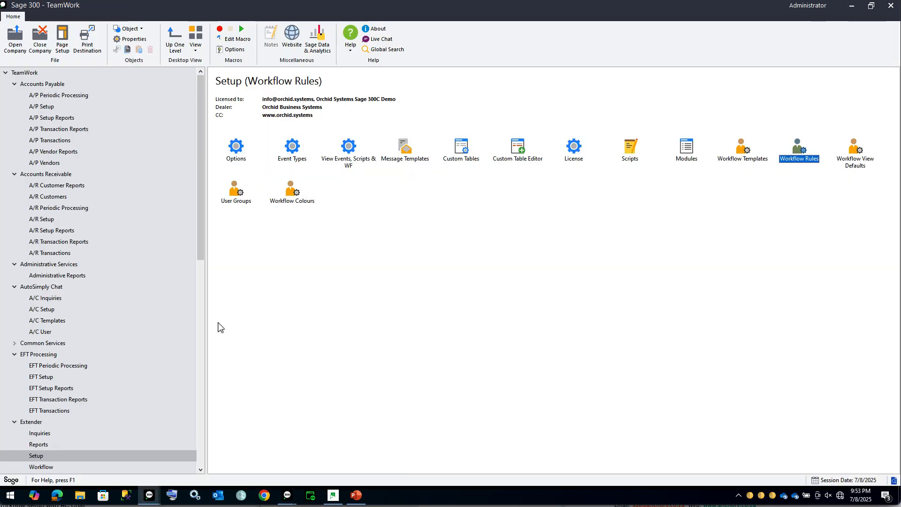
left_click_drag(201, 252, 188, 440)
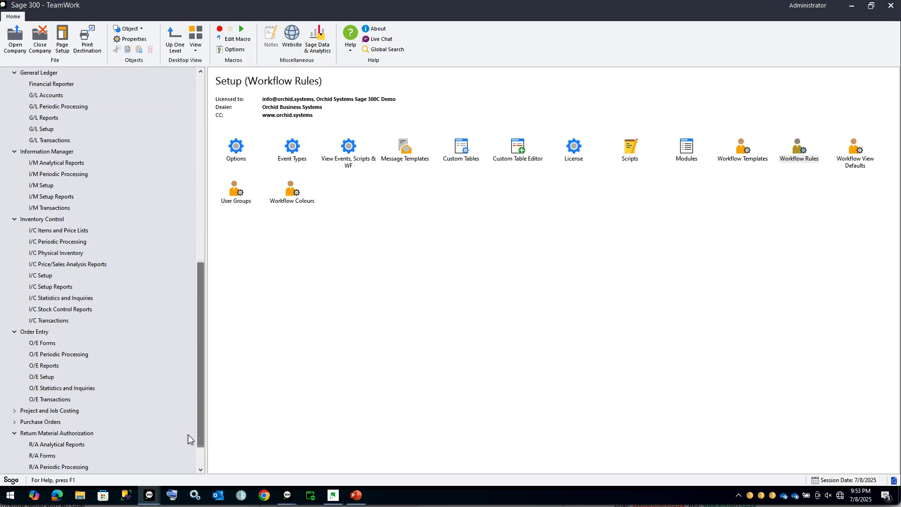
left_click(46, 423)
double_click(235, 147)
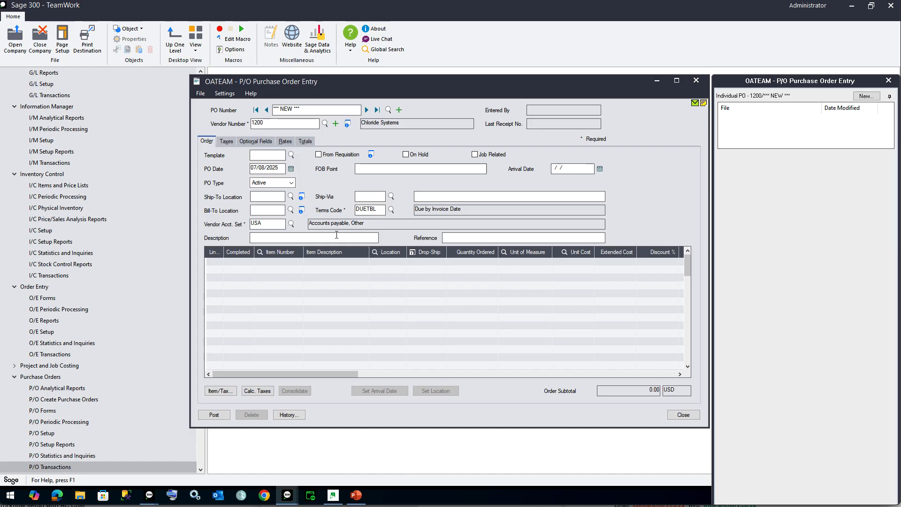
Enter the description "Webinar order" and the reference "July" on the new purchase order for vendor 1200
type("Webinar order")
key("Tab")
type("July")
Add item A1-103/0 with a quantity of 100 to the purchase order, post it and dismiss the message
left_click(282, 263)
left_click(282, 262)
left_click(296, 262)
double_click(74, 134)
key("Tab")
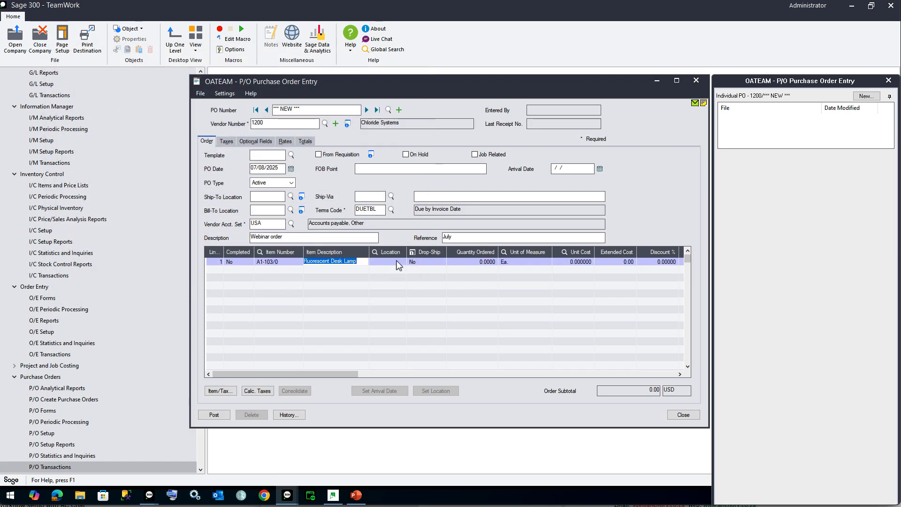
key("Tab")
key("Tab")
key("Tab")
type("100")
left_click(461, 237)
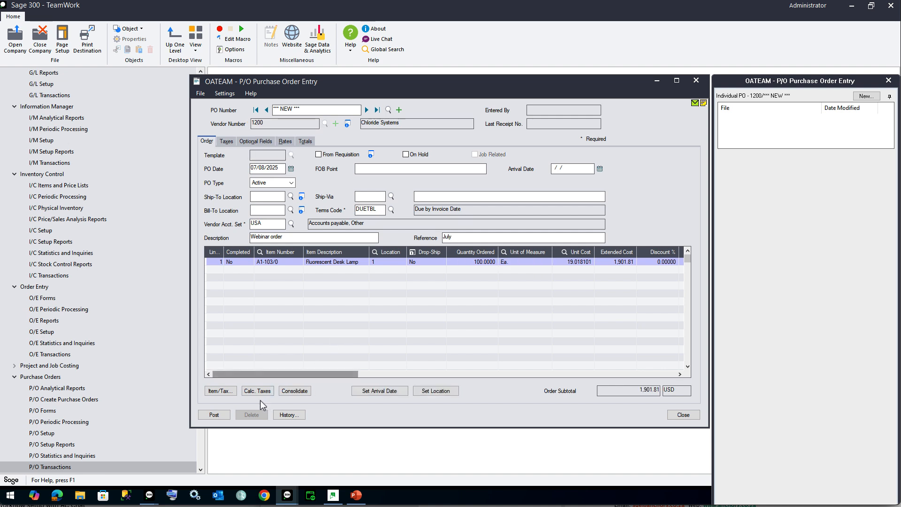
left_click(214, 416)
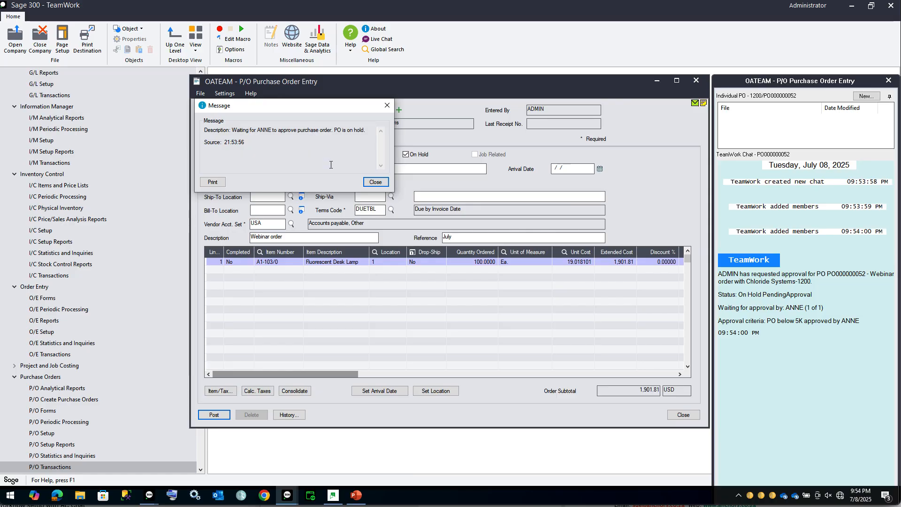
left_click(376, 183)
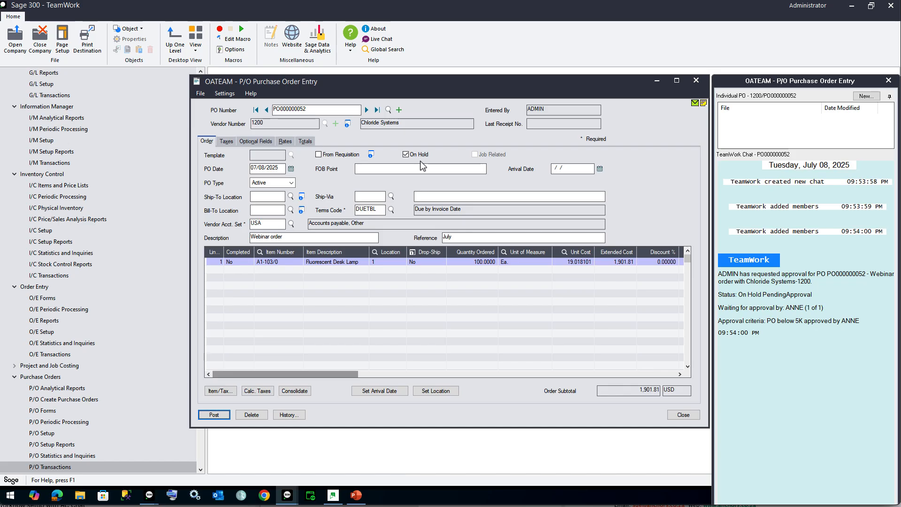
Start a new purchase order for vendor 1400 and check the country in the vendor information
left_click(399, 109)
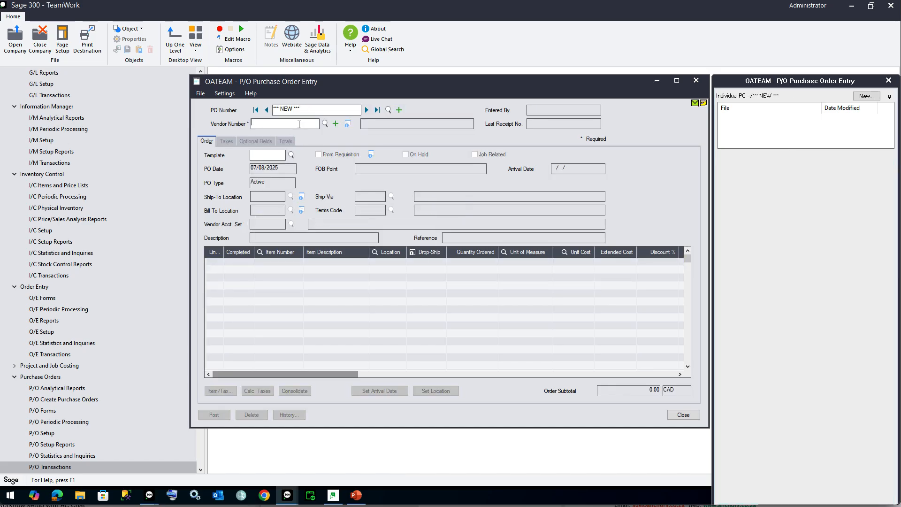
left_click(299, 124)
type("1400")
key("Tab")
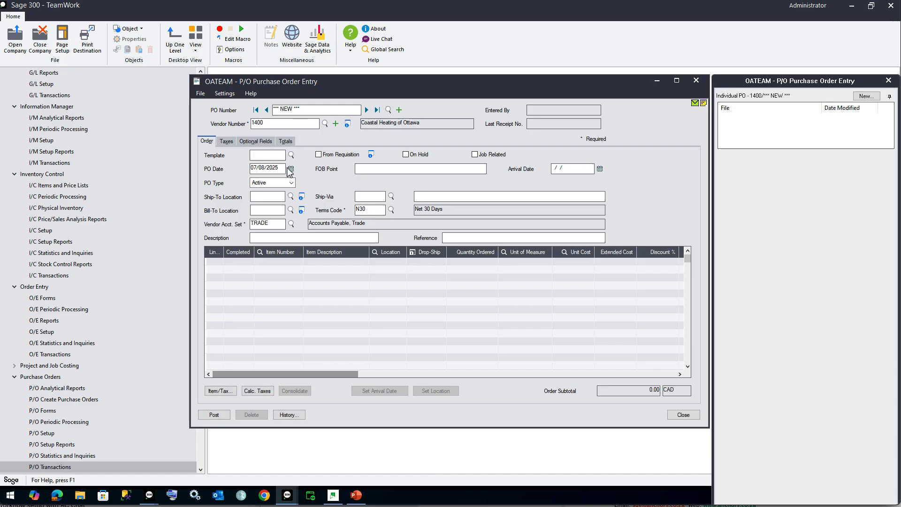
left_click(347, 123)
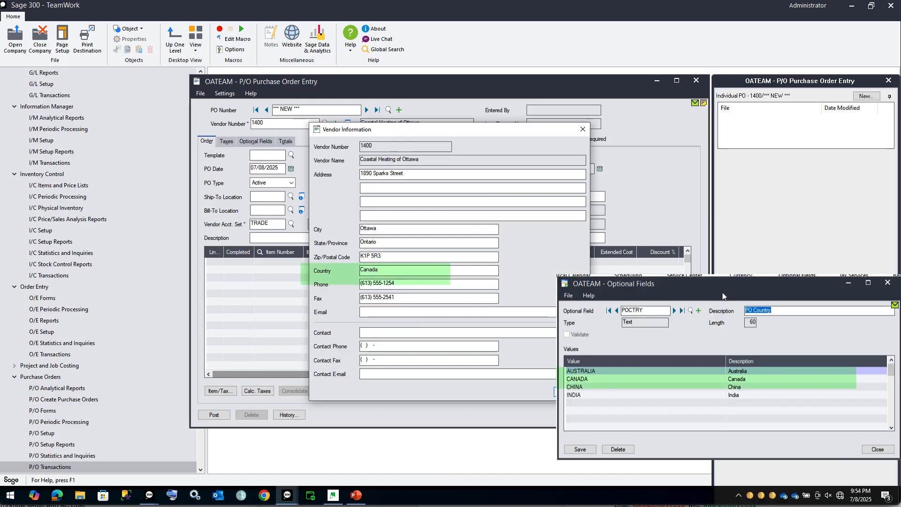
left_click(571, 391)
Describe the vendor 1400 purchase order as "July tradeshow" and add item A1-103/0 with a quantity of 250
left_click(263, 238)
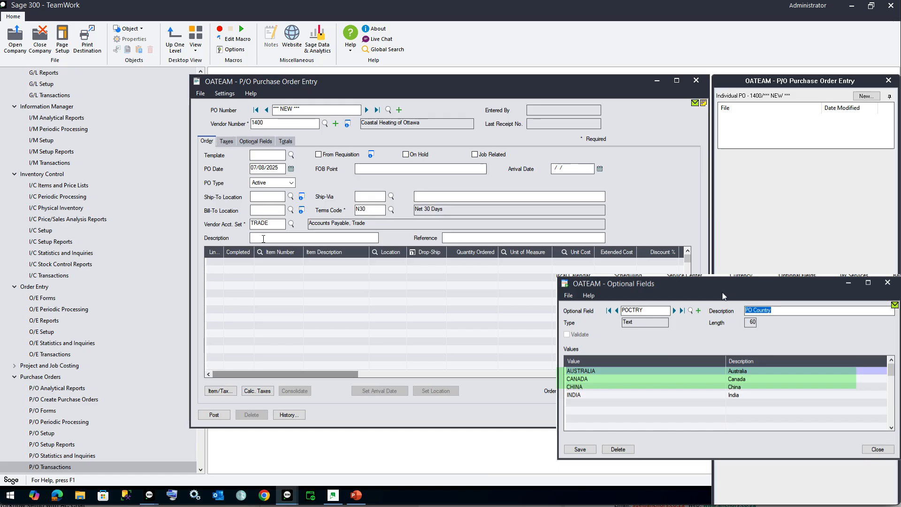
type("purchases")
left_click(285, 263)
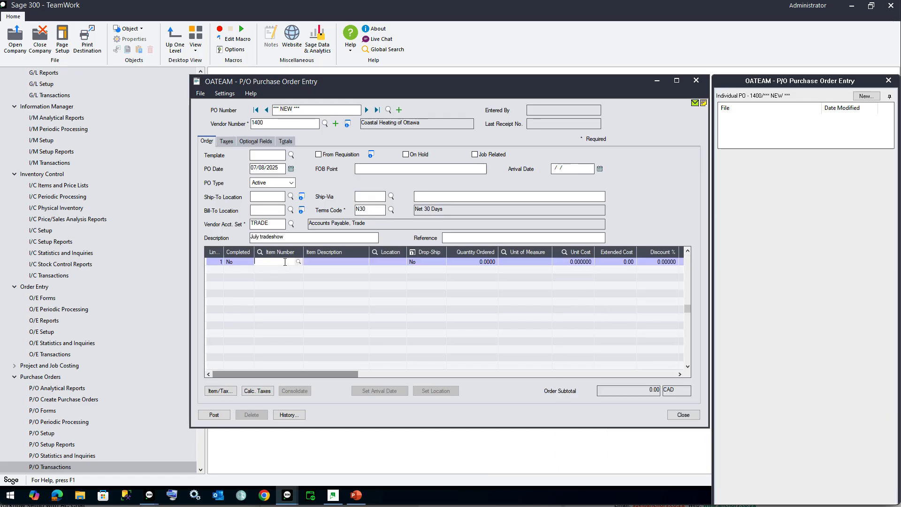
left_click(300, 262)
double_click(67, 135)
left_click(482, 262)
type("250")
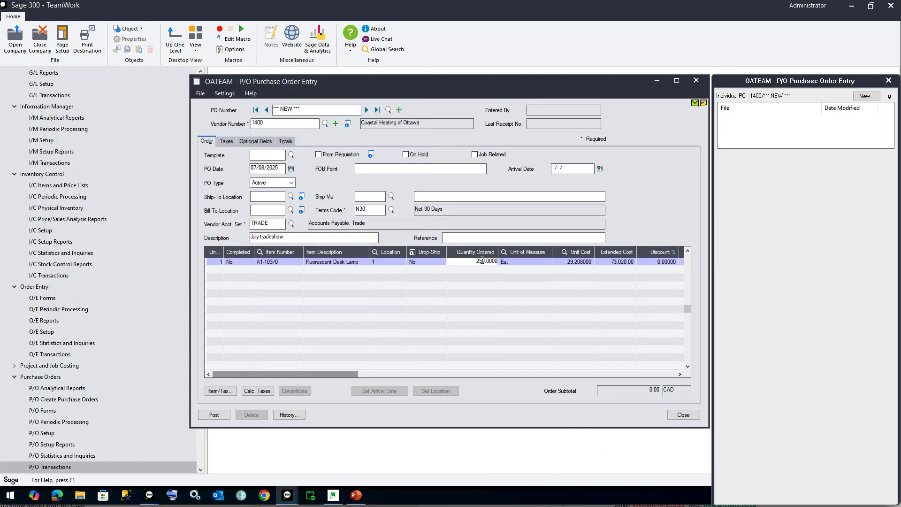
Post the July tradeshow purchase order for vendor 1400 and dismiss the messages
key("Tab")
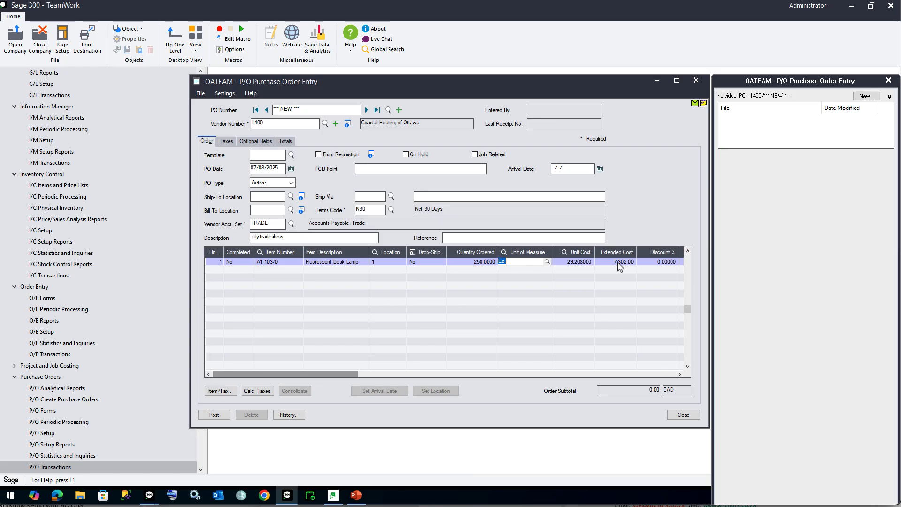
left_click(215, 416)
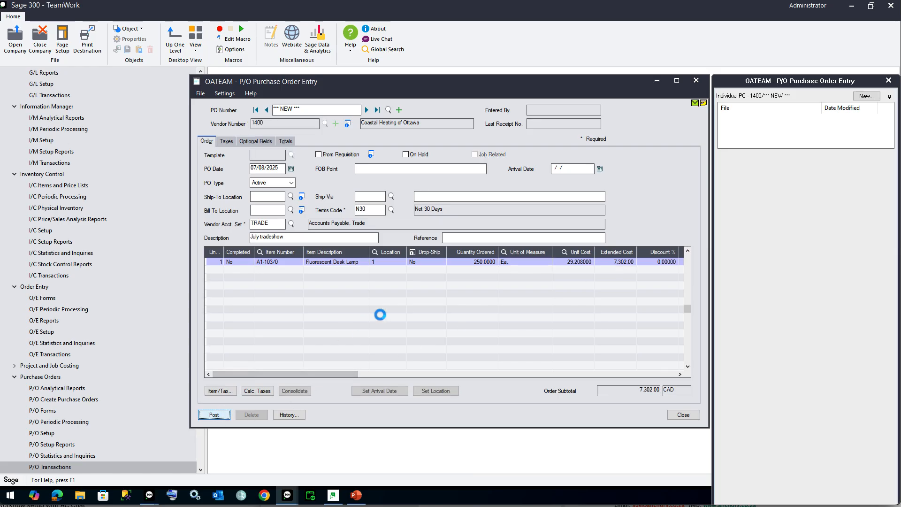
left_click(499, 288)
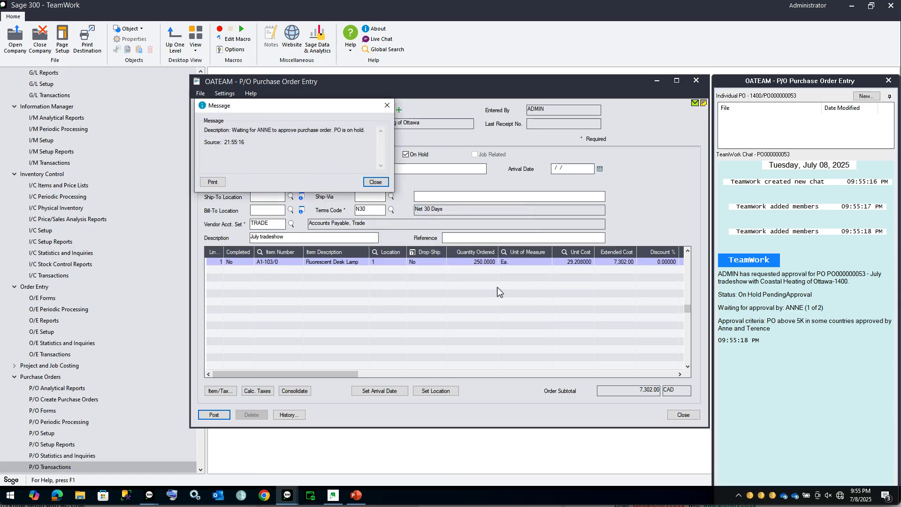
left_click(370, 186)
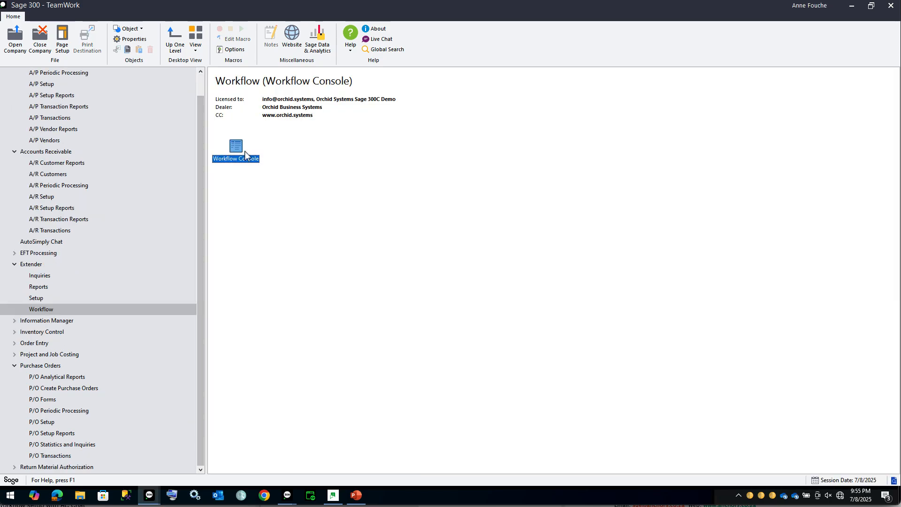
Open the Workflow Console in the first approver's session, widen it, and view the purchase order behind the Webinar order request
double_click(240, 152)
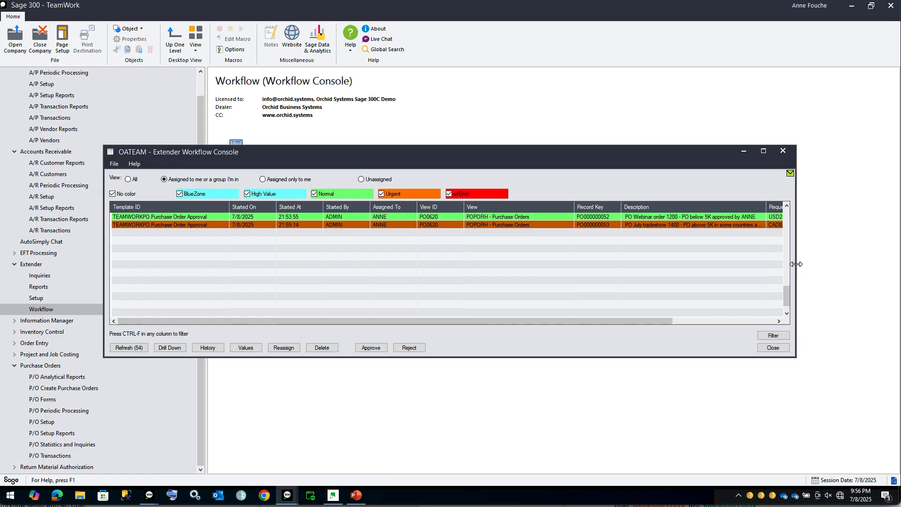
left_click_drag(797, 264, 865, 261)
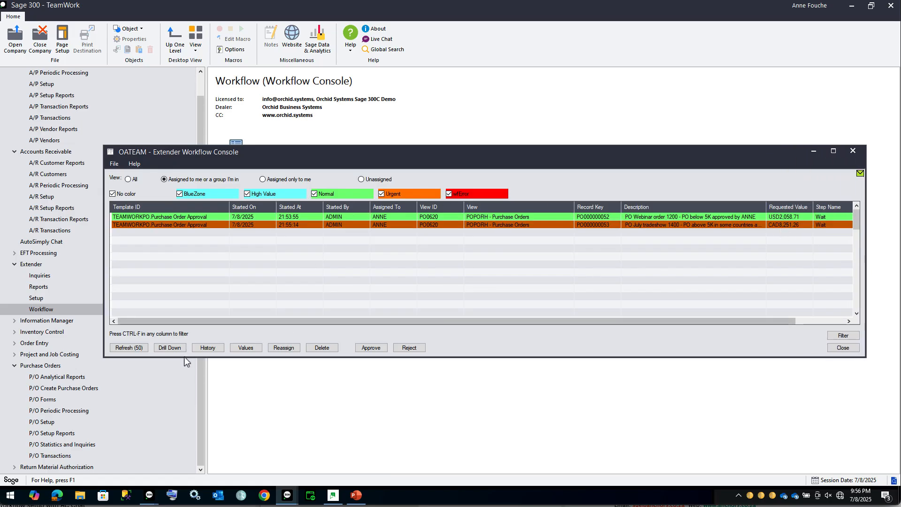
left_click(176, 217)
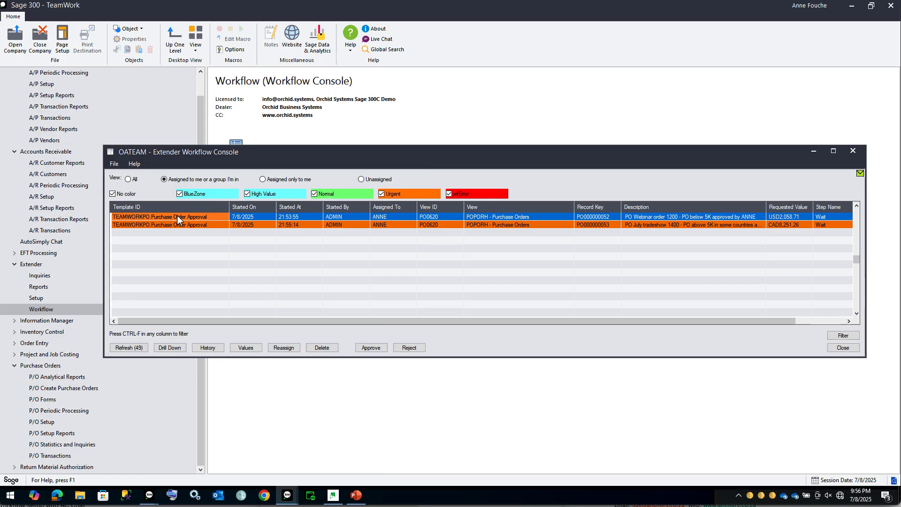
left_click(170, 347)
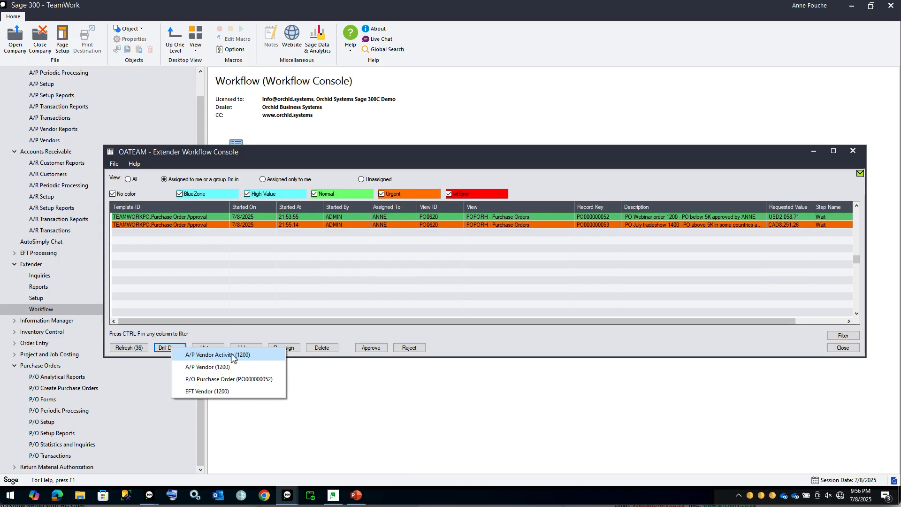
left_click(220, 379)
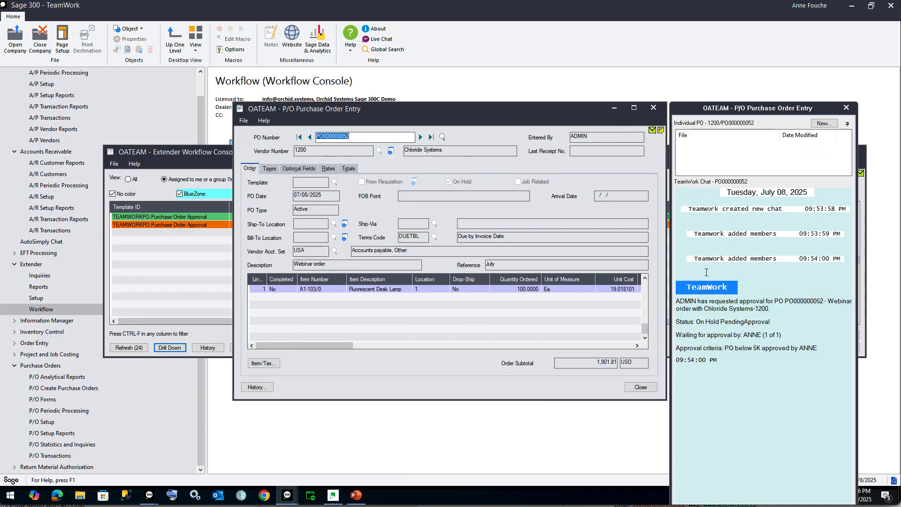
left_click(654, 110)
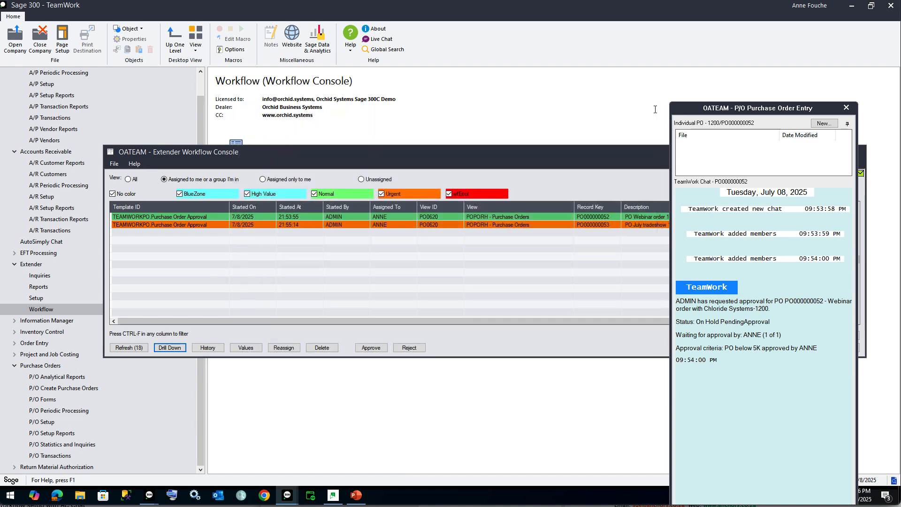
Approve the Webinar order request with the approver's comment "OK for delivery this month"
left_click(369, 348)
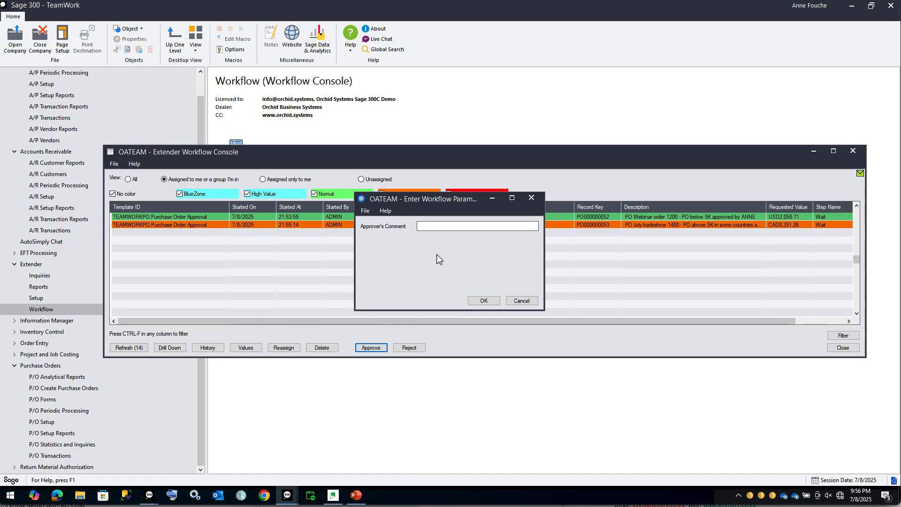
type("Within allowed budget")
left_click(489, 303)
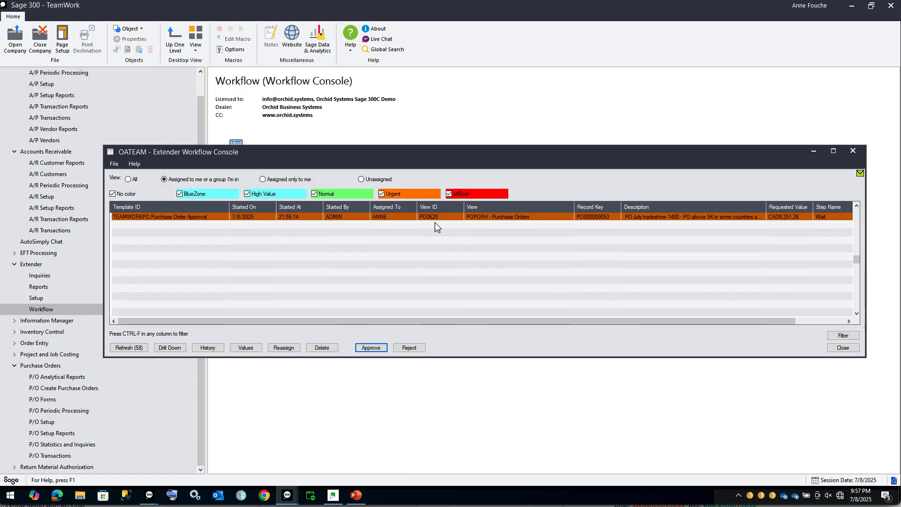
Approve the July tradeshow request with the comment "OK for the new project" and set the console to view all workflows
left_click(367, 350)
type("OK fo")
type("r the test PO")
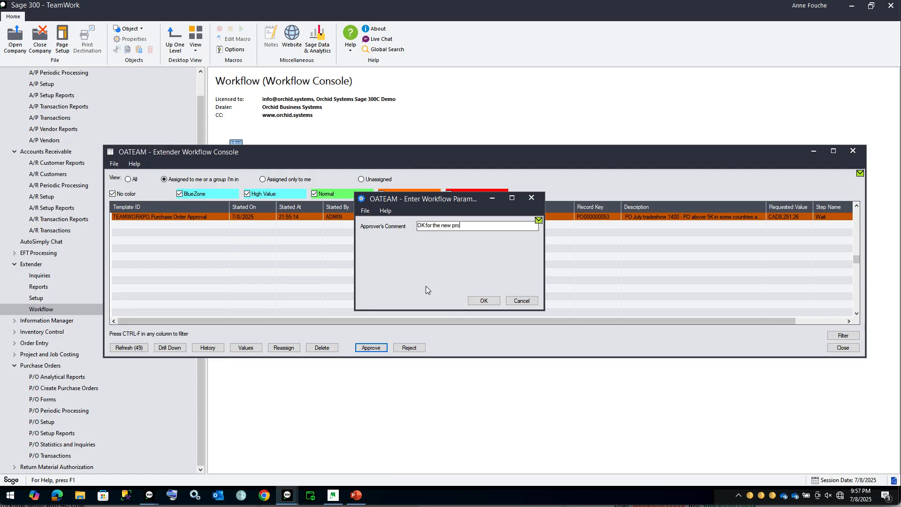
left_click(484, 301)
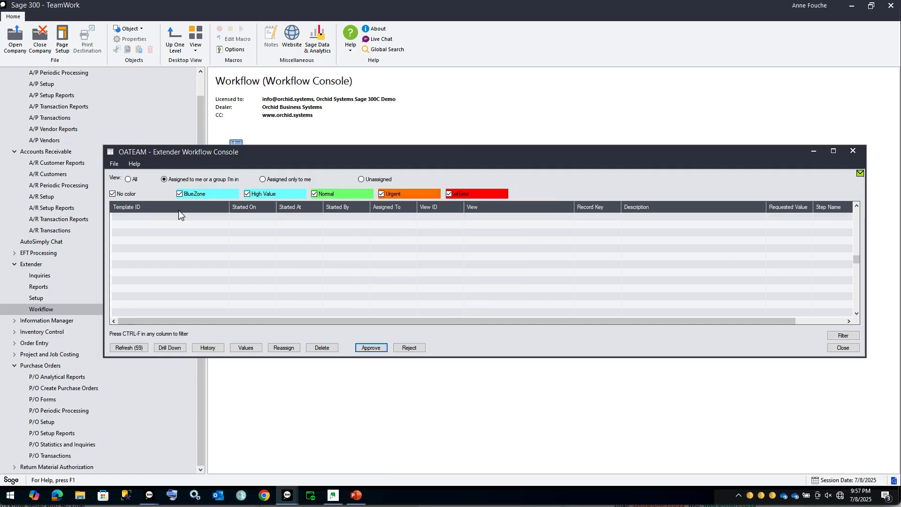
left_click(128, 179)
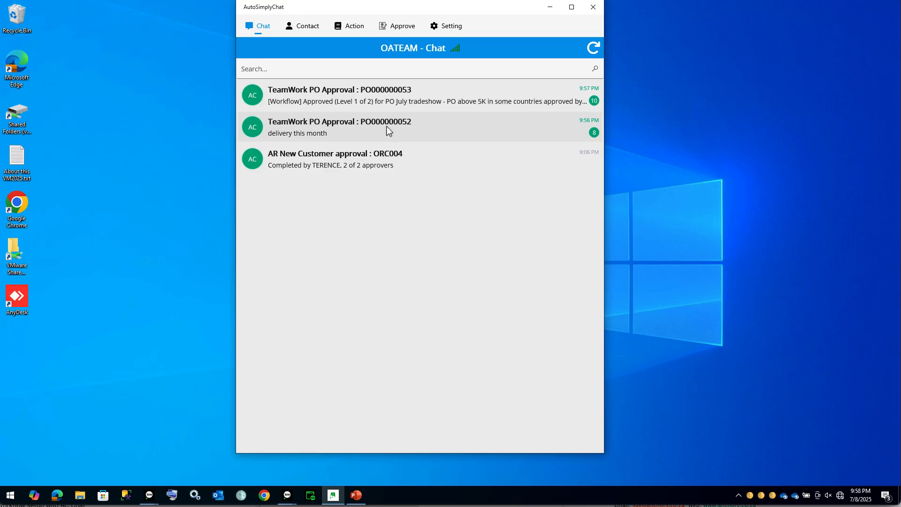
Switch to AutoSimply Chat, read the Webinar order's approval chat, and open the July tradeshow order's approval chat
left_click(387, 126)
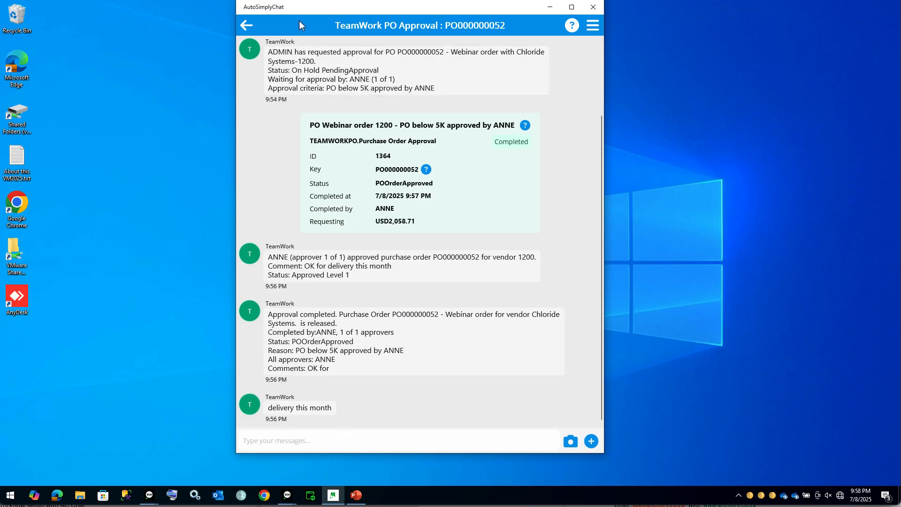
left_click(245, 25)
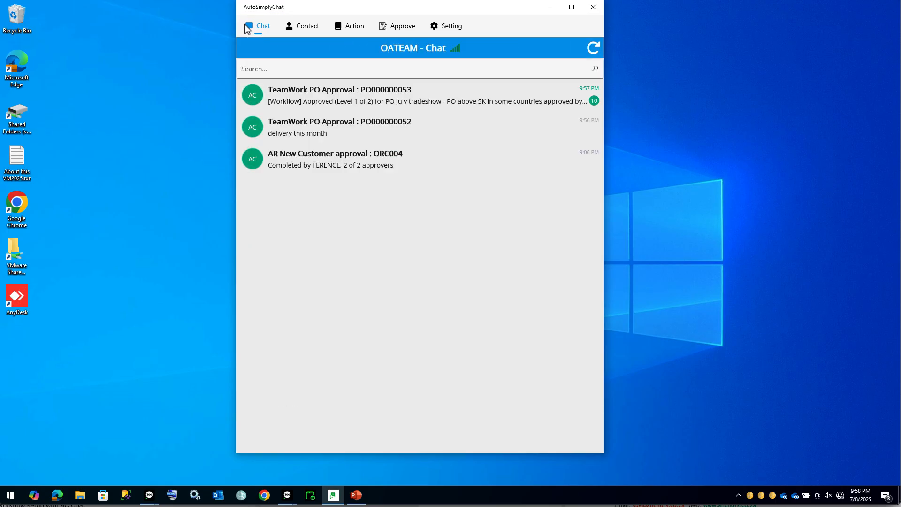
left_click(349, 96)
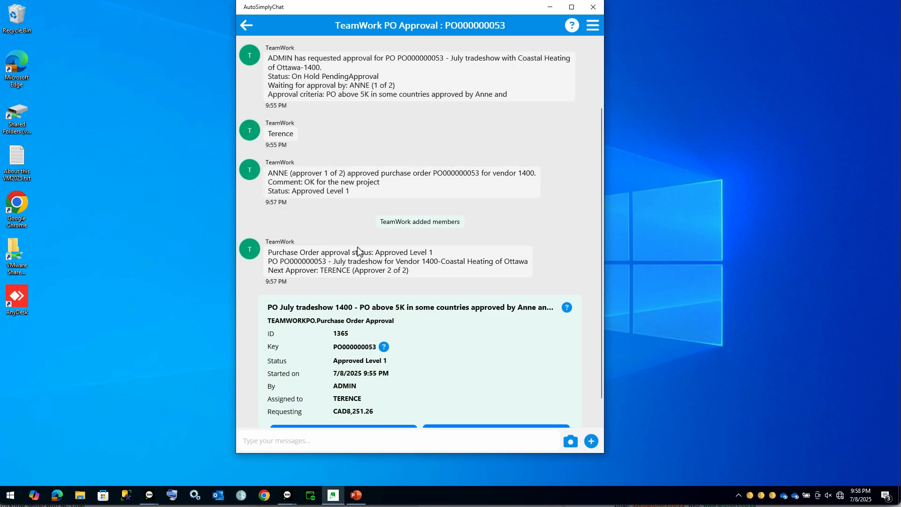
Run the PO Details query from the July tradeshow chat, view the vendor details, and return to the chat
left_click(572, 25)
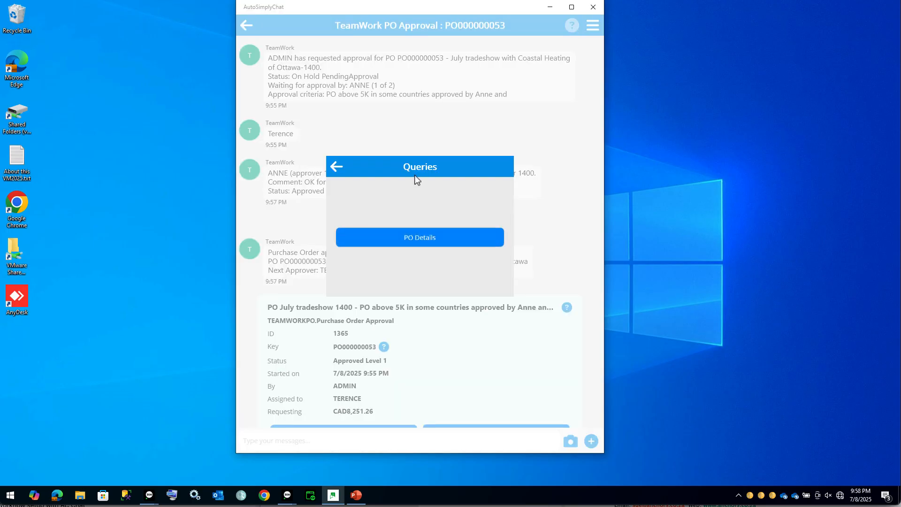
left_click(406, 234)
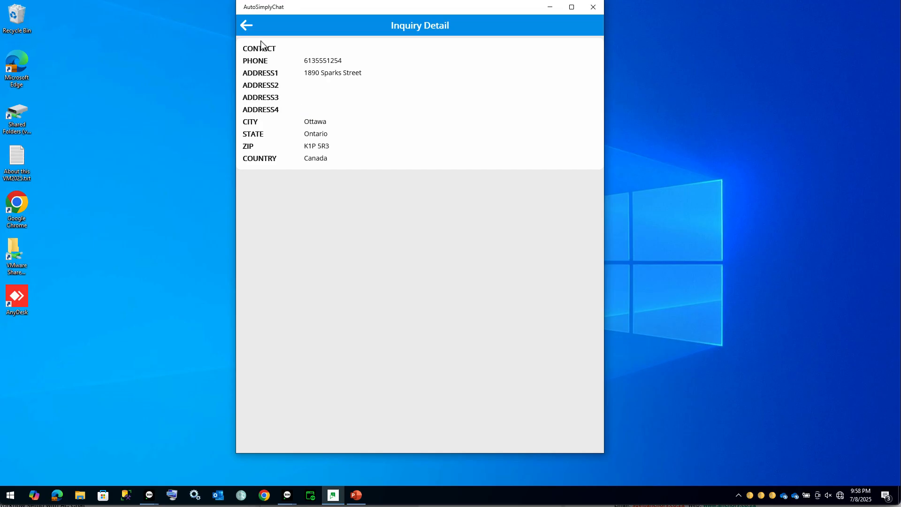
left_click(249, 26)
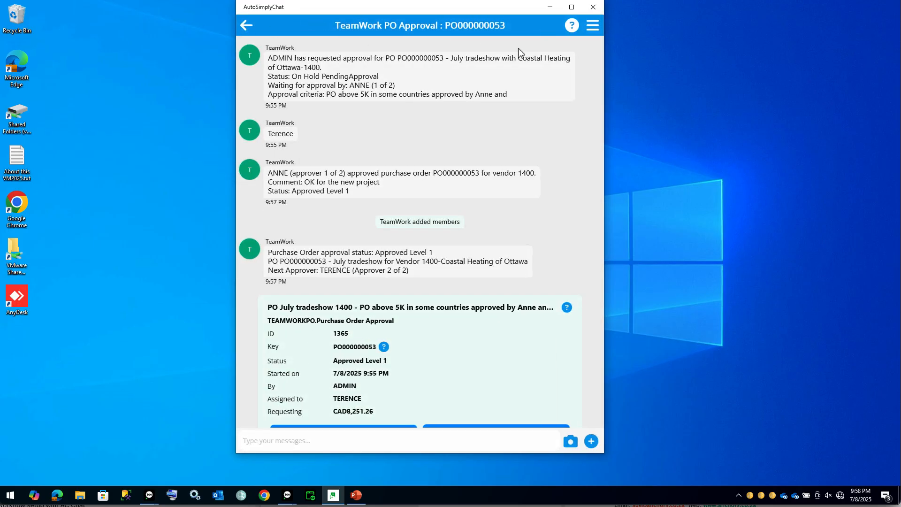
Print the July tradeshow order's Purchase Order Form to PDF, review it, and return to the approval chat
left_click(592, 25)
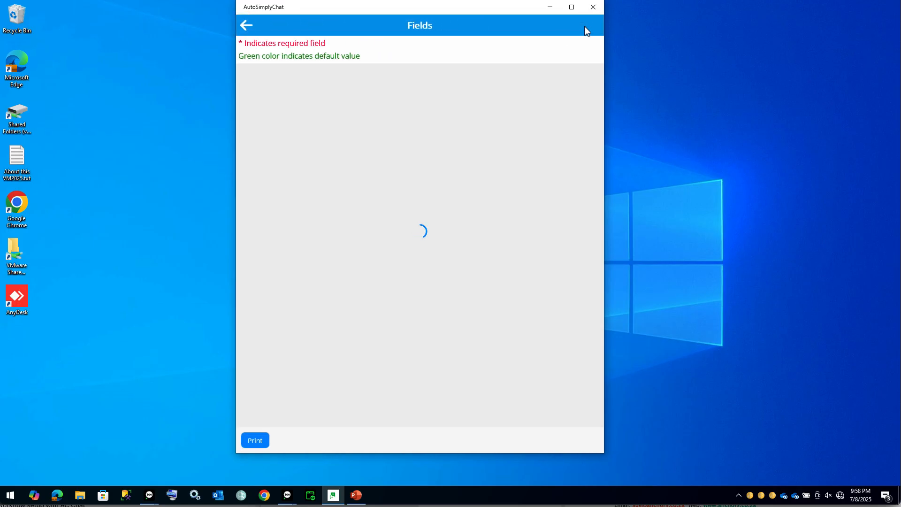
left_click(309, 441)
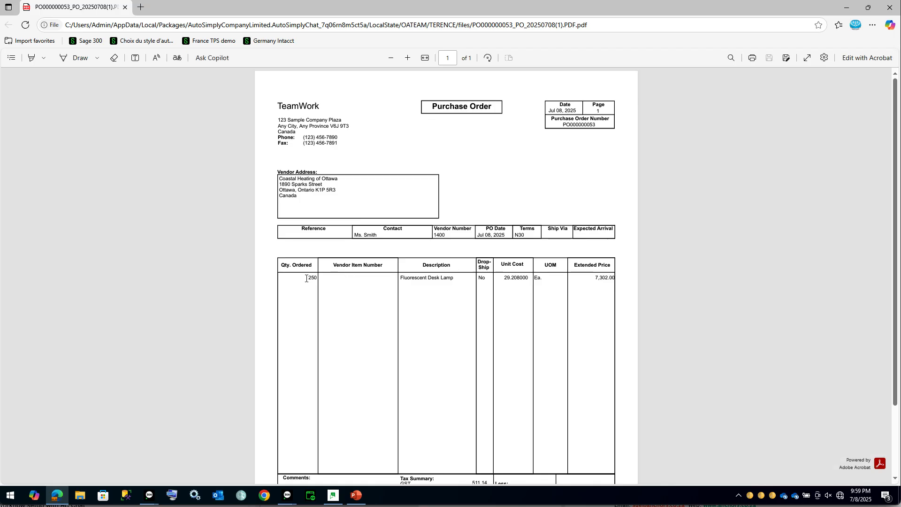
left_click(890, 8)
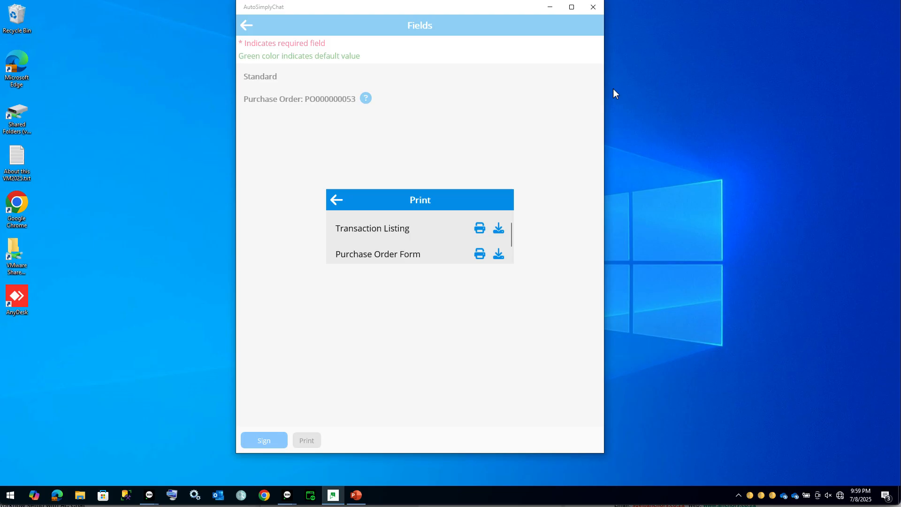
left_click(334, 199)
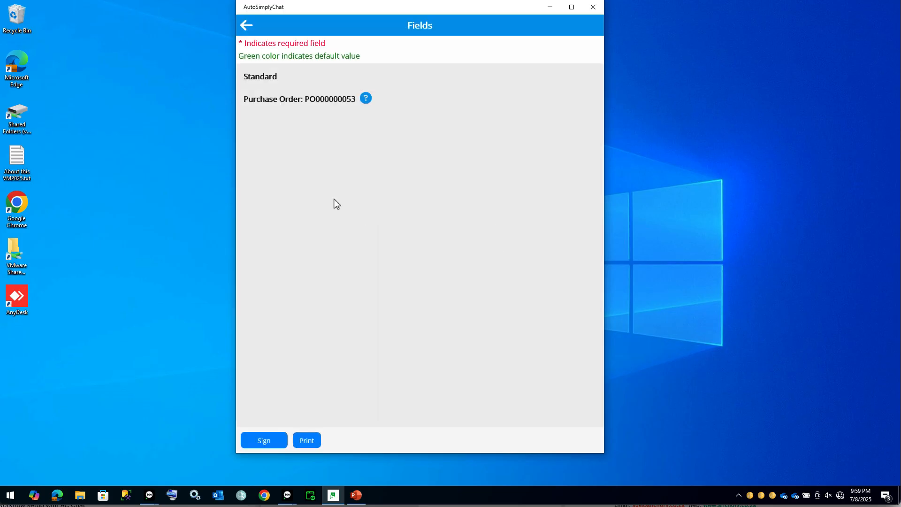
left_click(246, 26)
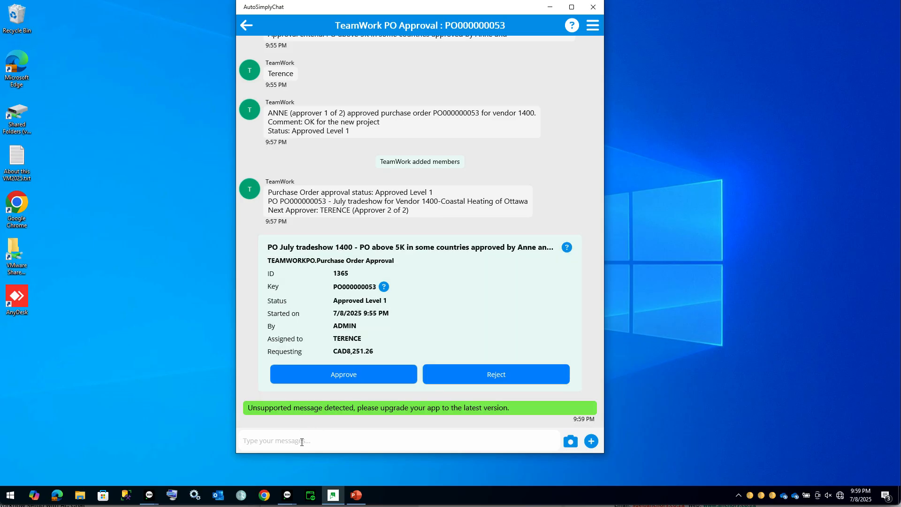
Send the chat message "OK, good pricing for this quality" and approve the July tradeshow order with the comment "OK"
type("OK, good pricing for this quality")
key("Return")
left_click(305, 343)
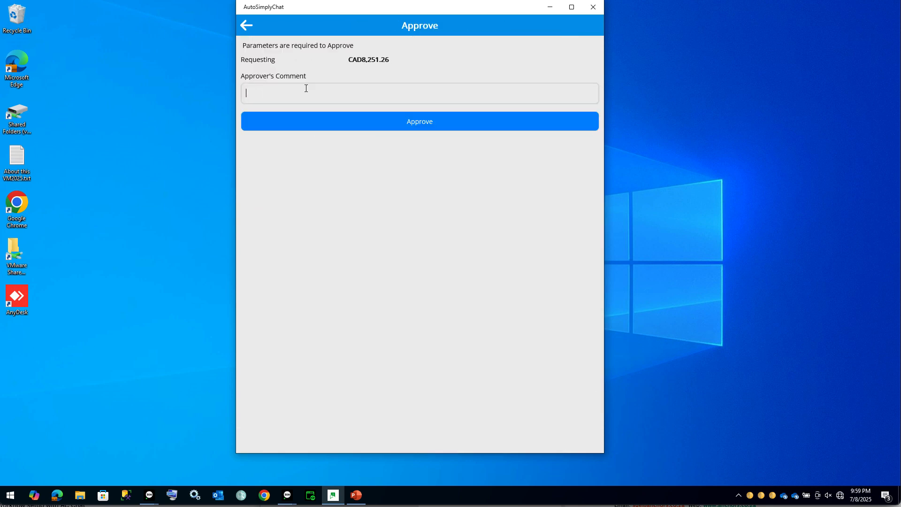
type("OK")
left_click(409, 122)
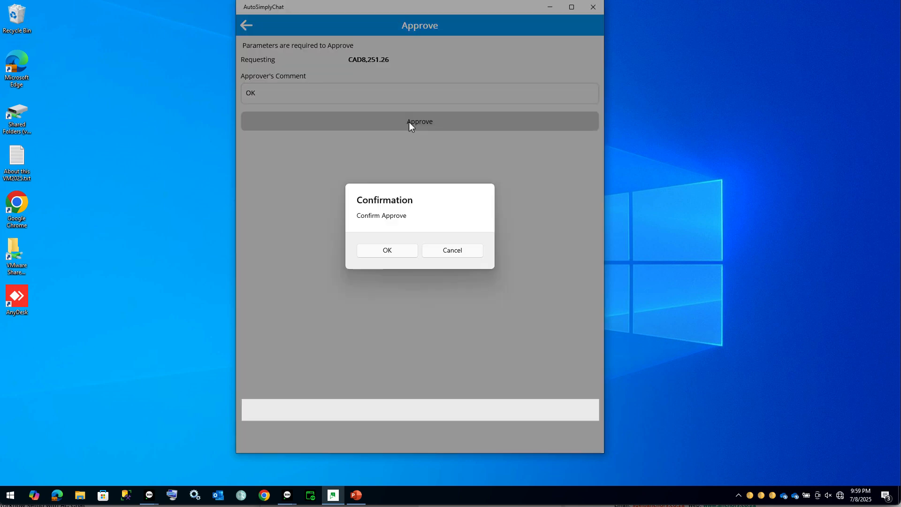
left_click(380, 253)
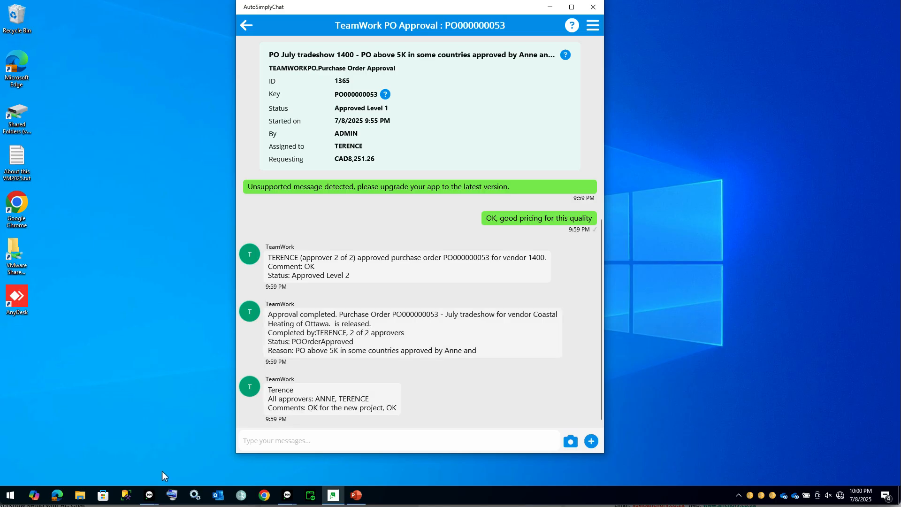
Switch to the administrator's Sage 300 session and display the Webinar order in Purchase Order Entry
left_click(148, 495)
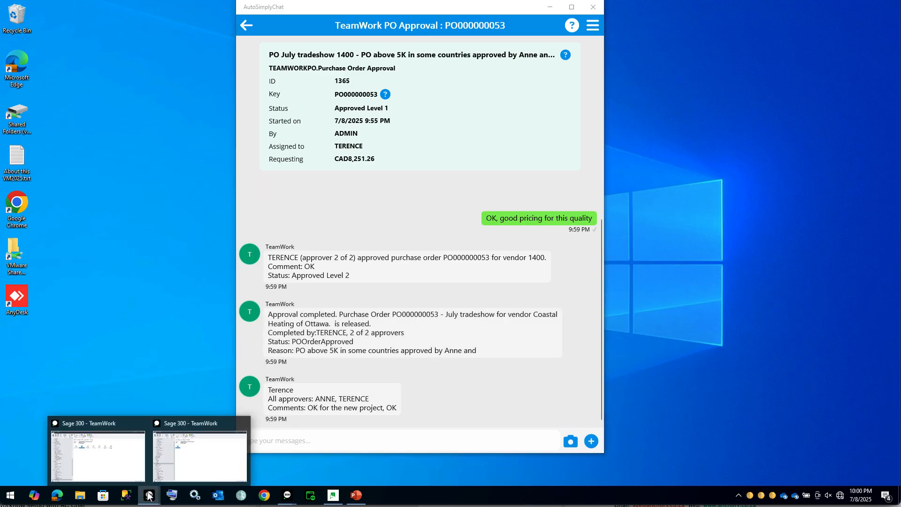
left_click(116, 468)
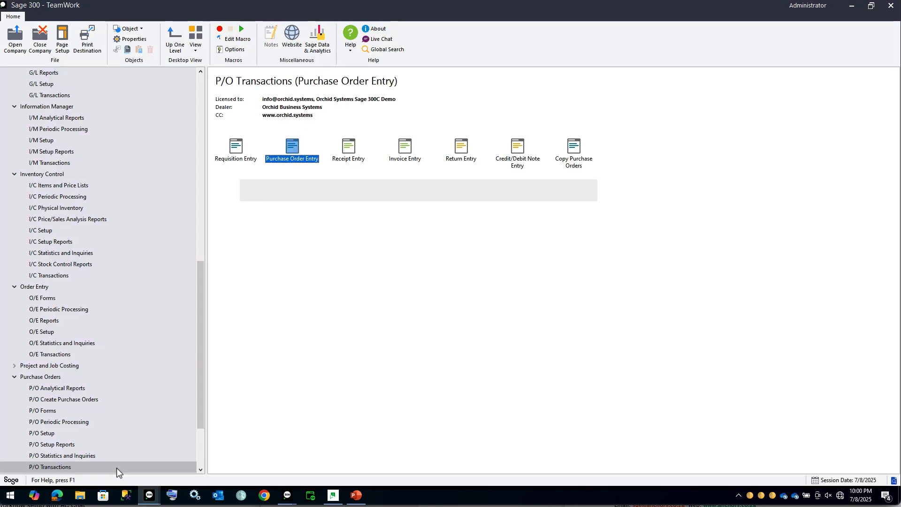
double_click(292, 148)
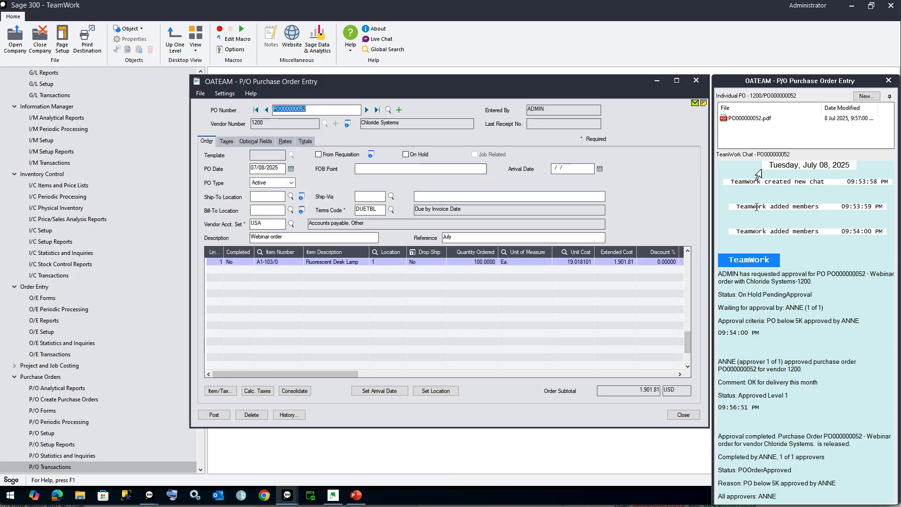
Check the PDF attached to the Webinar order, close it, and display the July tradeshow purchase order
double_click(740, 119)
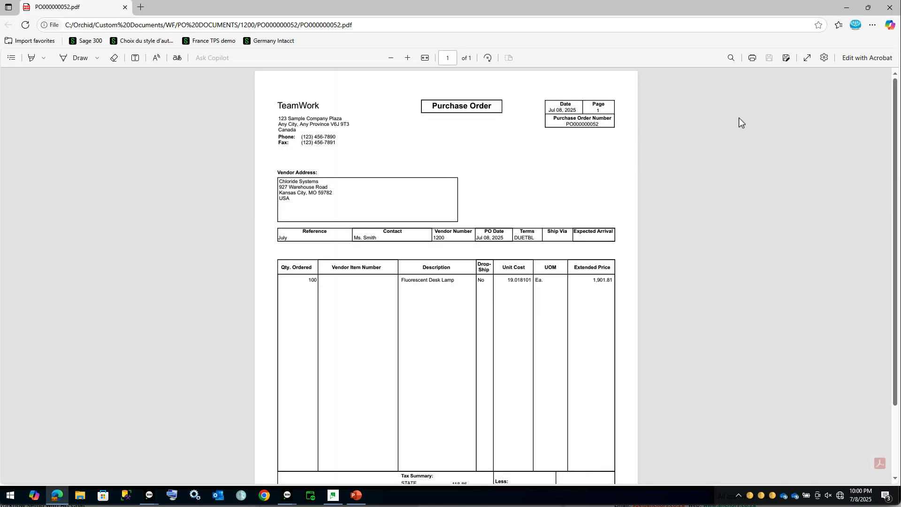
left_click(889, 9)
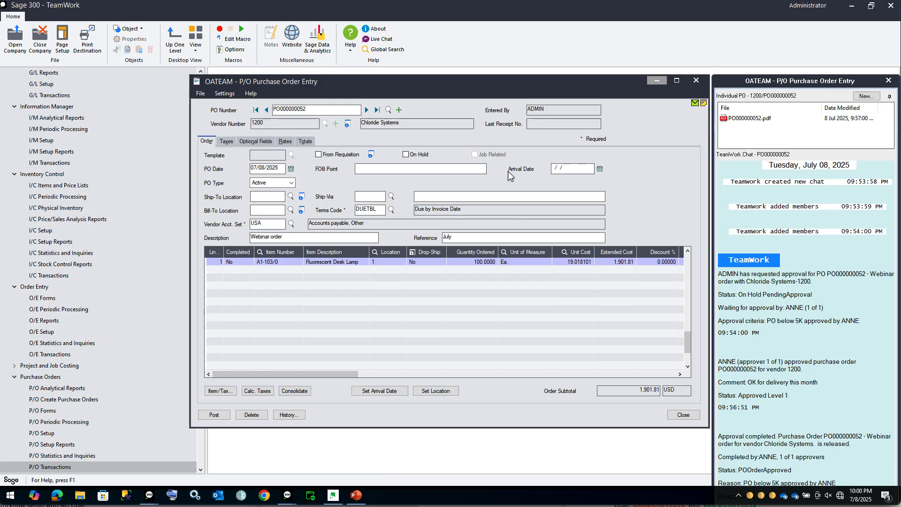
left_click(366, 110)
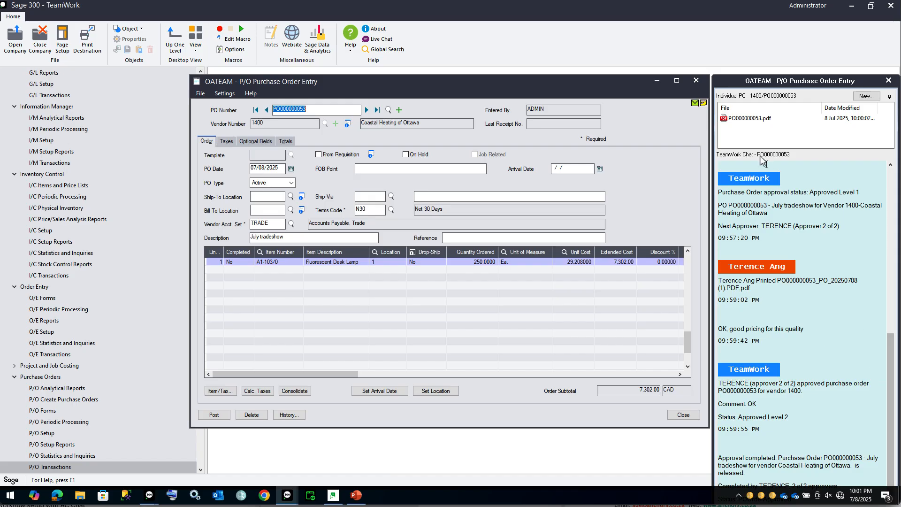
Open the Extender Workflow Detail Log and examine the entries for the Webinar and July tradeshow purchase orders
mouse_move(749, 124)
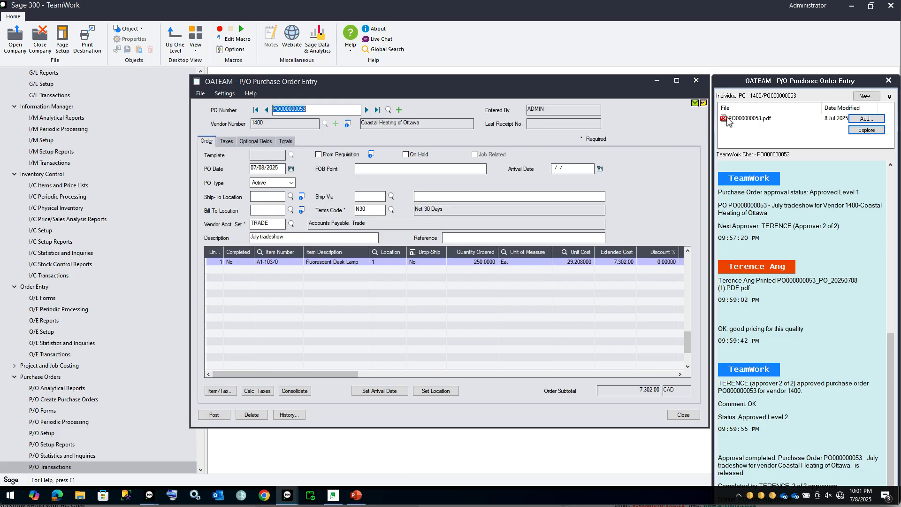
left_click_drag(592, 88, 587, 75)
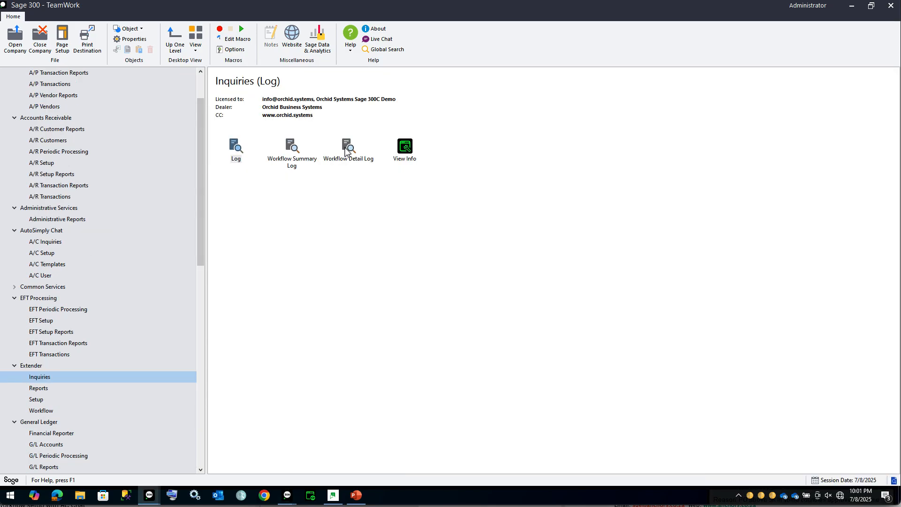
double_click(346, 150)
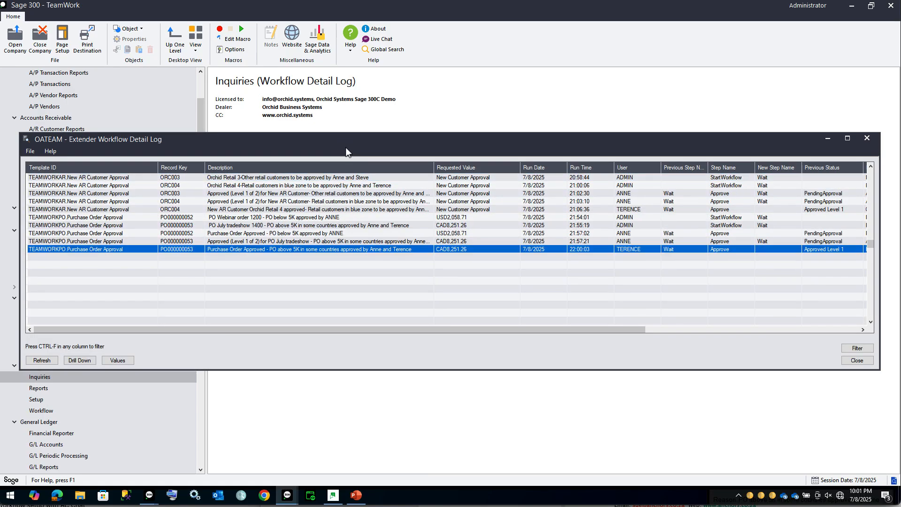
left_click(185, 219)
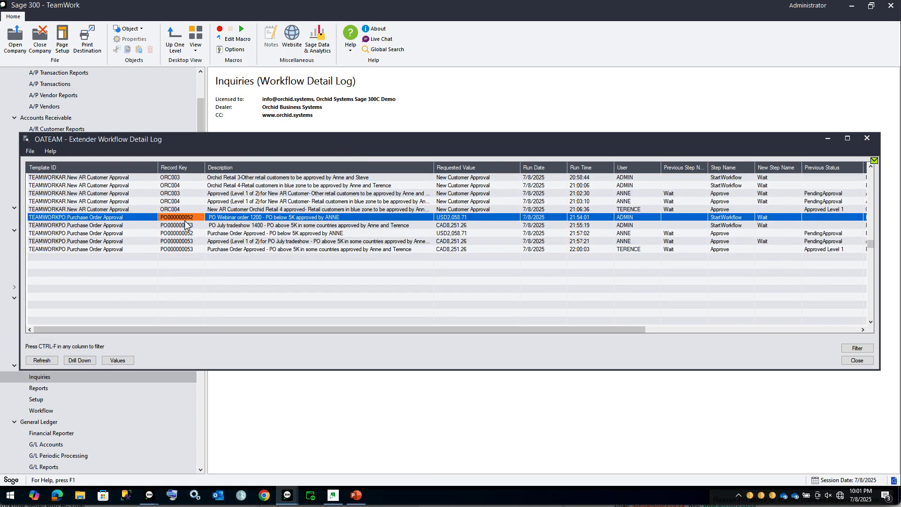
left_click(190, 242)
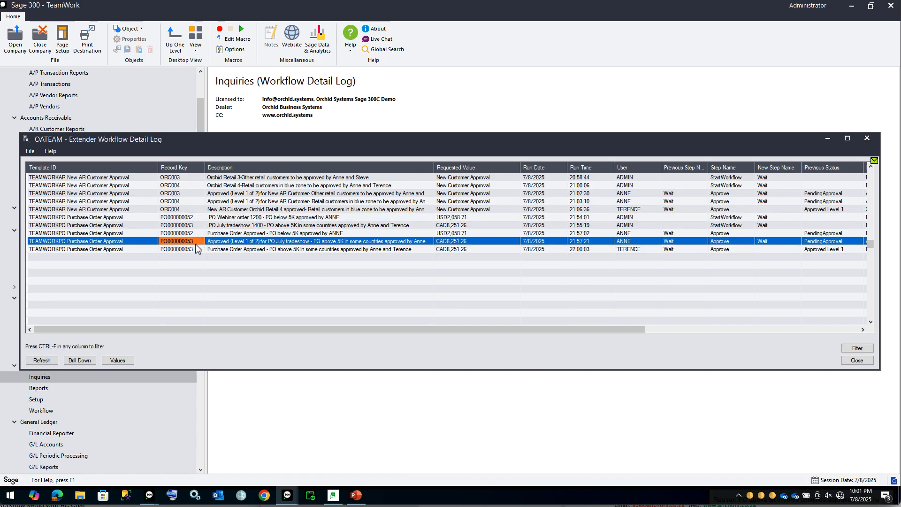
left_click(626, 234)
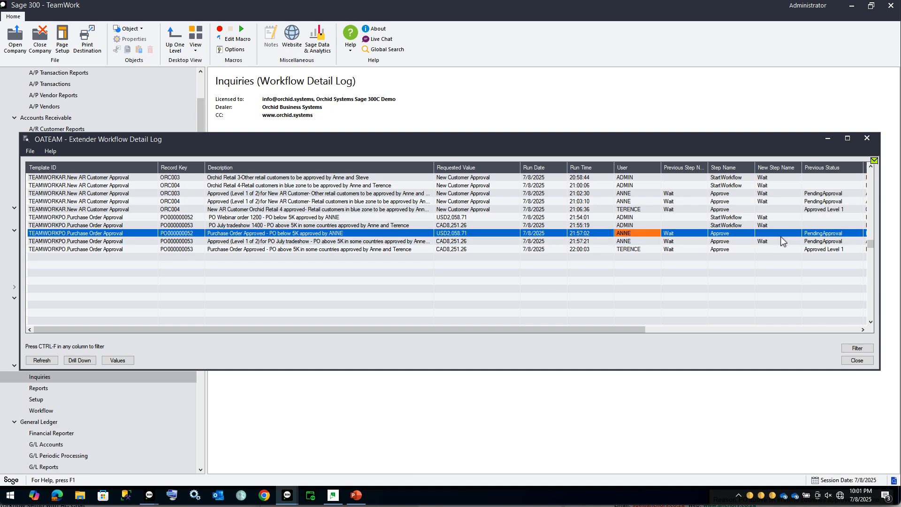
Maximize the Workflow Detail Log and check the New Status of each July tradeshow approval level
left_click(848, 138)
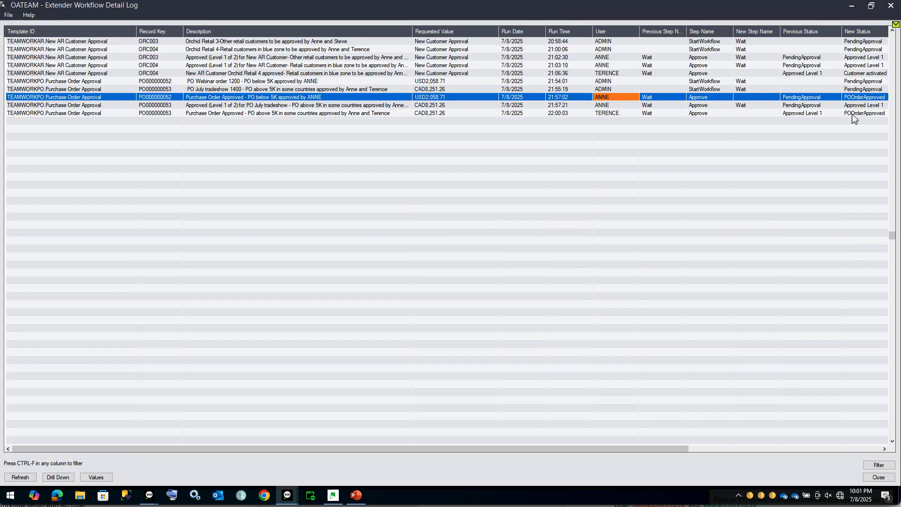
left_click(591, 106)
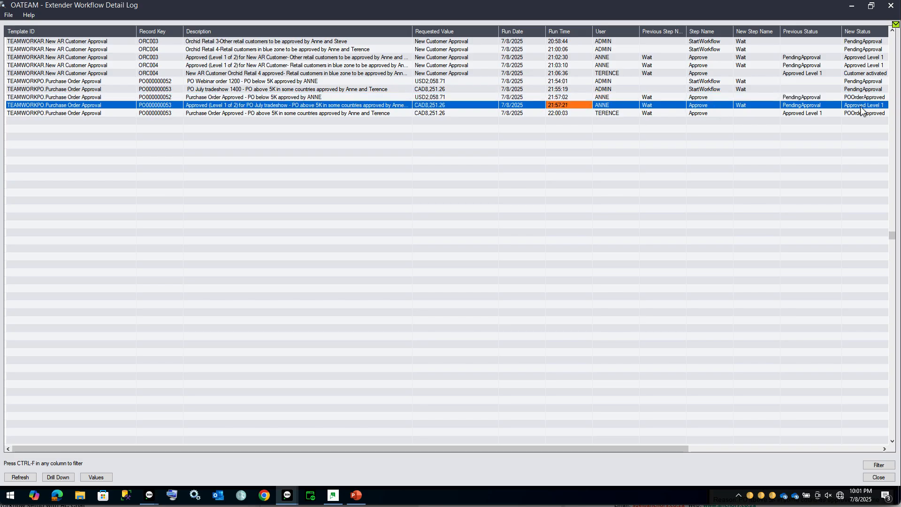
left_click(605, 115)
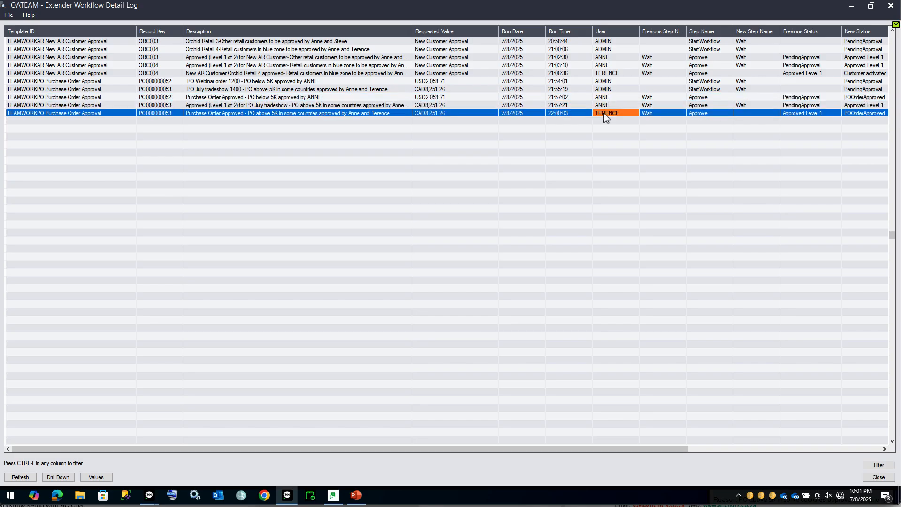
left_click(857, 118)
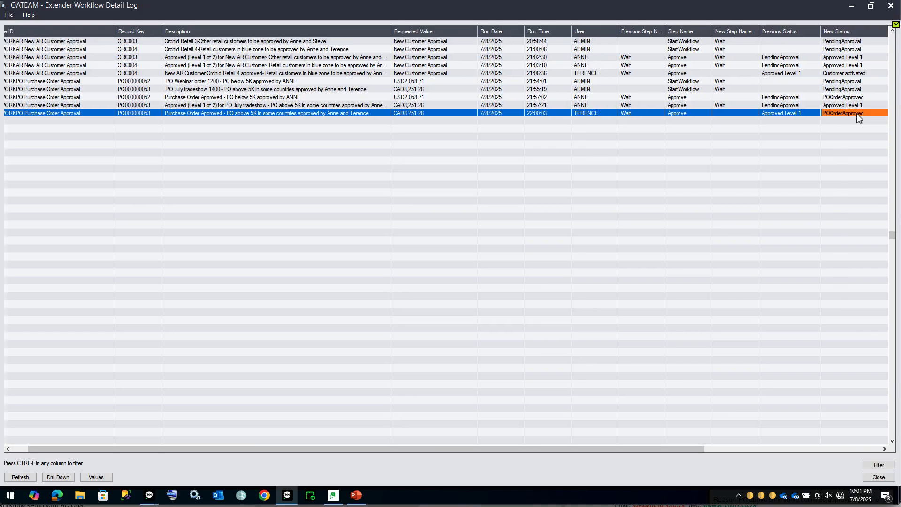
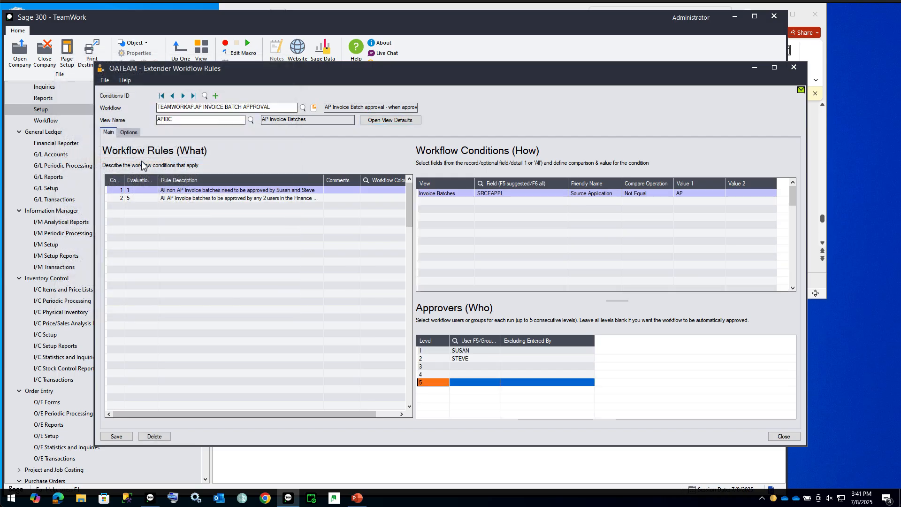
Maximize Workflow Rules, review the non-AP invoice batch rule's SRCEAPPL condition, and look through the available workflow fields without changing the selection
left_click(249, 191)
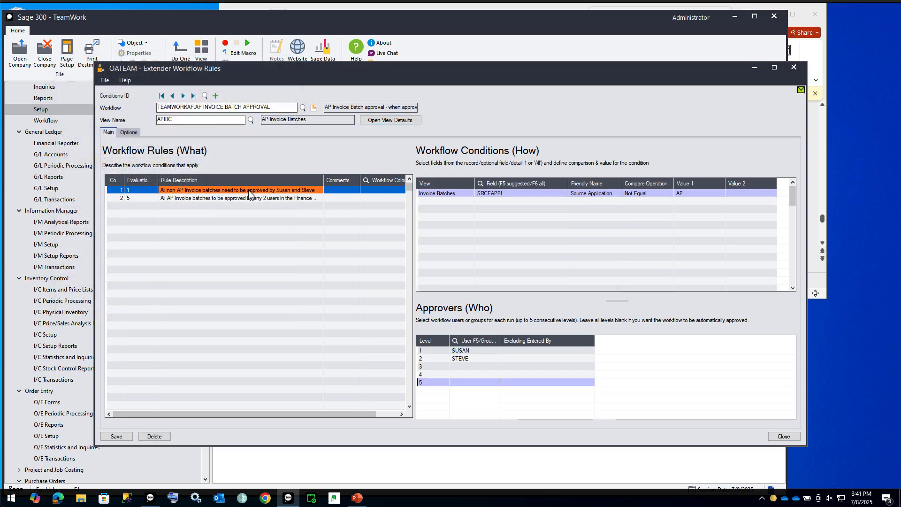
left_click(775, 67)
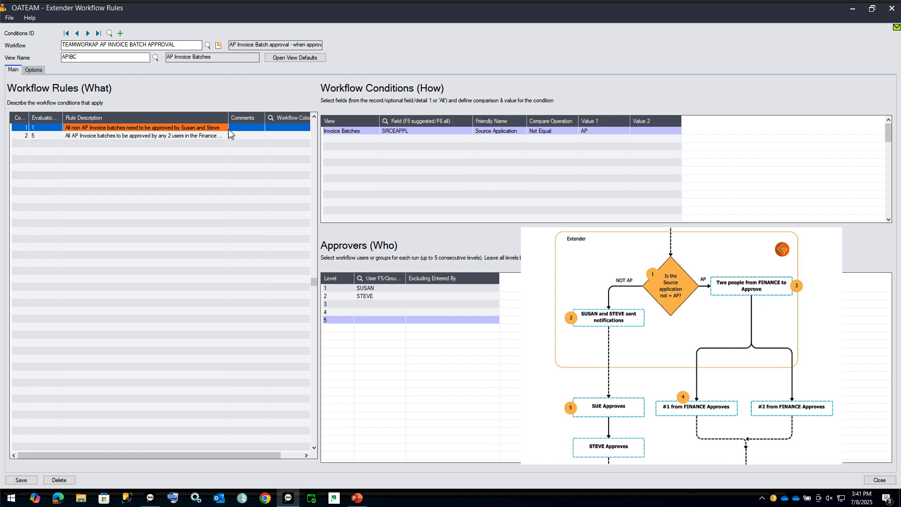
left_click(348, 134)
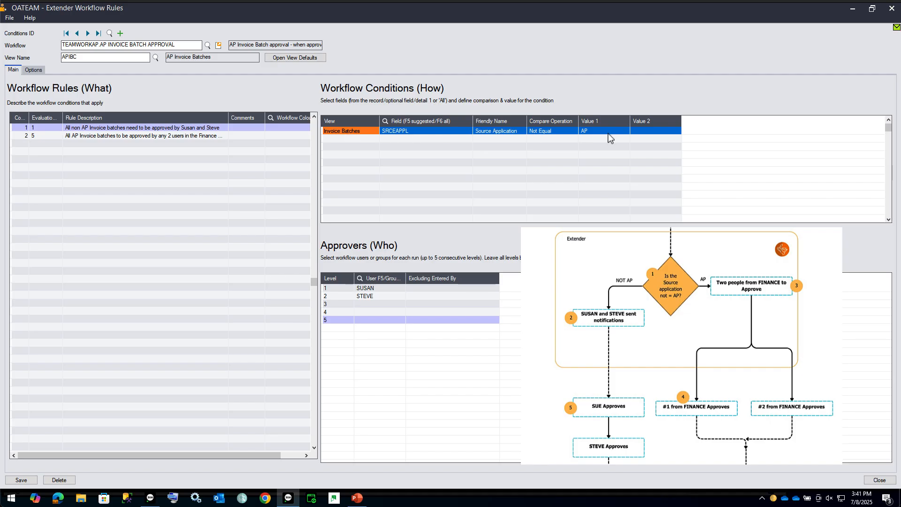
left_click(461, 134)
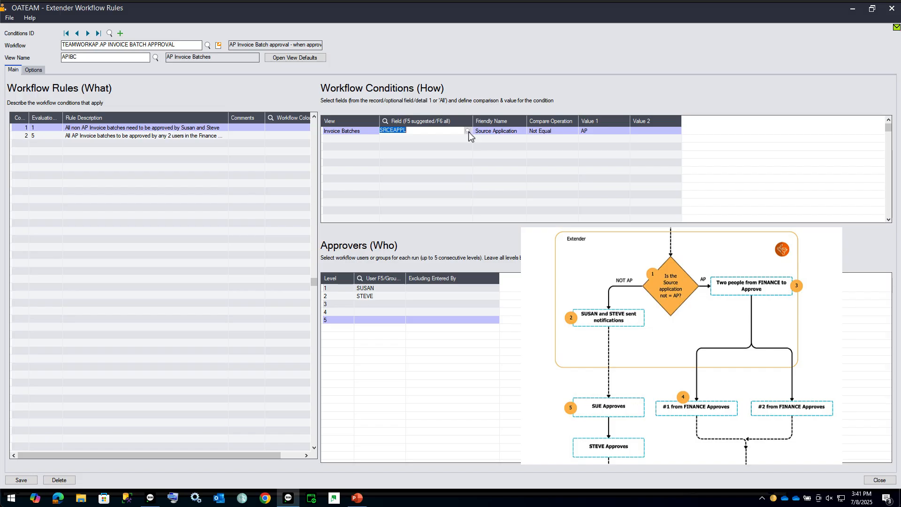
left_click(468, 131)
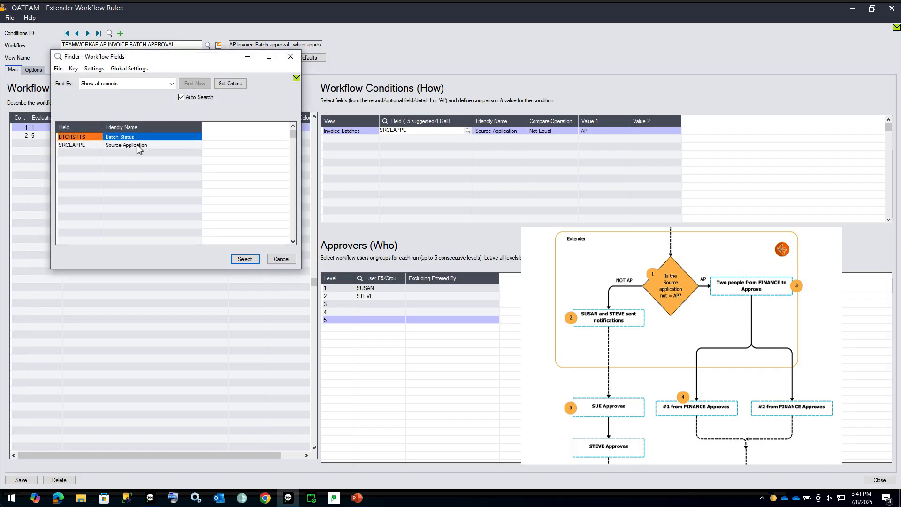
left_click(281, 259)
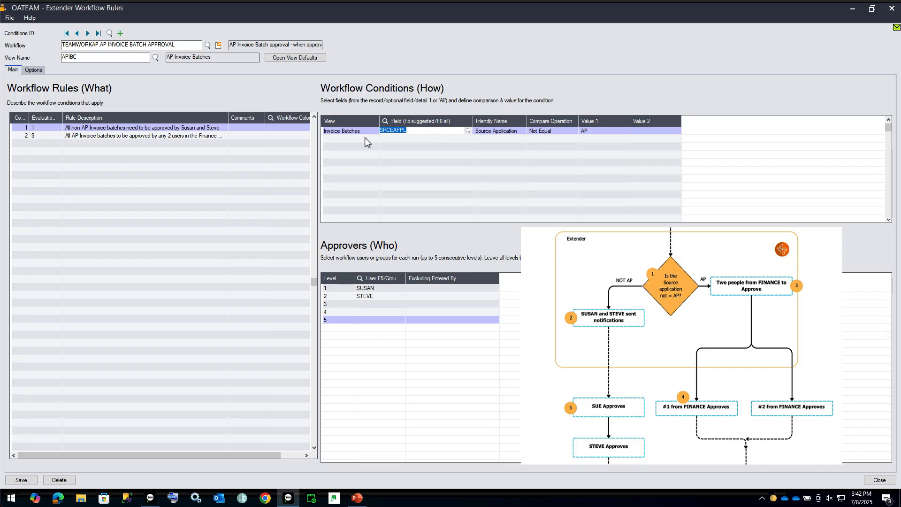
In the rule for AP invoice batches, mark Excluding Entered By with X for both FINANCE approver levels
left_click(200, 137)
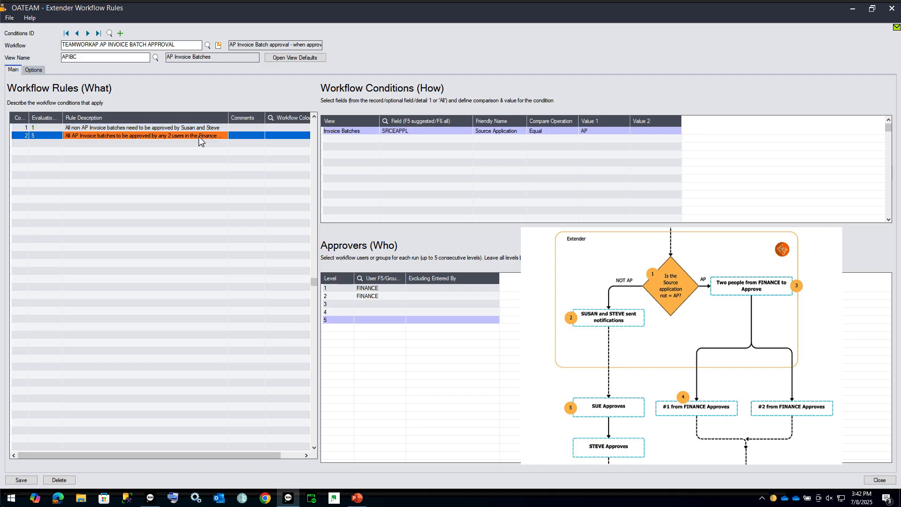
left_click(403, 133)
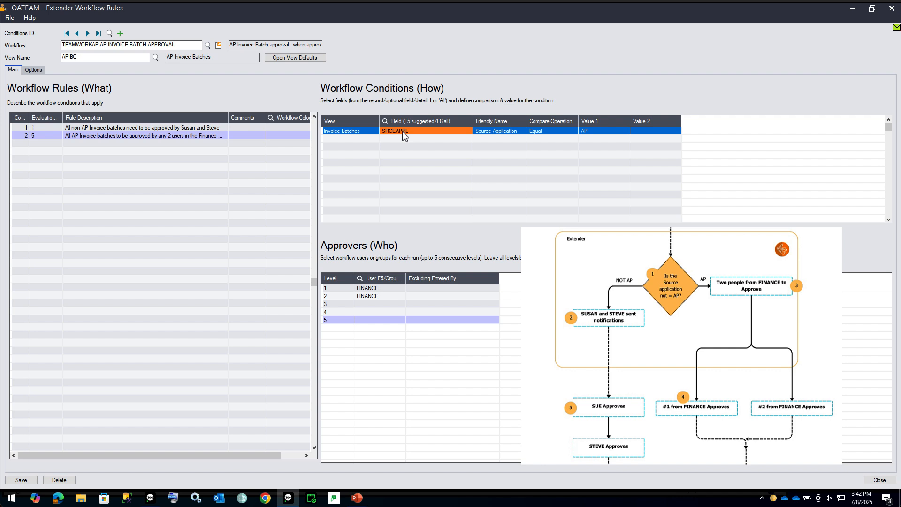
left_click(379, 292)
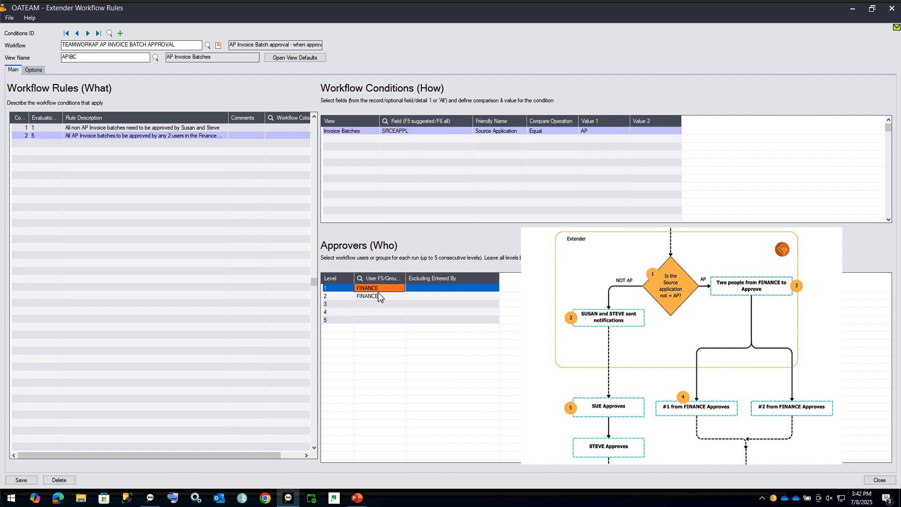
left_click(381, 297)
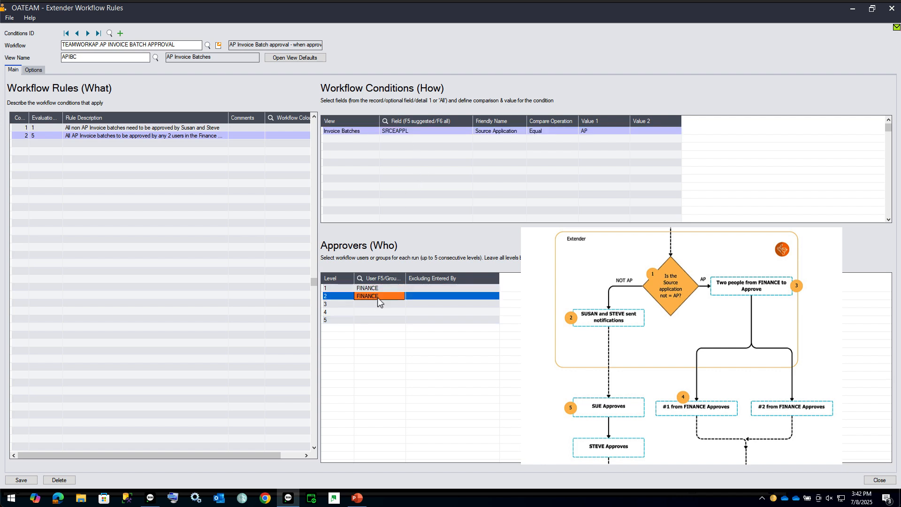
left_click(431, 296)
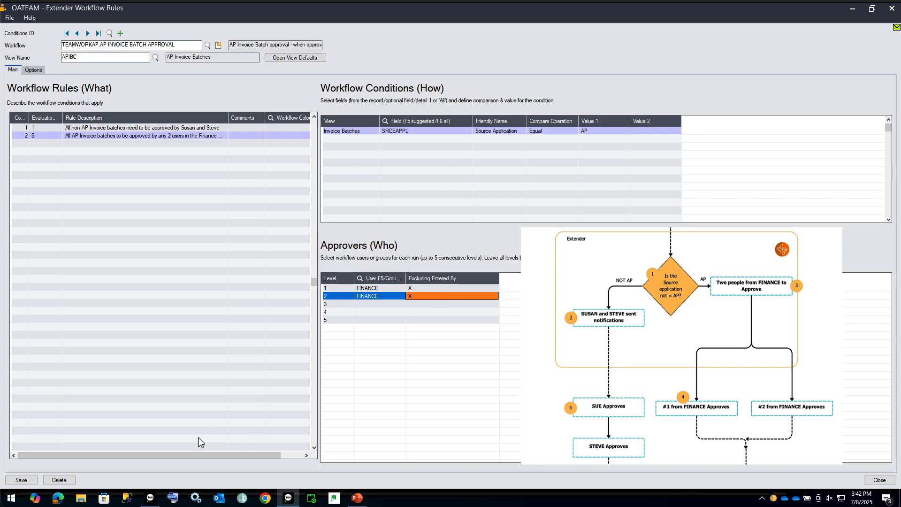
Check the AP invoice batch workflow's Auto Post option and redisplay the Finance approval rule's condition and approvers
left_click(34, 71)
left_click(106, 195)
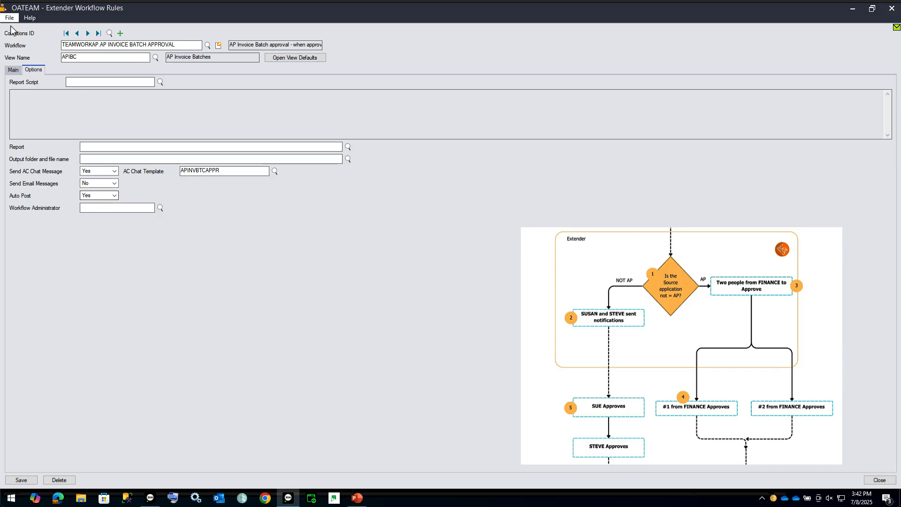
left_click(12, 70)
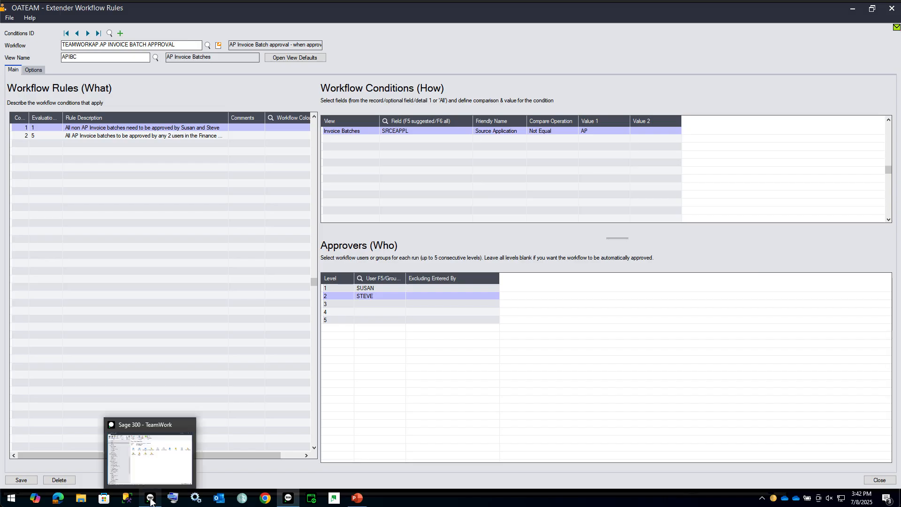
left_click(166, 139)
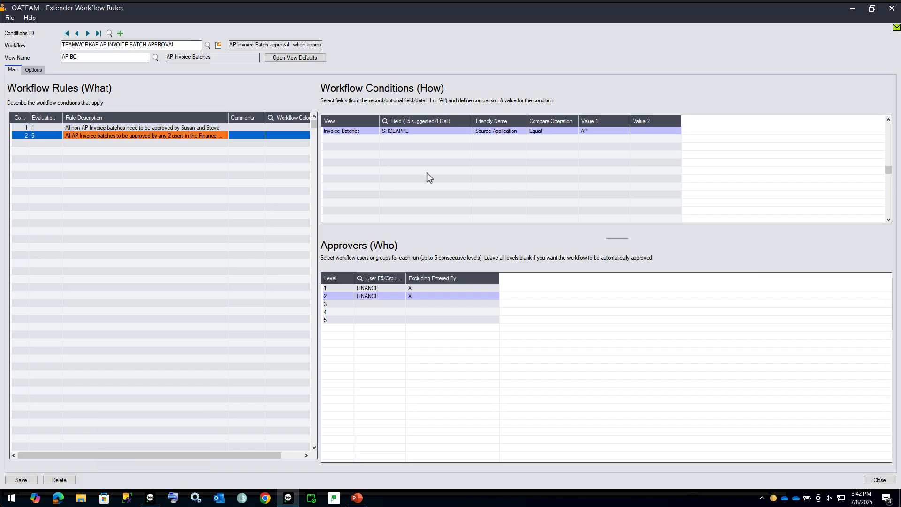
Open Extender User Groups, review the members of the FINANCE group, and close it
left_click(150, 500)
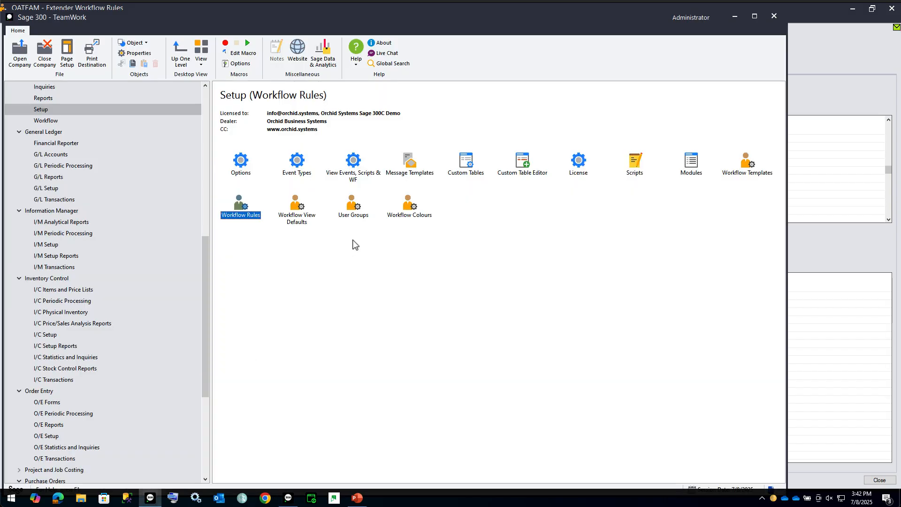
left_click(352, 206)
double_click(352, 206)
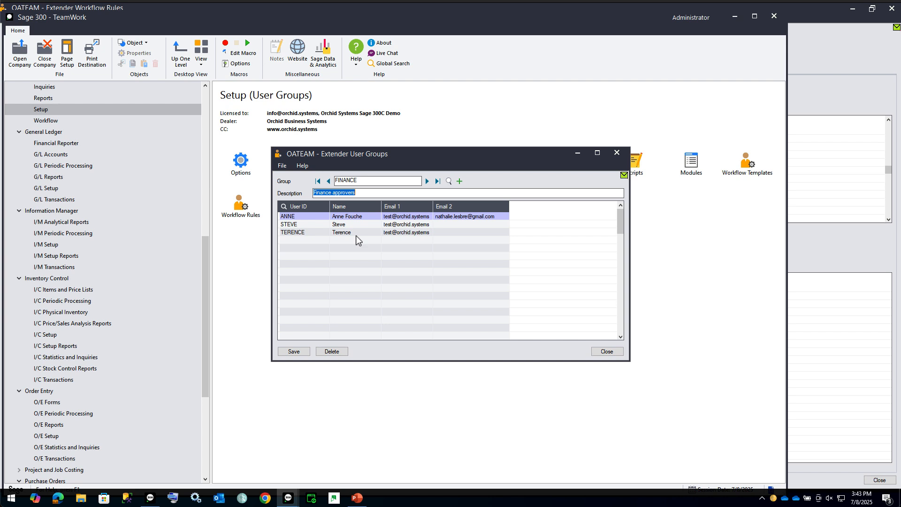
left_click(617, 155)
Switch to the first approver's Sage 300 session and review P/O Generated Batch 70 with its approval chat in an enlarged A/P Invoice Batch List
right_click(148, 502)
left_click(483, 241)
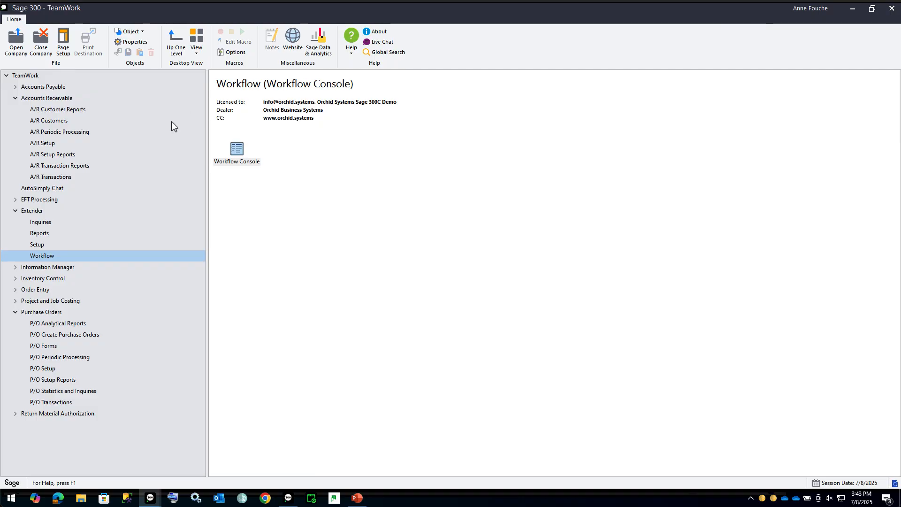
double_click(238, 155)
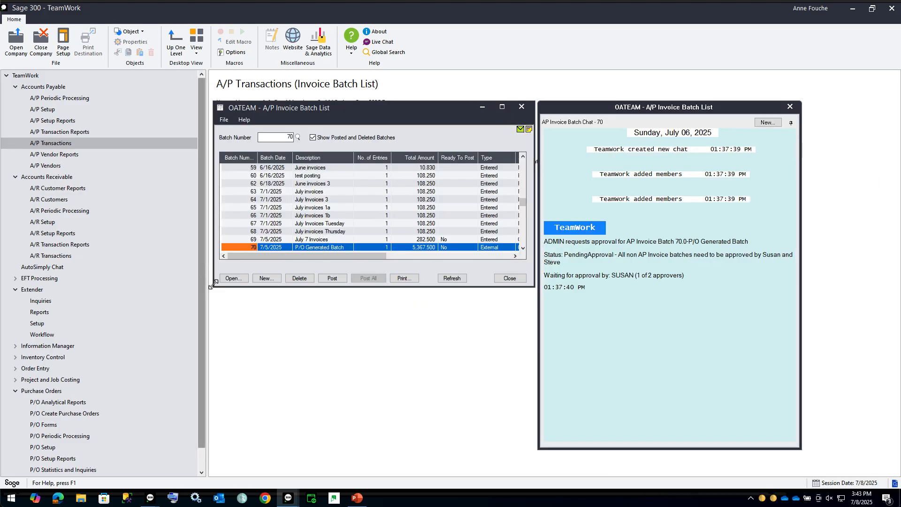
left_click_drag(212, 284, 2, 355)
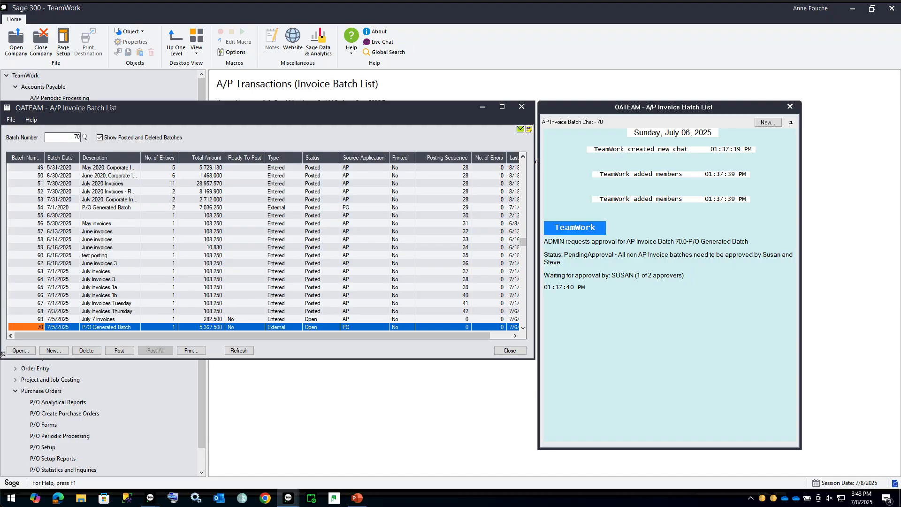
left_click(63, 327)
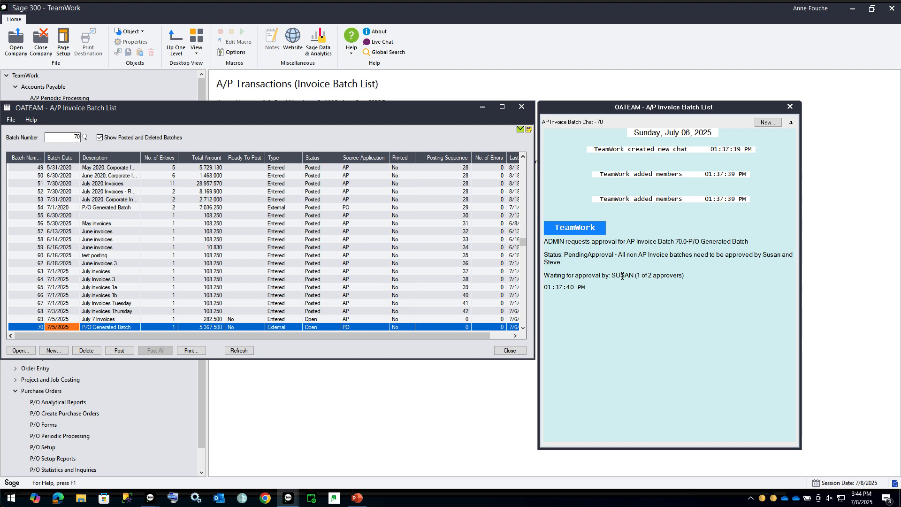
left_click_drag(438, 112, 499, 64)
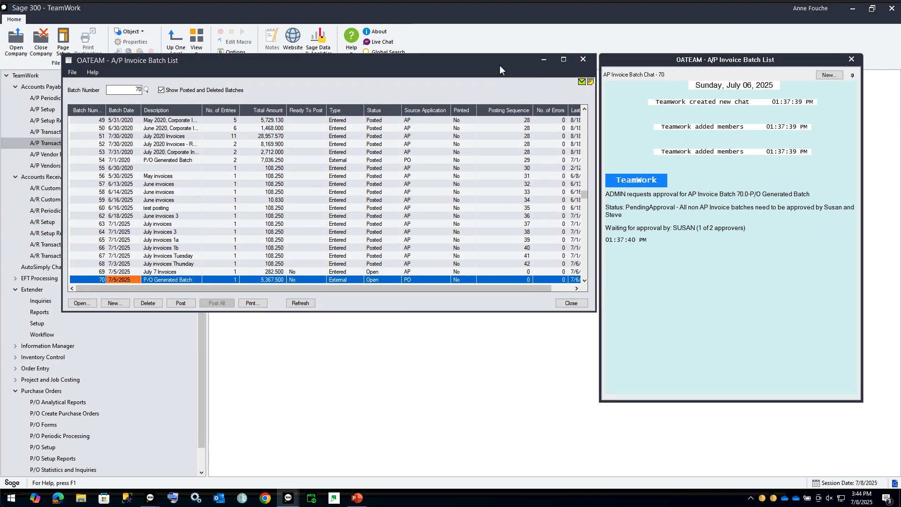
Open the July 7 Invoices batch, review its invoice entry and attached documents, and return to the batch list
left_click(265, 272)
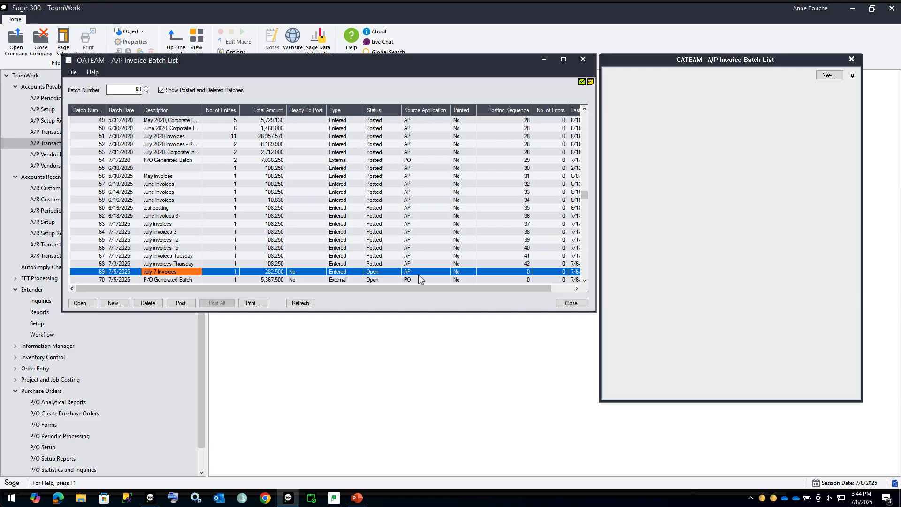
left_click(88, 305)
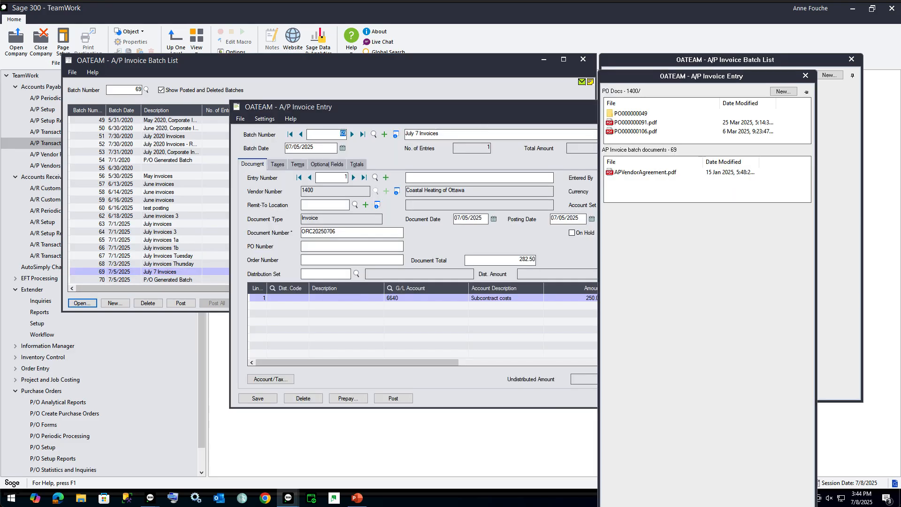
left_click_drag(478, 109, 399, 72)
key("alt+F4")
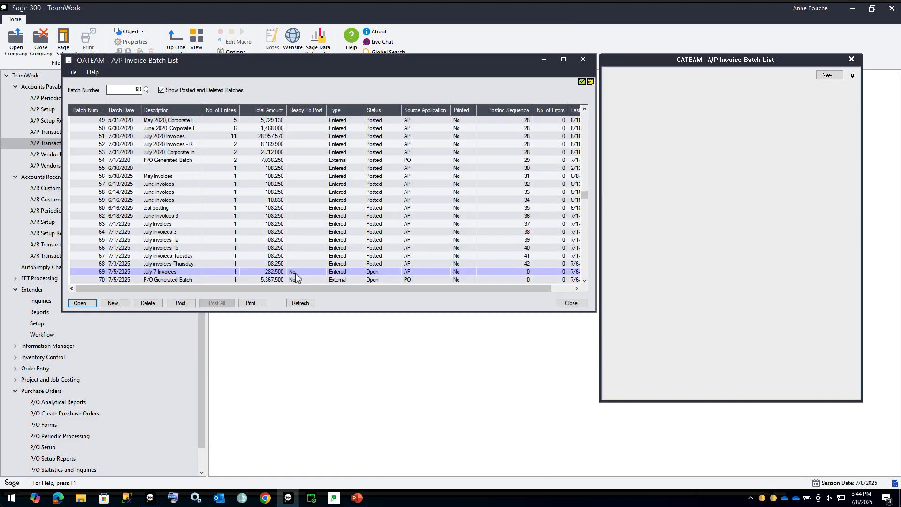
Mark the July 7 Invoices batch as Ready To Post and review its approval workflow's values in a widened Workflow Console
left_click(295, 273)
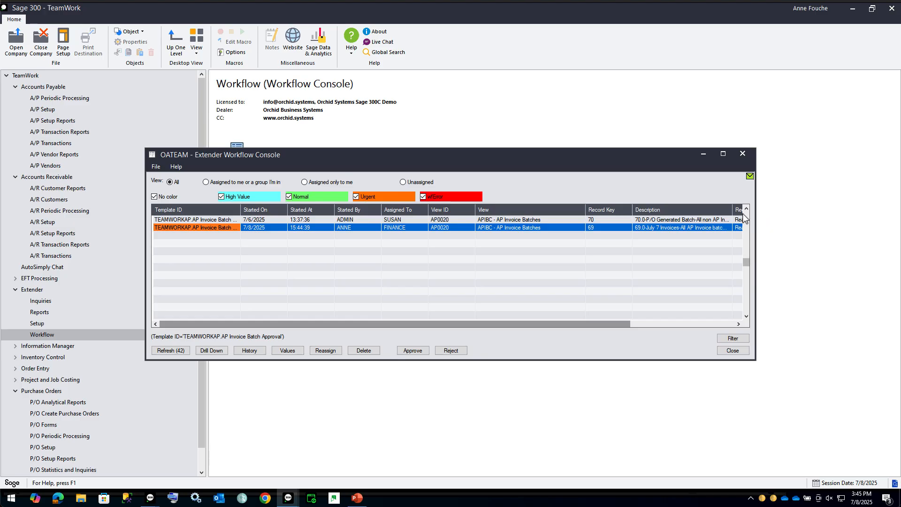
left_click_drag(733, 210, 849, 236)
left_click(288, 350)
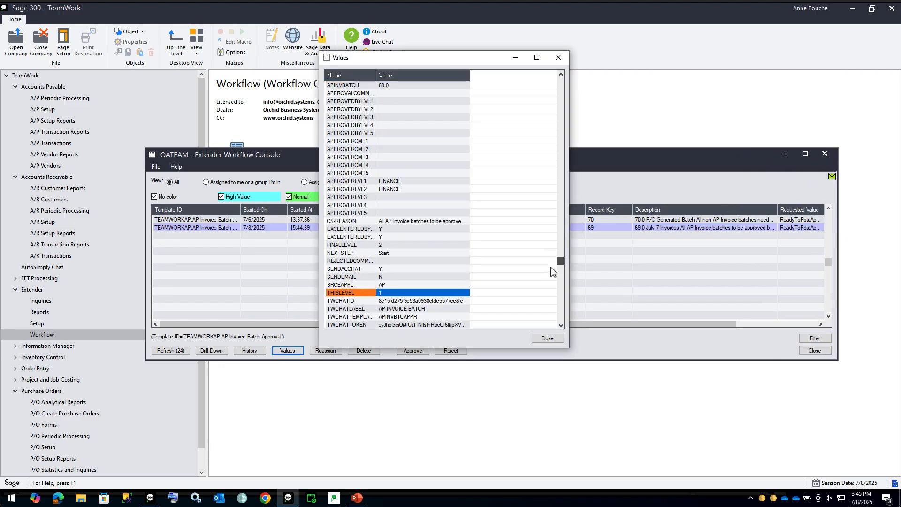
left_click(352, 272)
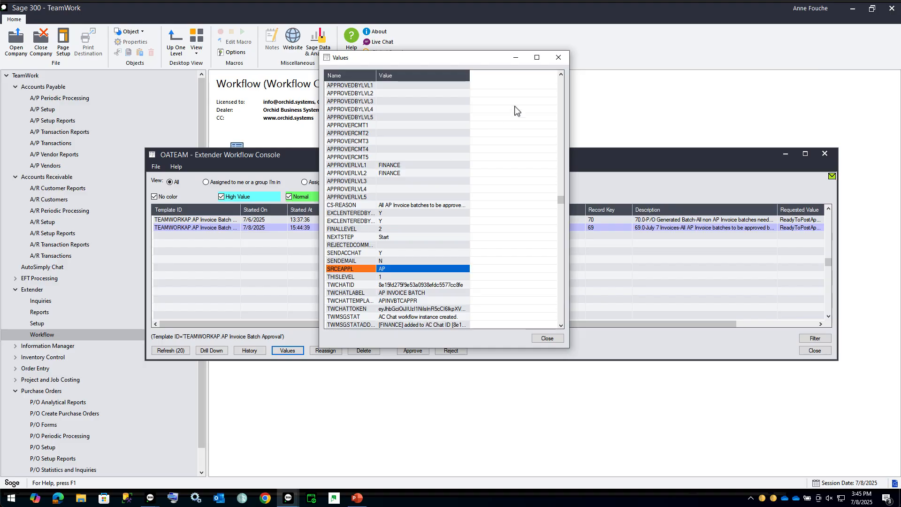
left_click(559, 57)
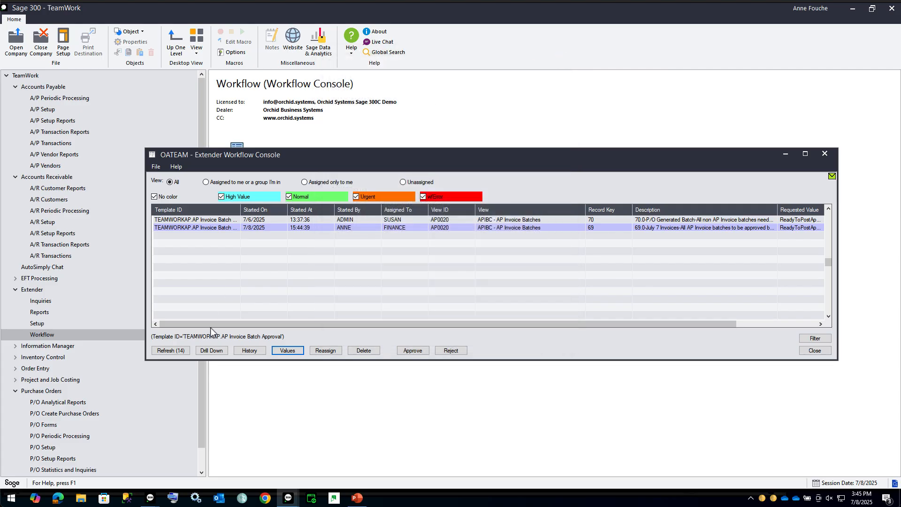
Show only workflows assigned to oneself or one's groups, try to approve batch 69's workflow as its requester, and close the console
left_click(207, 183)
left_click(209, 222)
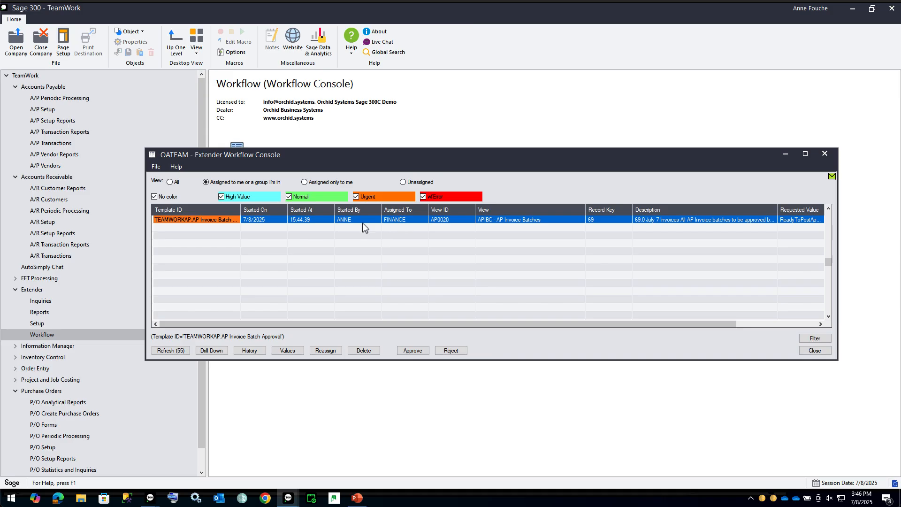
left_click(412, 351)
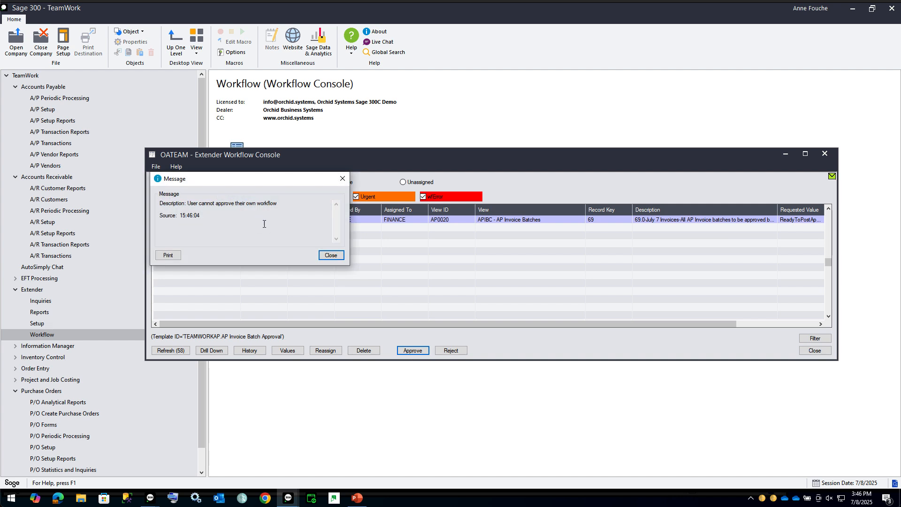
left_click(330, 256)
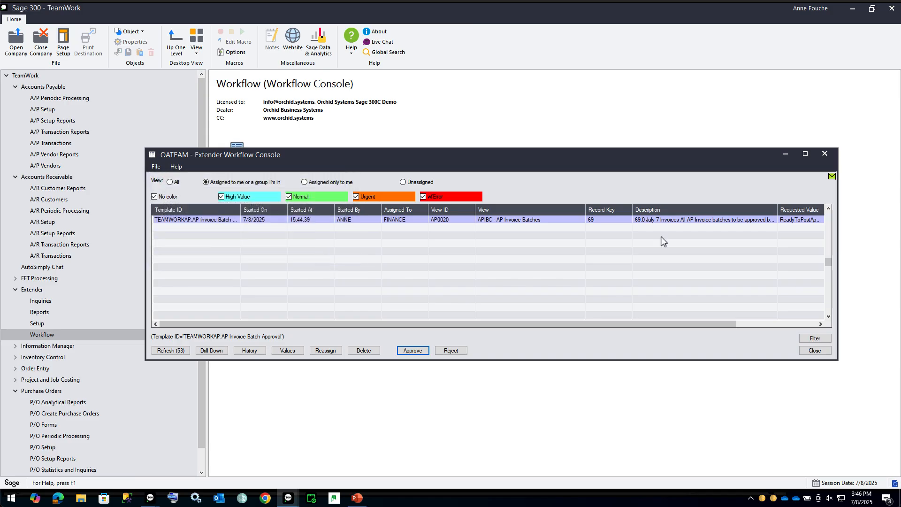
left_click(826, 155)
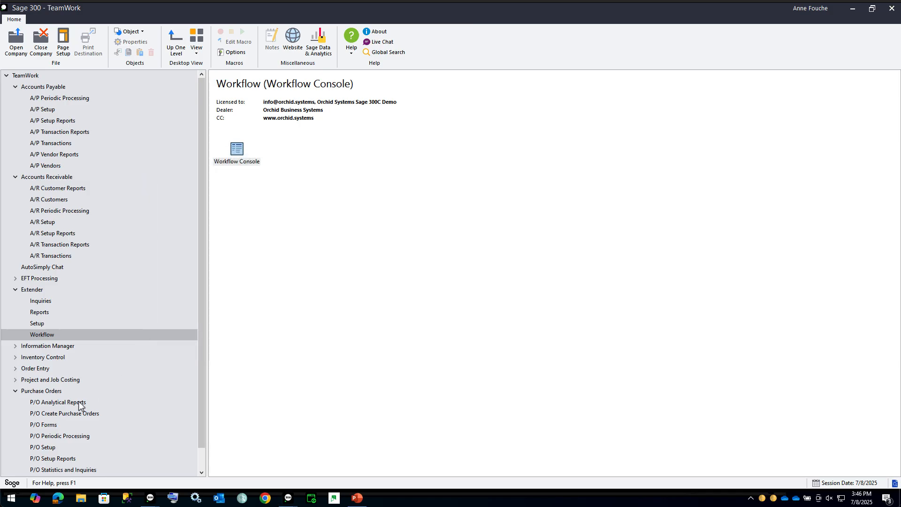
Switch to the other Sage 300 session and sign in to OATEAM (Teamwork) as another Finance approver, entering the account password
left_click(151, 497)
type("*")
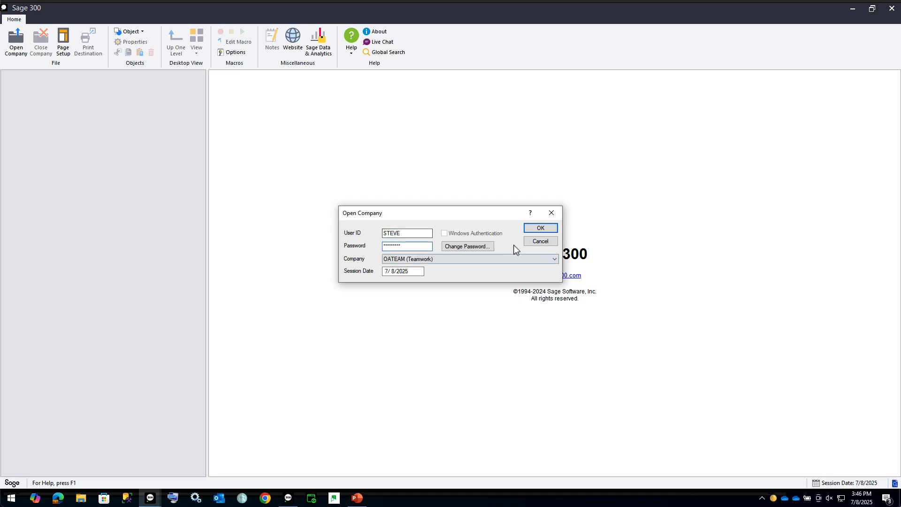
left_click(541, 227)
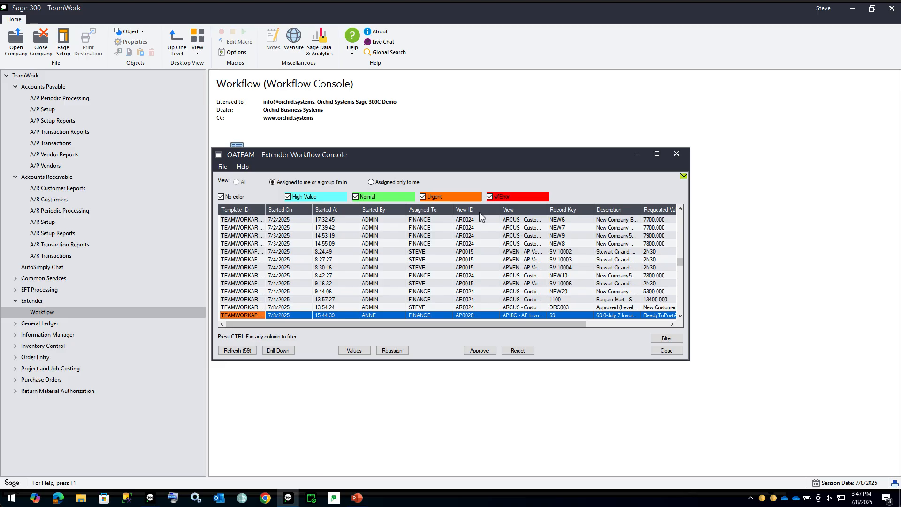
Select the AP Invoice Batch Approval workflow for record 69 and enlarge the Workflow Console with a wider Template ID column
left_click(423, 316)
left_click_drag(266, 210, 354, 212)
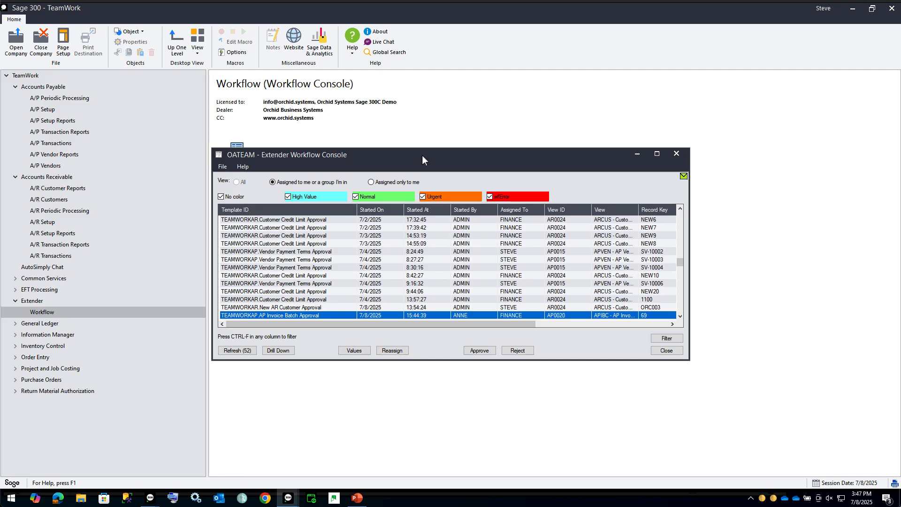
left_click_drag(421, 154, 336, 85)
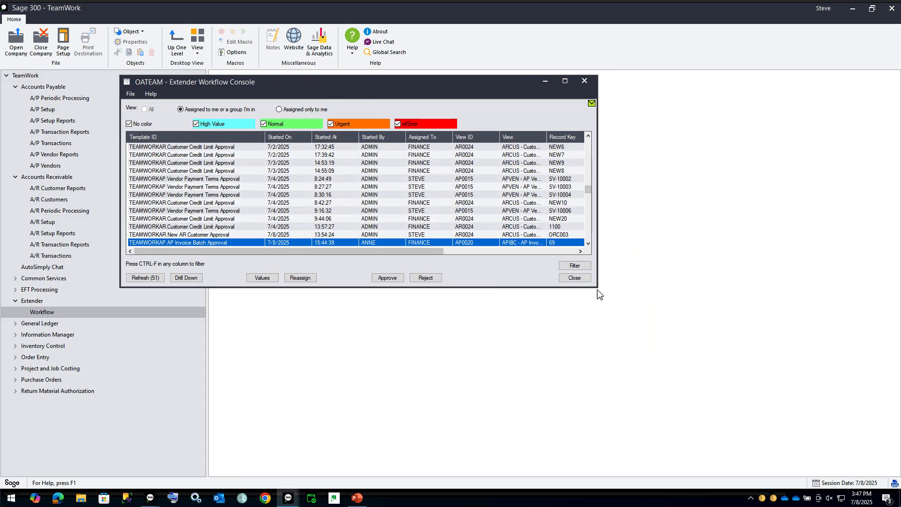
left_click_drag(597, 287, 775, 369)
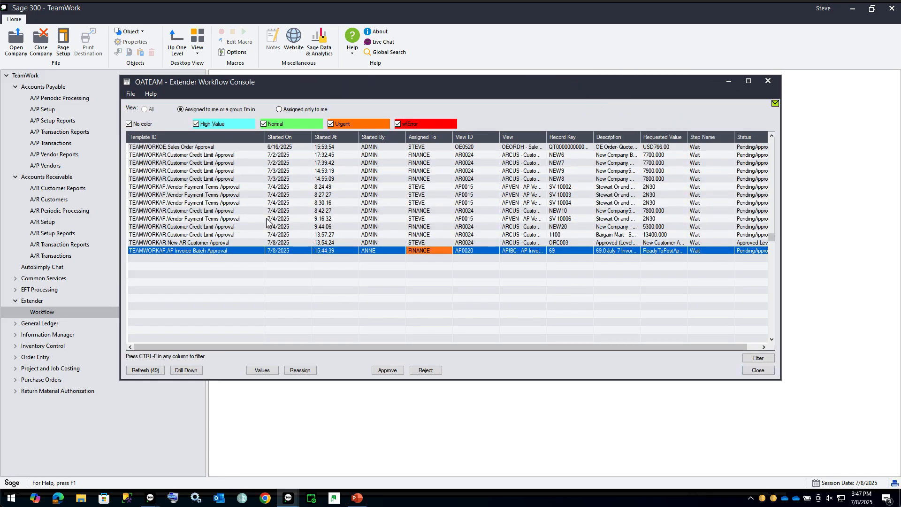
Drill down from the workflow to A/P Invoice Batch 69.0, review its invoice, documents and approval chat, and close the entry
left_click(227, 252)
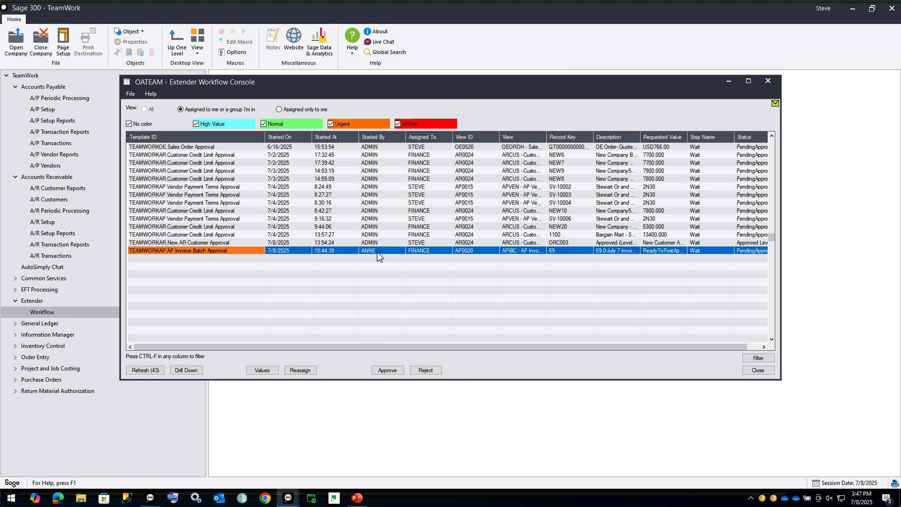
left_click(197, 371)
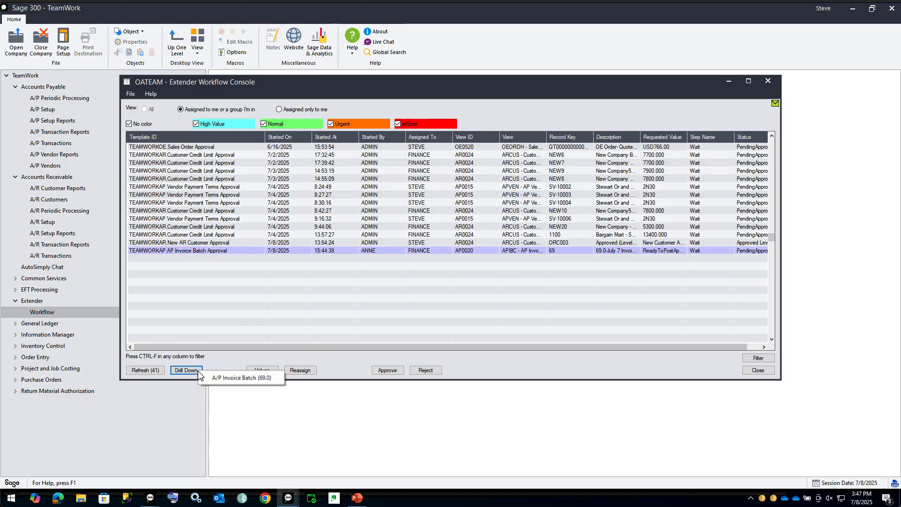
left_click(233, 378)
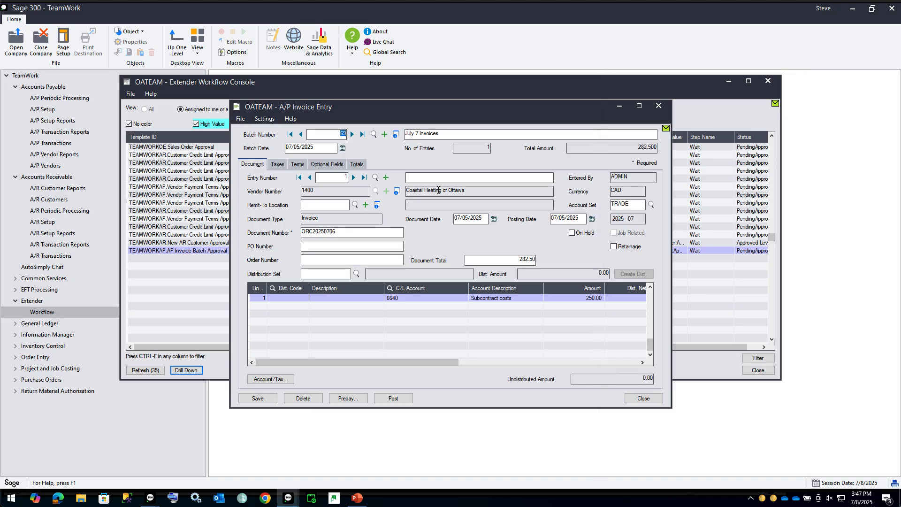
mouse_move(657, 161)
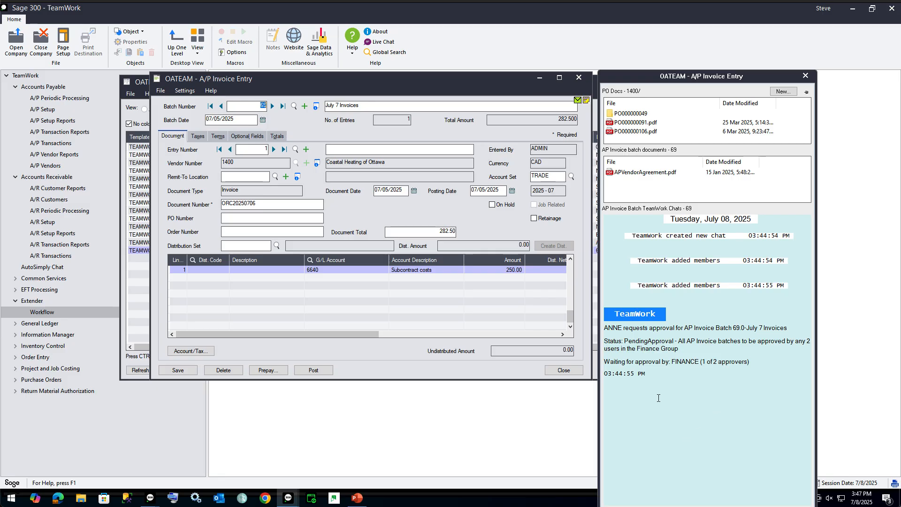
left_click(579, 78)
Approve the AP invoice batch 69 workflow with the approver's comment "OK in this period"
left_click(382, 372)
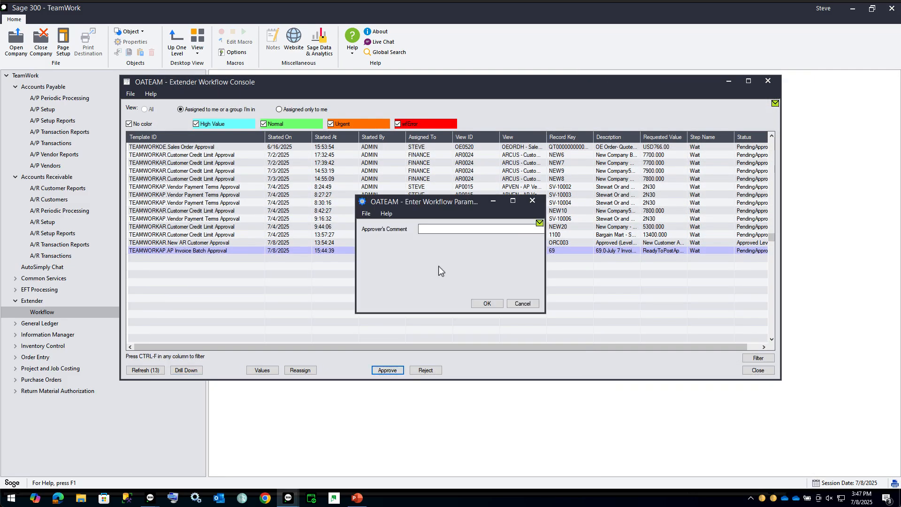
type("OK in this period")
left_click(486, 304)
Refresh the console and review the batch 69 workflow's approver and comment values in an enlarged Values window
left_click(363, 252)
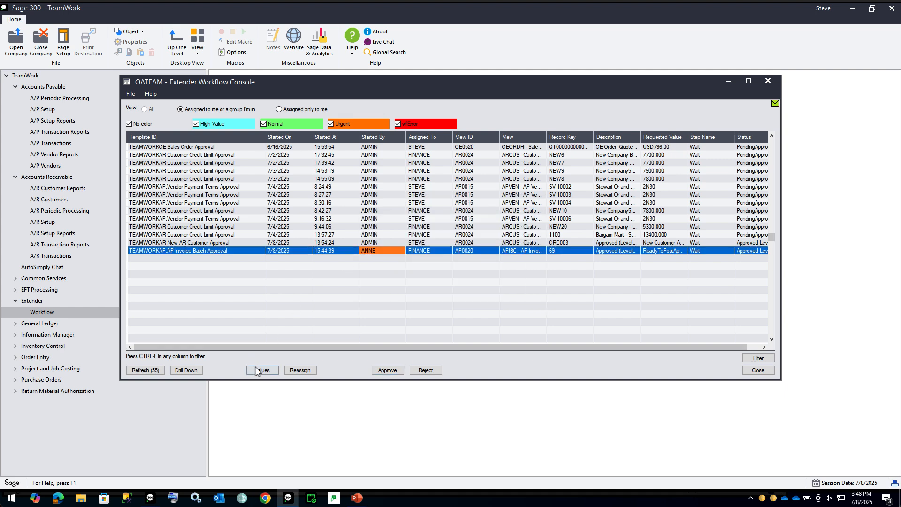
left_click(151, 371)
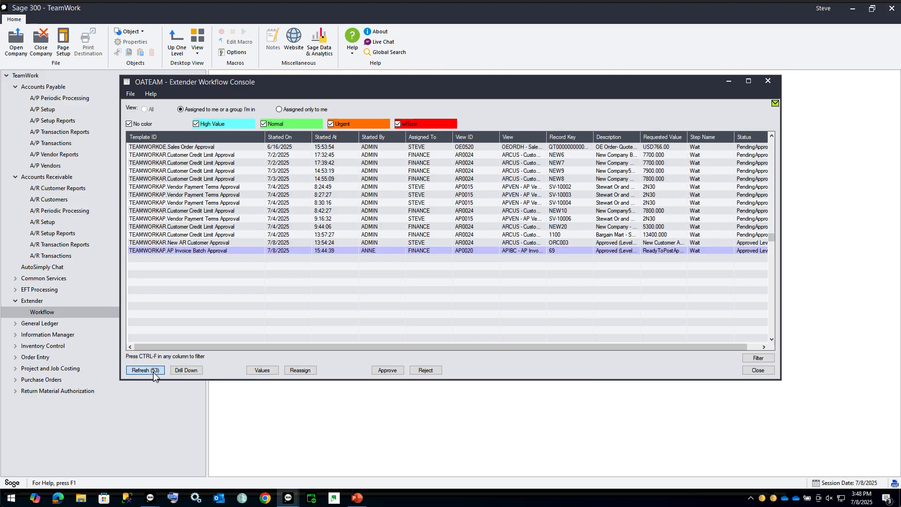
left_click(258, 371)
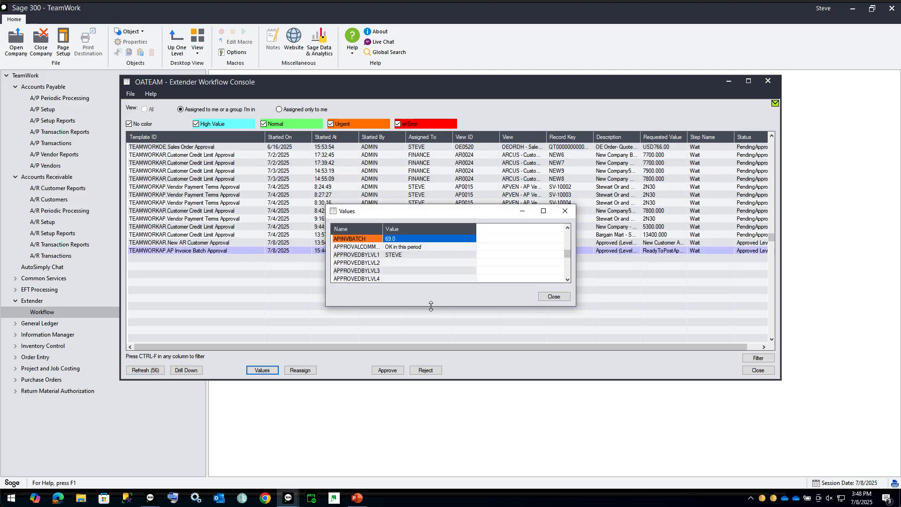
left_click_drag(431, 302, 428, 405)
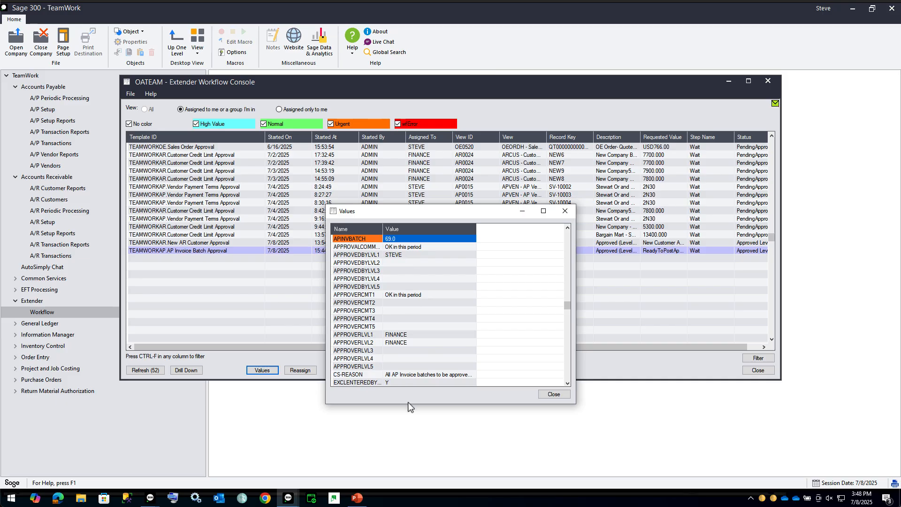
left_click_drag(409, 405, 404, 470)
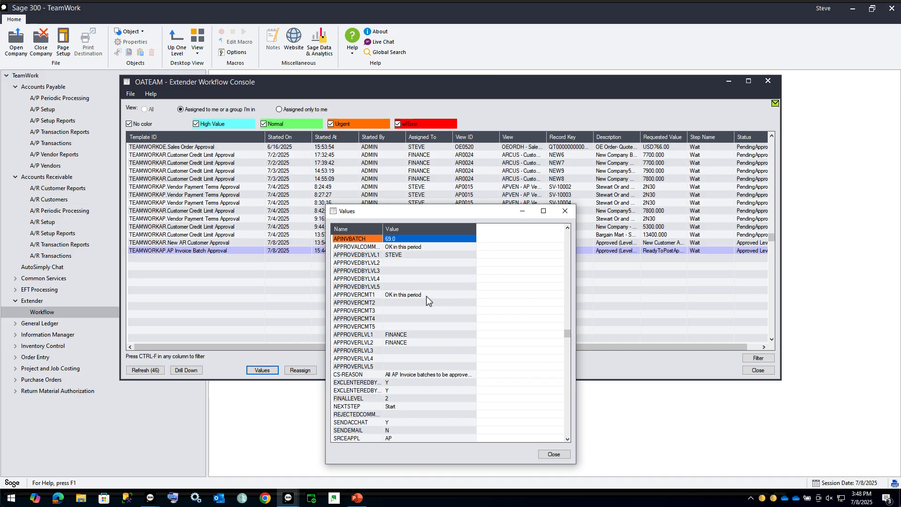
left_click(565, 211)
Try to approve the batch 69 workflow a second time as the same approver, and close the Workflow Console
left_click(387, 372)
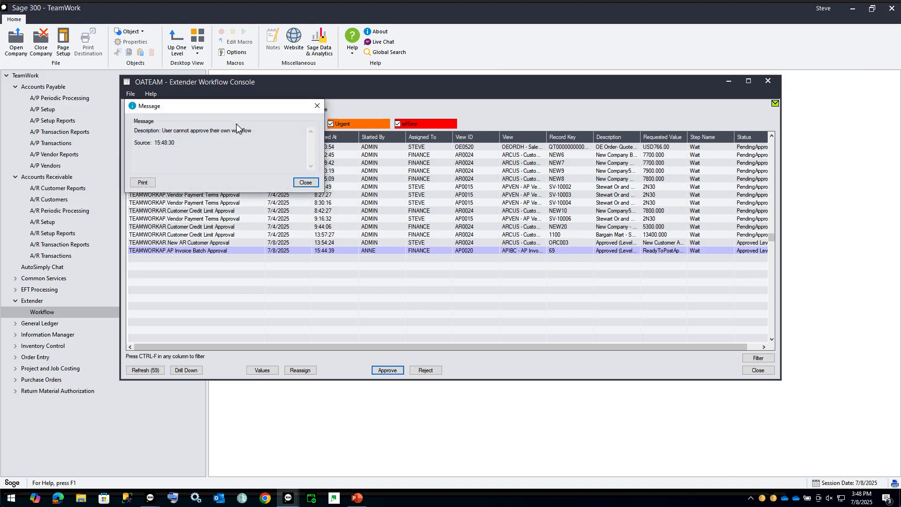
left_click(306, 182)
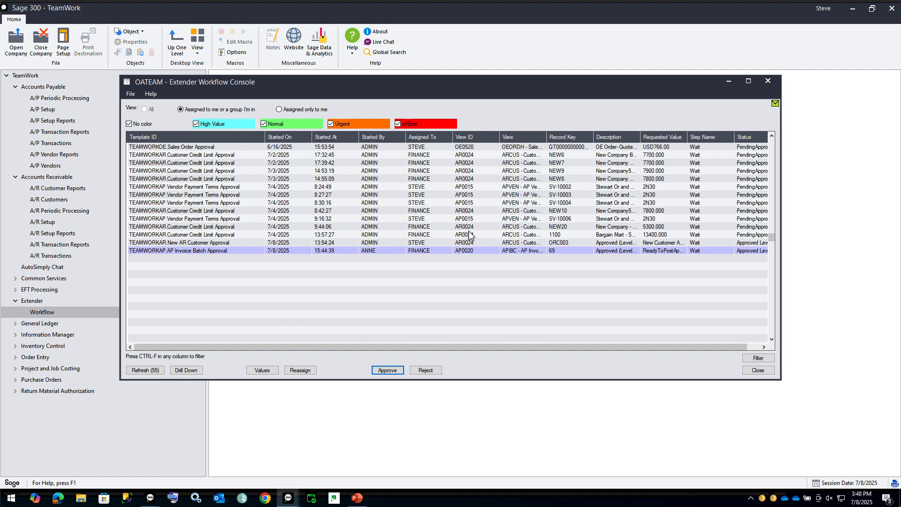
left_click(758, 370)
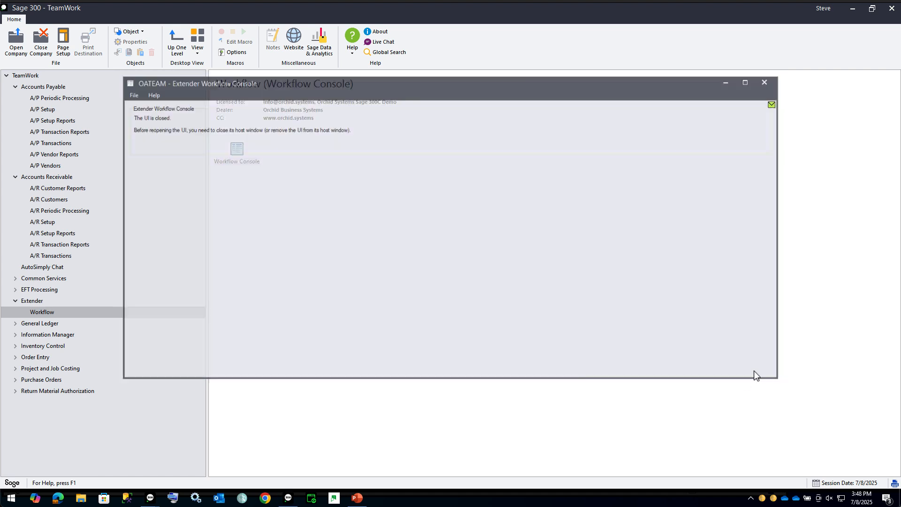
Switch to AutoSimply Chat and open the AP Invoice Batch 69.0 workflow's details from the Extender workflow approvals
left_click(333, 499)
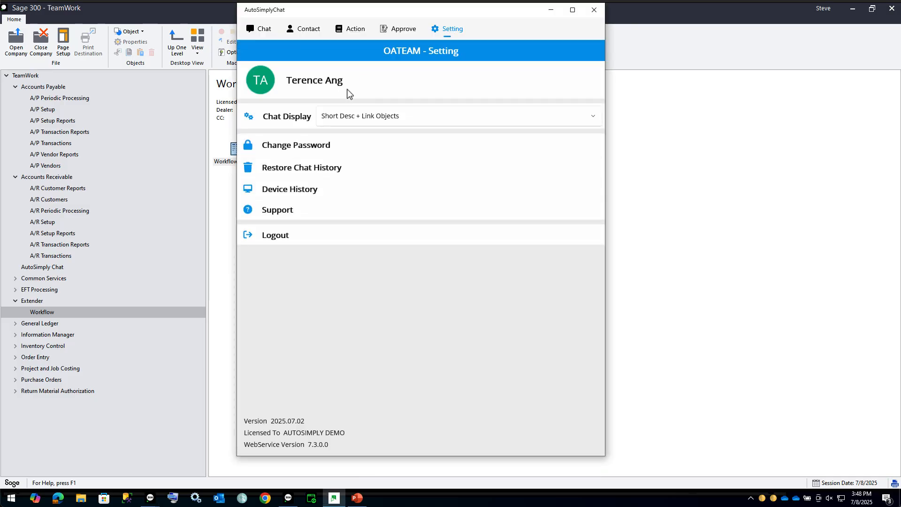
left_click(395, 30)
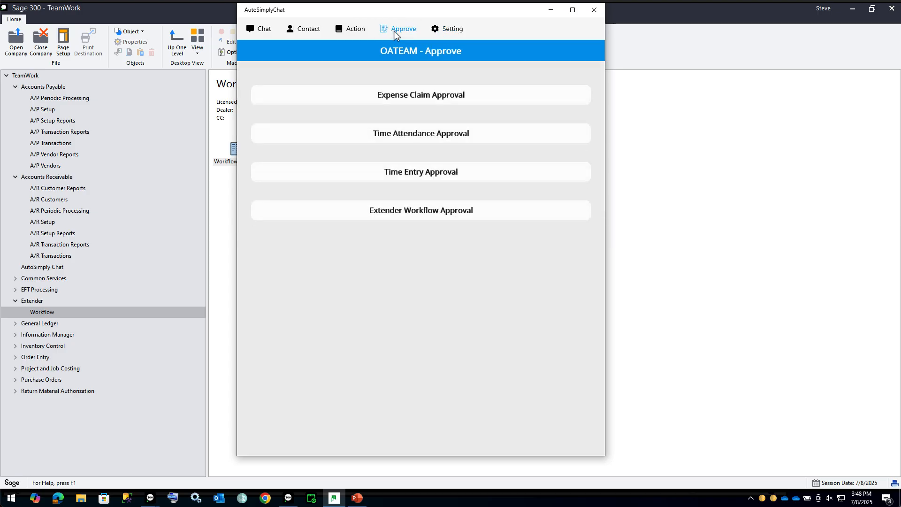
left_click(391, 214)
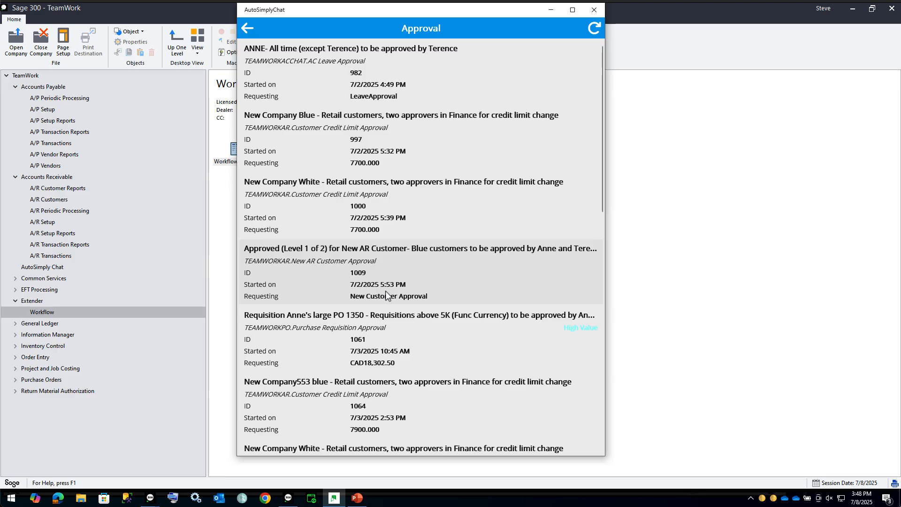
scroll(385, 293, "down", 10)
scroll(385, 291, "up", 2)
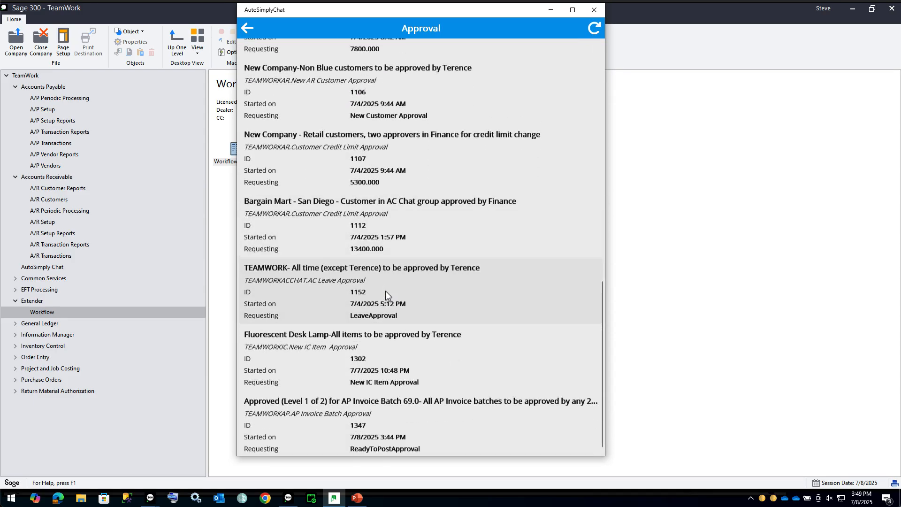
scroll(386, 295, "down", 2)
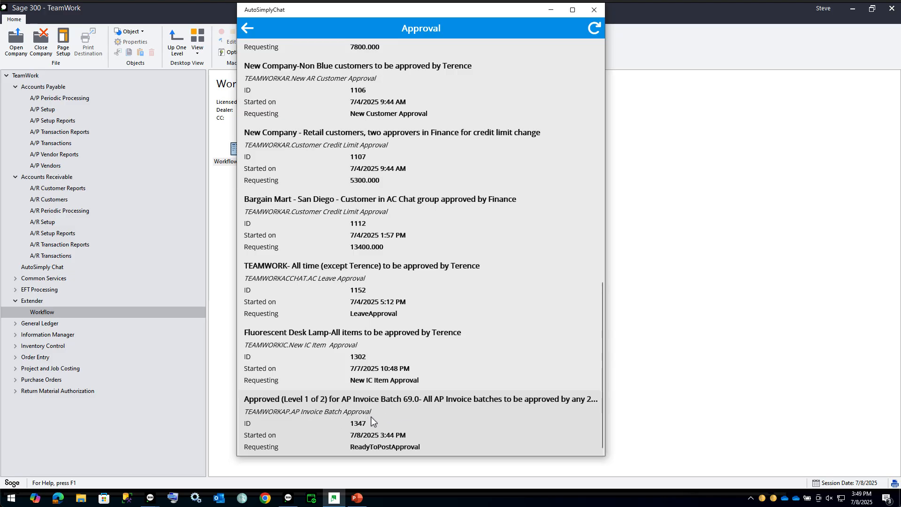
left_click(306, 404)
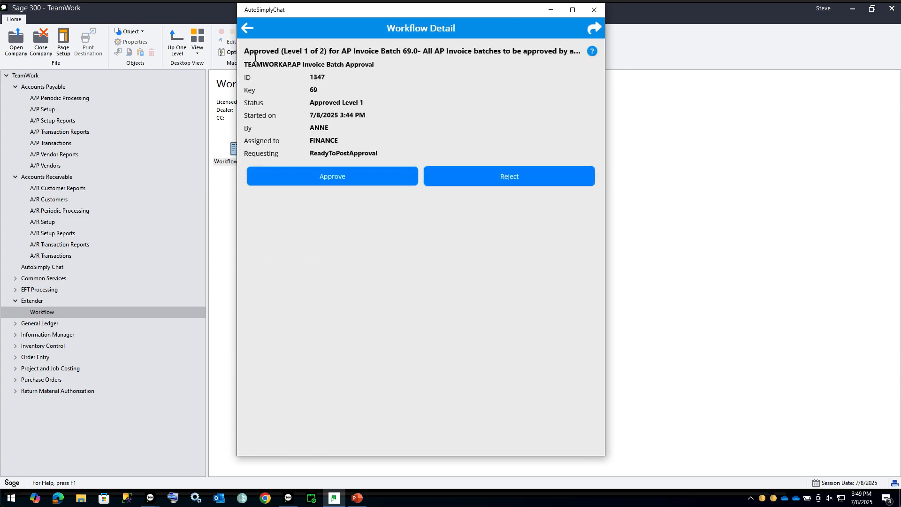
Leave the workflow detail and open the AP Invoice Batch Approval : 69 conversation from the chat list
left_click(245, 29)
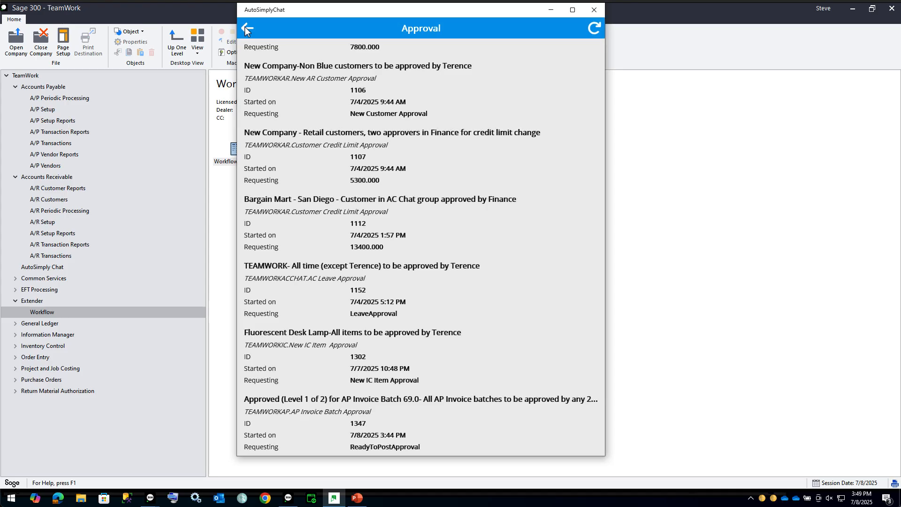
left_click(245, 30)
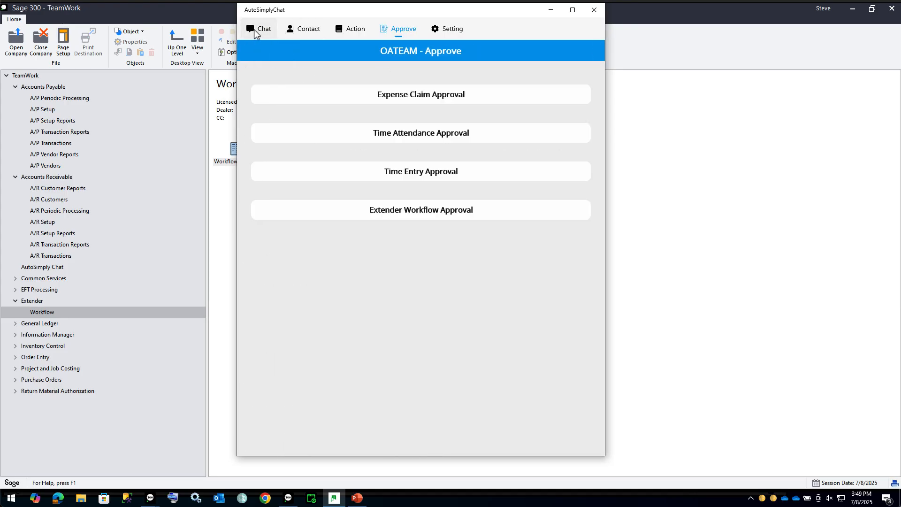
left_click(254, 30)
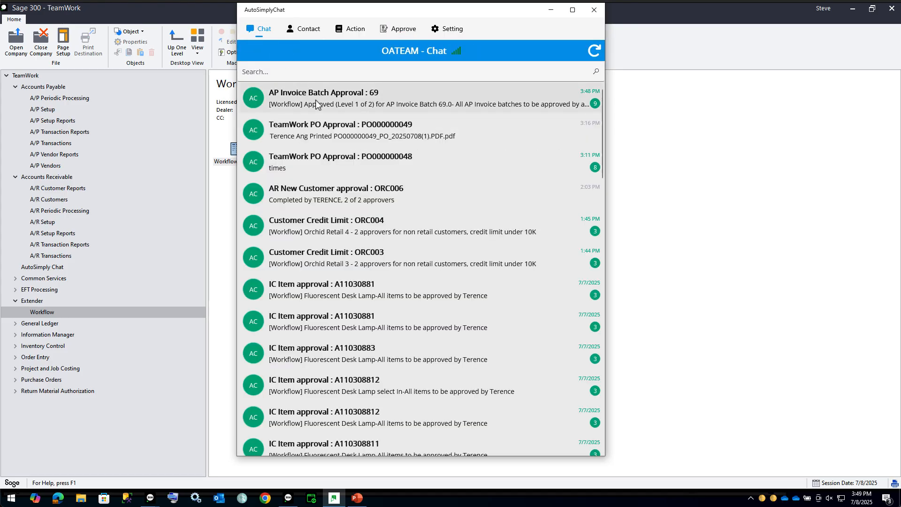
left_click(316, 104)
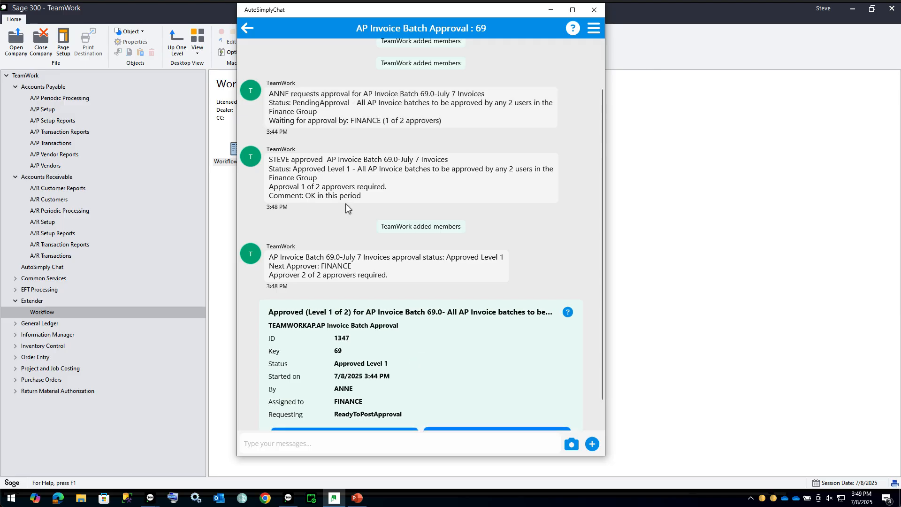
Send the message "I have checked all the documents are linked in DML." in the batch 69 approval conversation
left_click(335, 444)
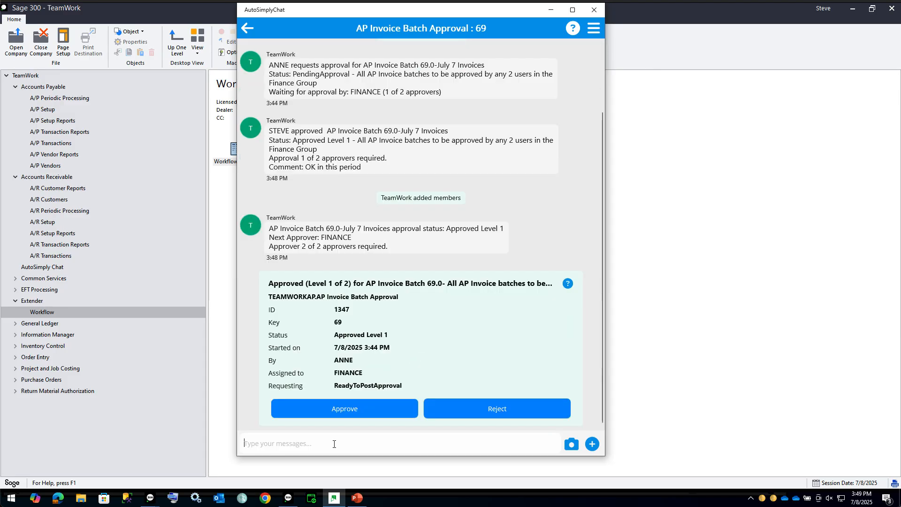
type("I have checked all t")
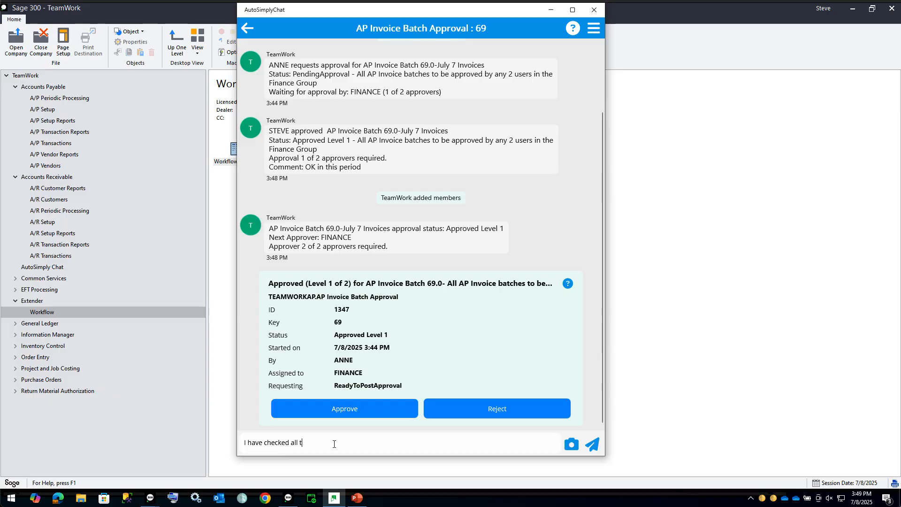
type("he documents are available")
double_click(376, 442)
type("linked in DML.")
left_click(591, 444)
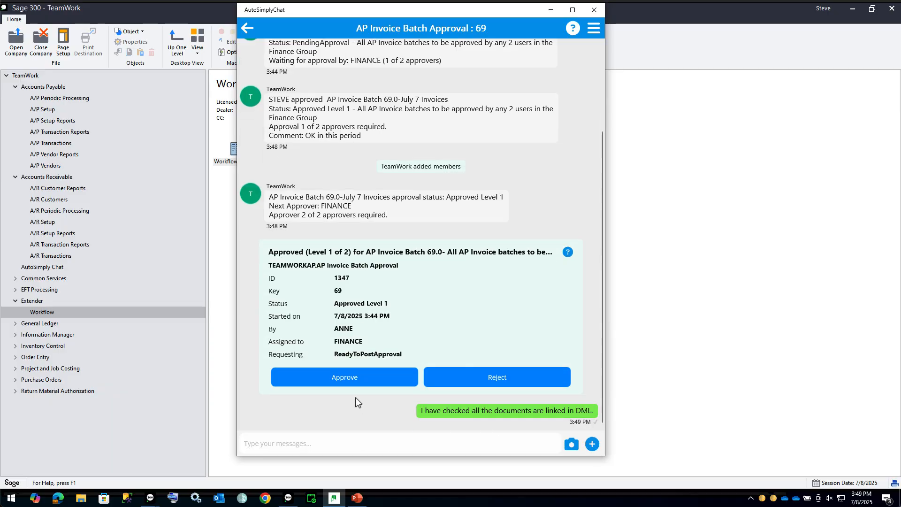
Approve the AP Invoice Batch 69 workflow from the chat conversation with the approver's comment "OK"
left_click(339, 379)
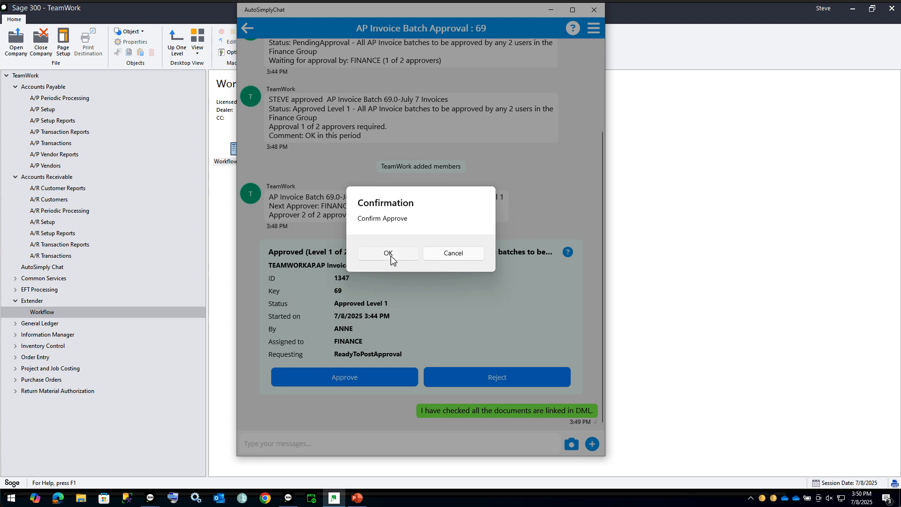
left_click(387, 253)
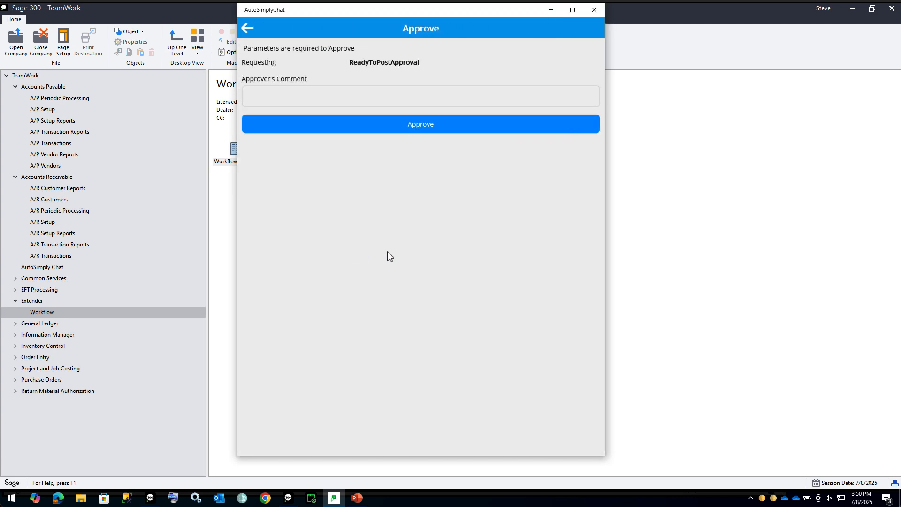
left_click(370, 123)
left_click(388, 258)
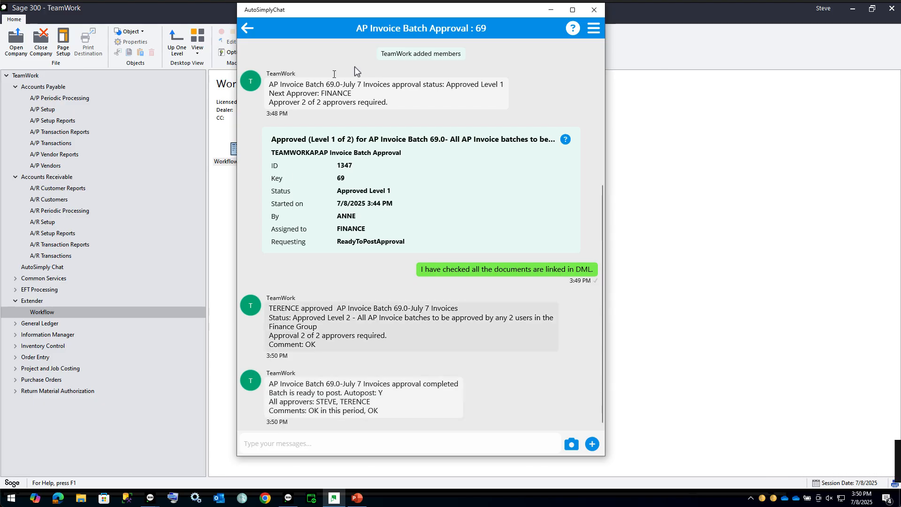
Close AutoSimply Chat, then check the Sage 300 Workflow Console for pending workflows and close it
left_click(594, 10)
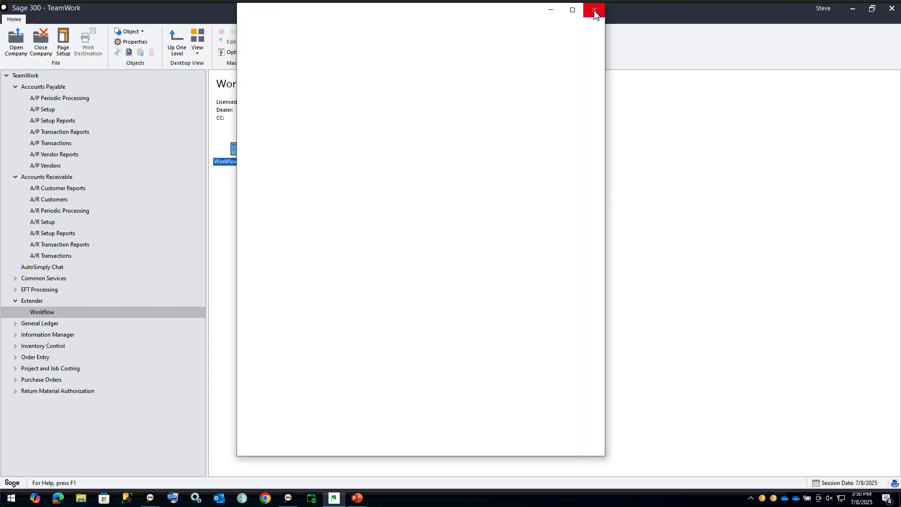
double_click(236, 150)
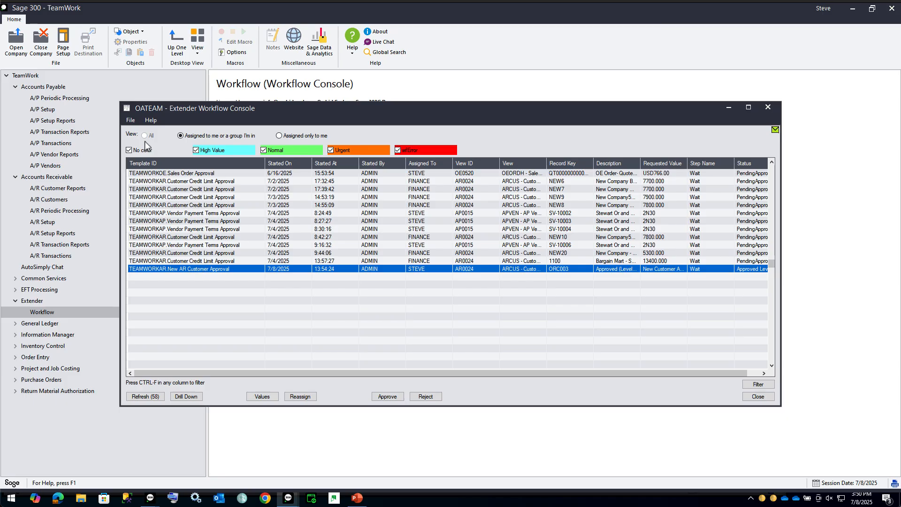
double_click(126, 108)
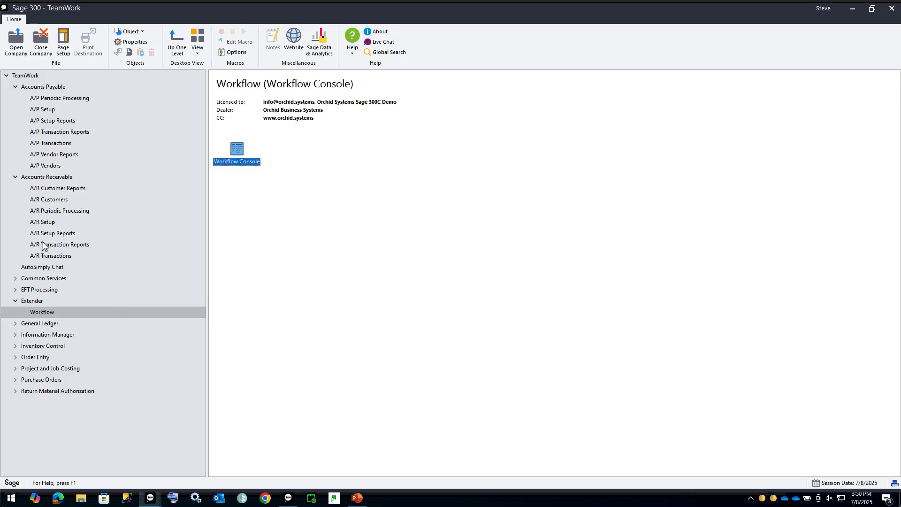
Open the A/P Invoice Batch List full screen and check the status and approval chat of batch 69
left_click(50, 144)
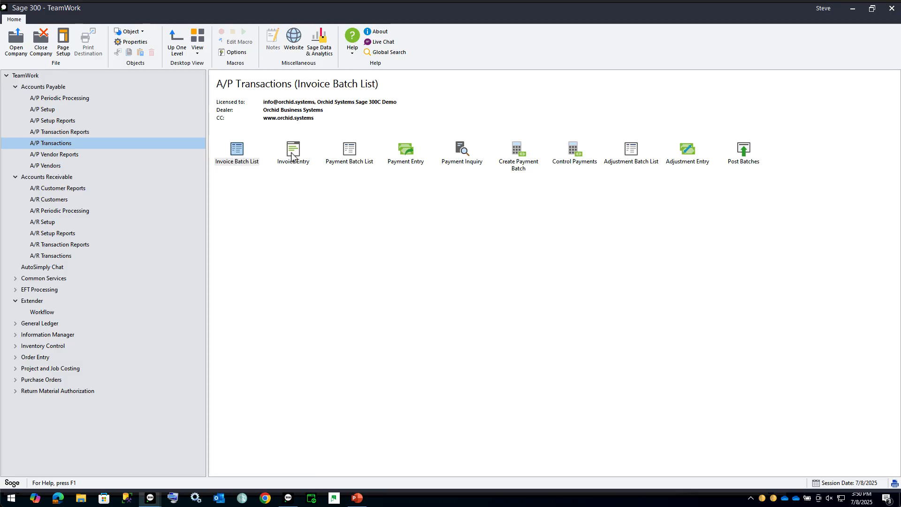
double_click(240, 156)
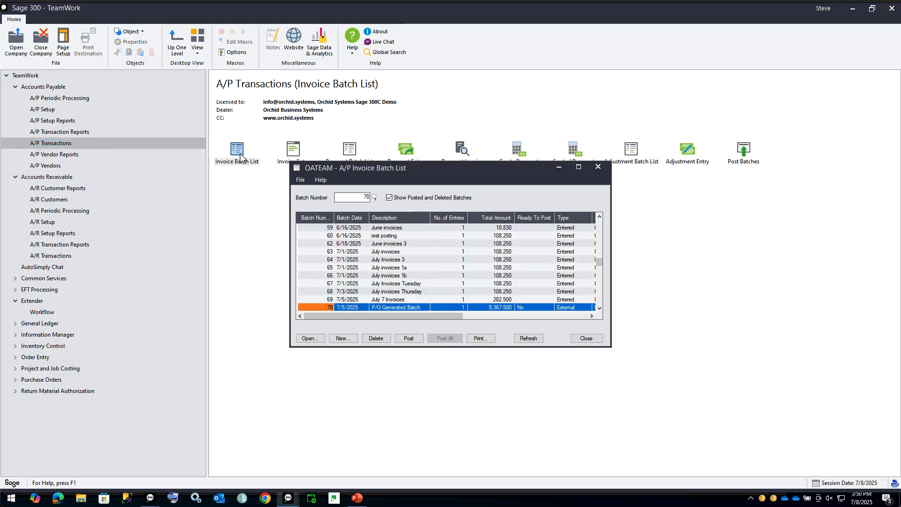
left_click(579, 167)
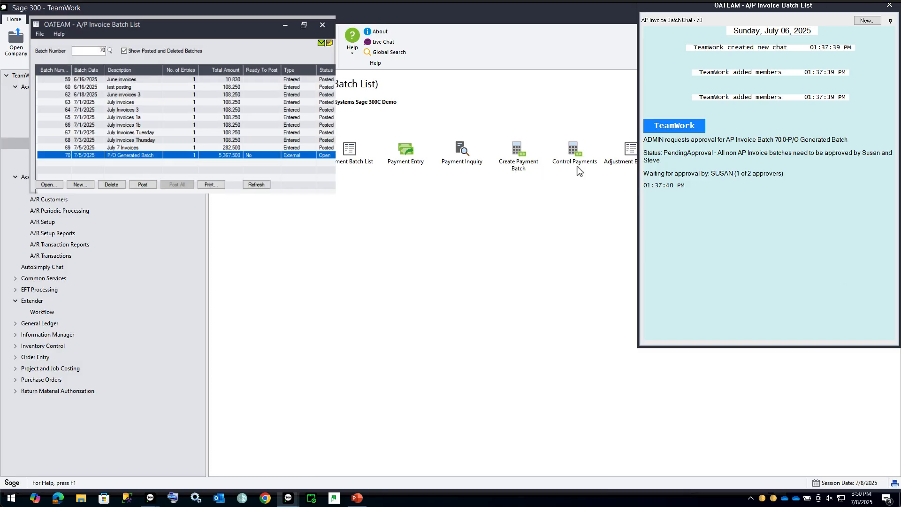
left_click(140, 457)
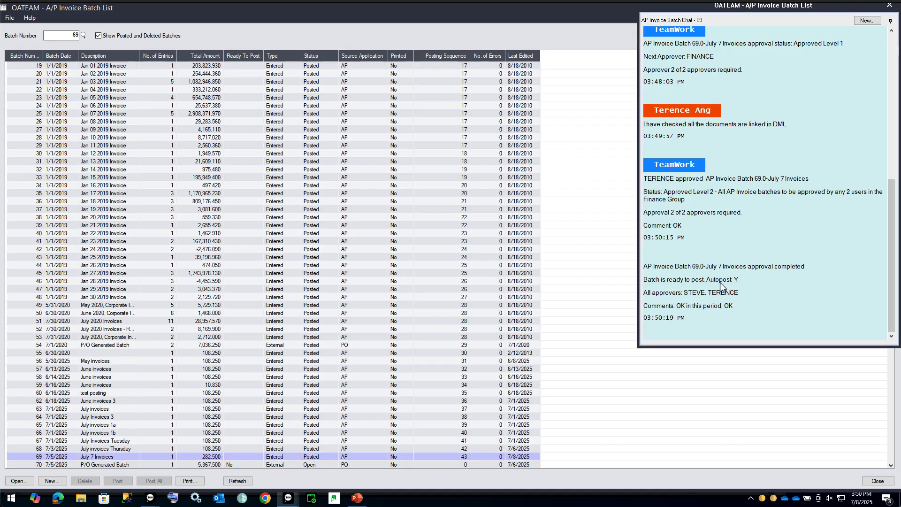
left_click(312, 459)
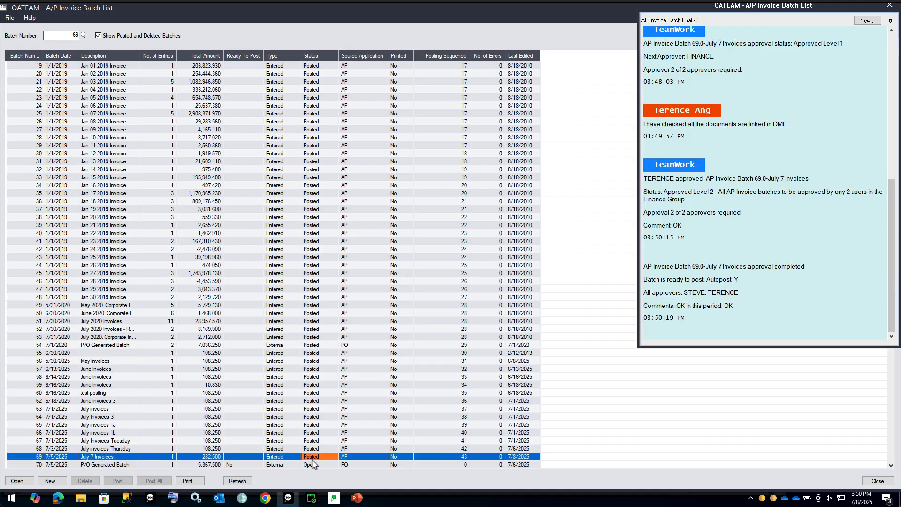
Return to the approver's Sage 300 desktop and exit that session
left_click(150, 497)
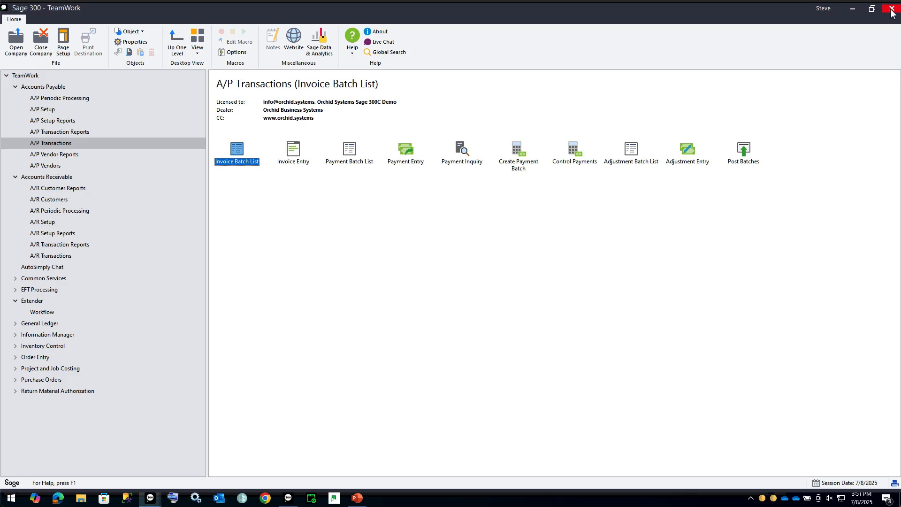
left_click(29, 301)
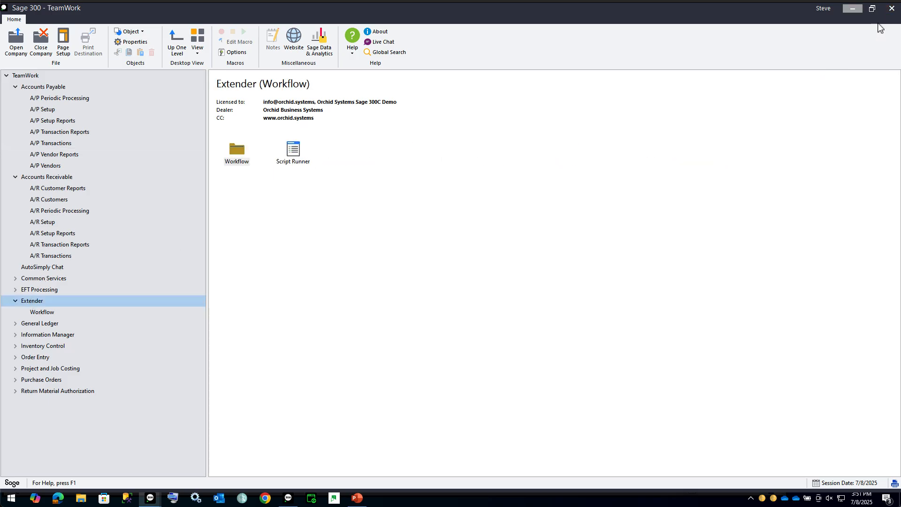
left_click(892, 8)
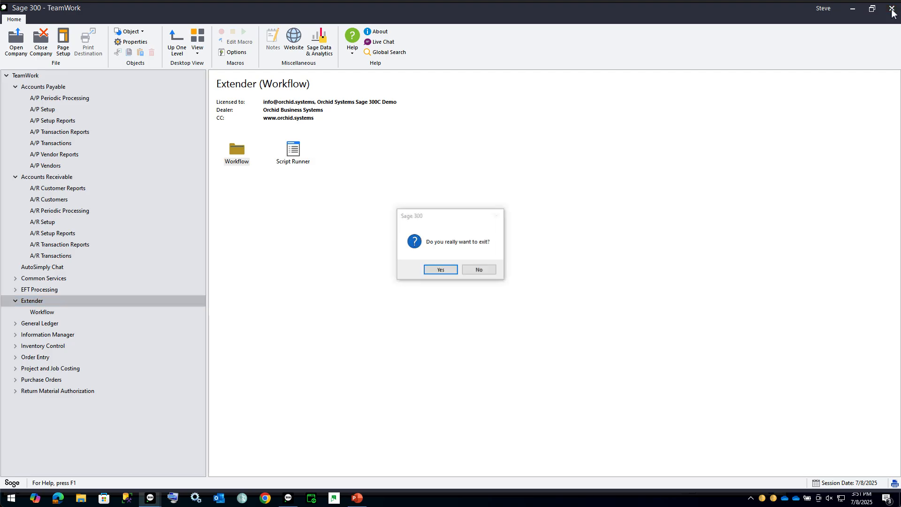
left_click(452, 271)
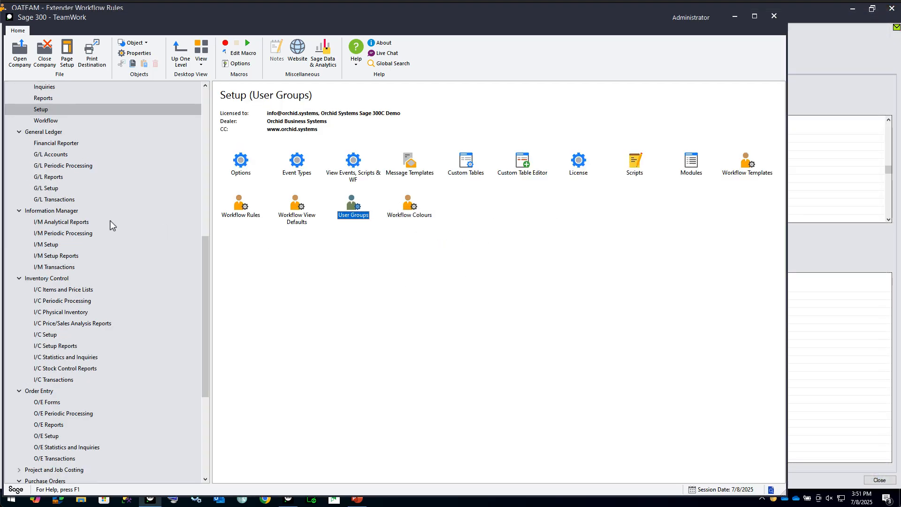
In the administrator's Sage 300 session, open the Extender Workflow Detail Log and filter it to record key 69
left_click(53, 88)
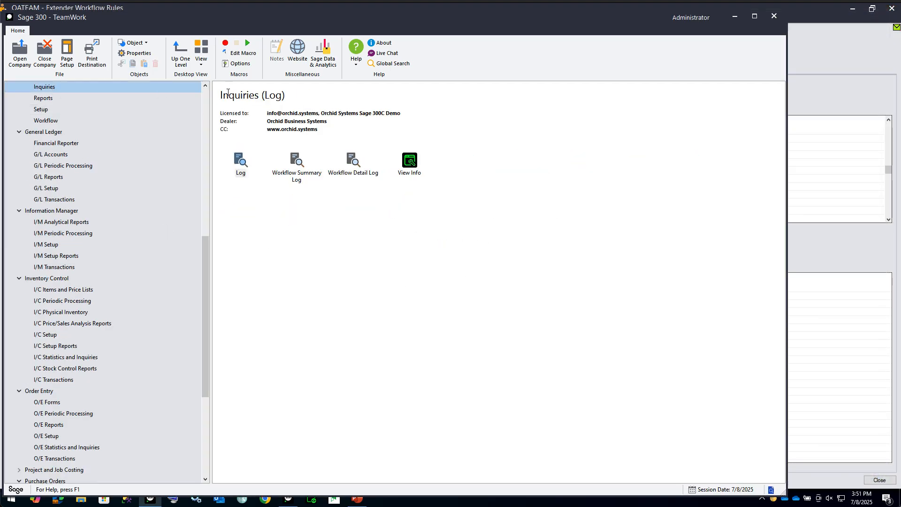
double_click(350, 163)
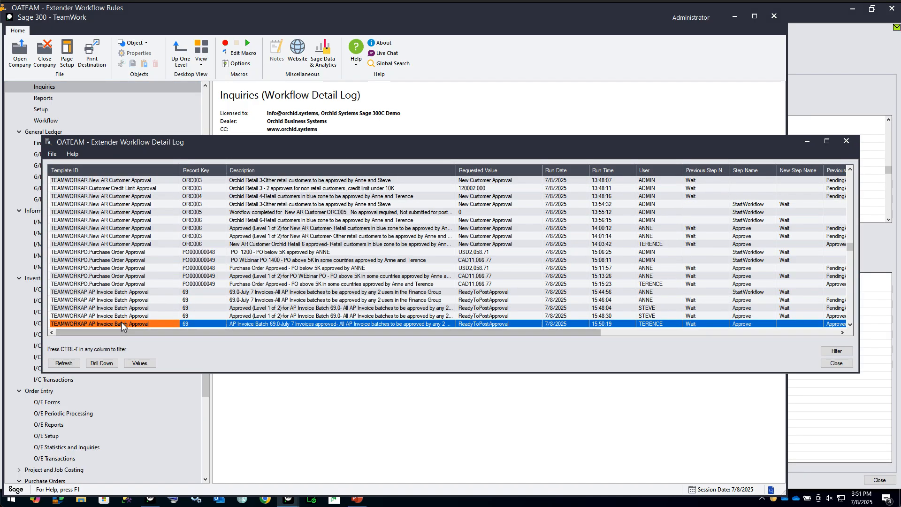
left_click(128, 295)
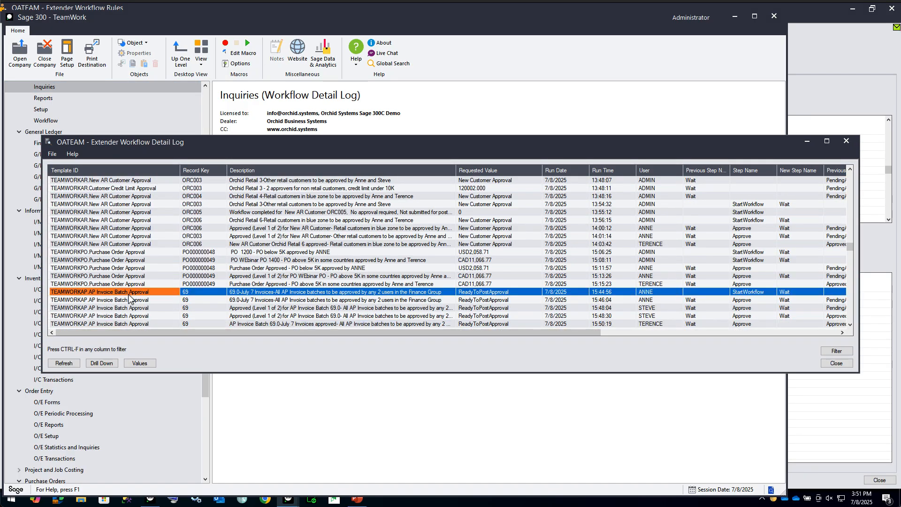
left_click(197, 296)
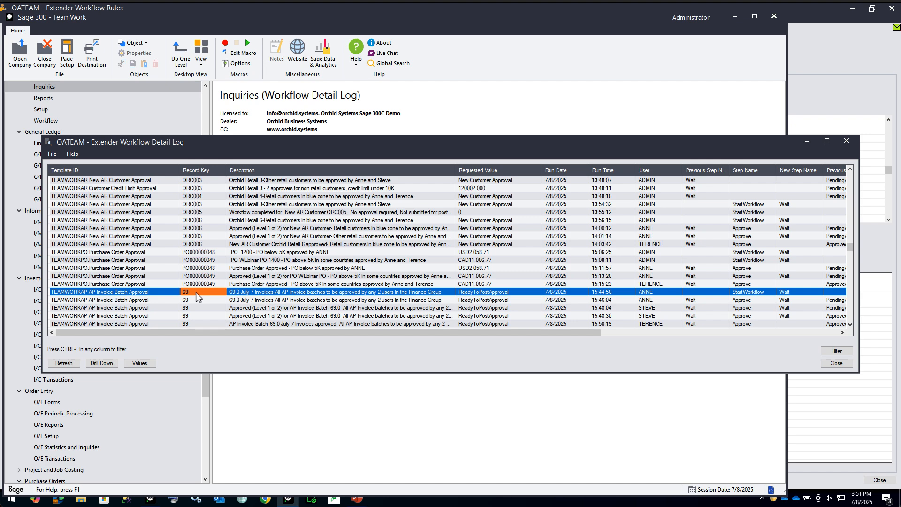
right_click(197, 295)
left_click(210, 303)
left_click(485, 183)
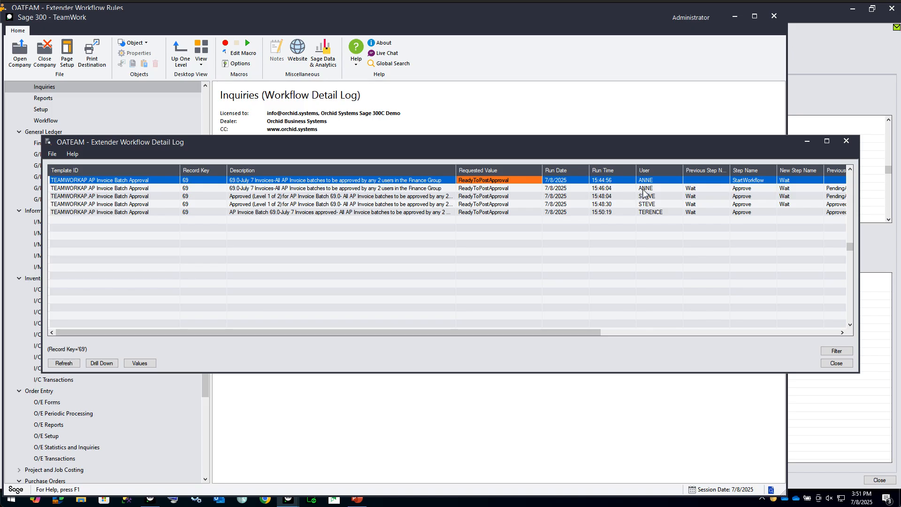
Widen the Workflow Detail Log and review each user's approval entry for batch 69
left_click(655, 190)
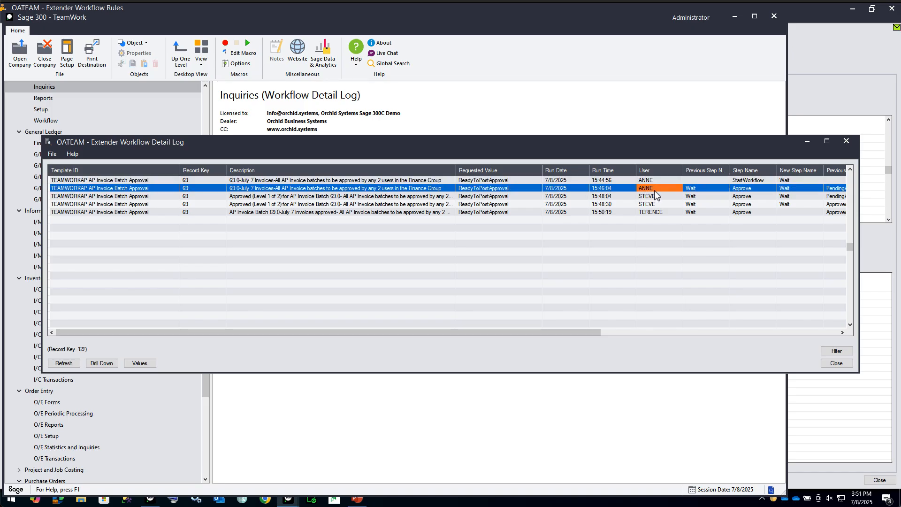
left_click_drag(860, 214, 898, 215)
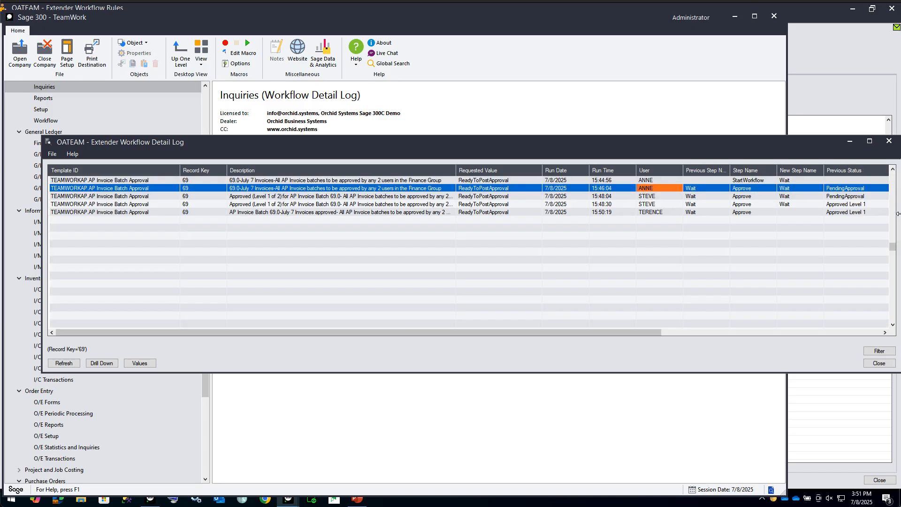
left_click(648, 197)
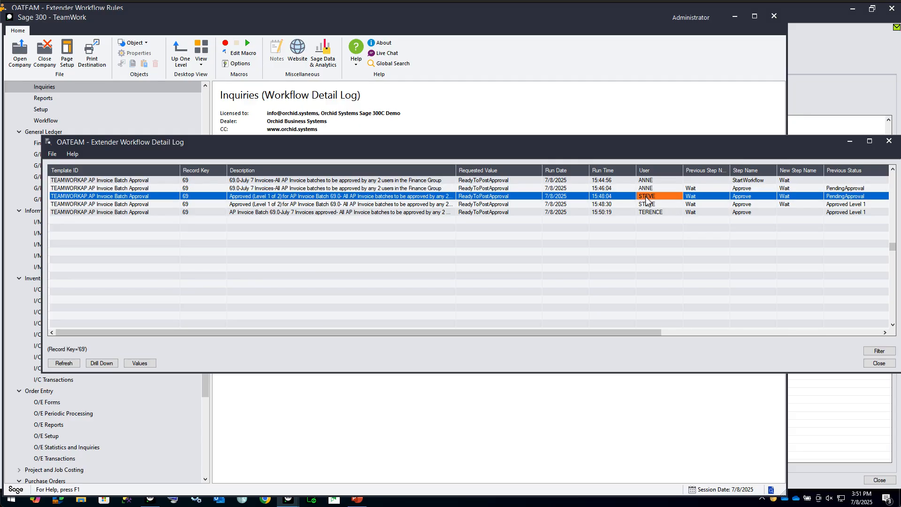
left_click(648, 205)
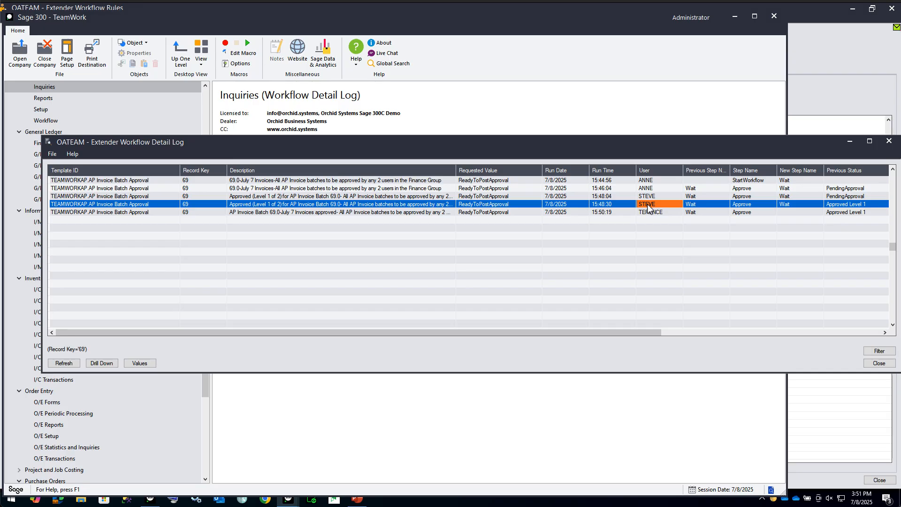
left_click(653, 212)
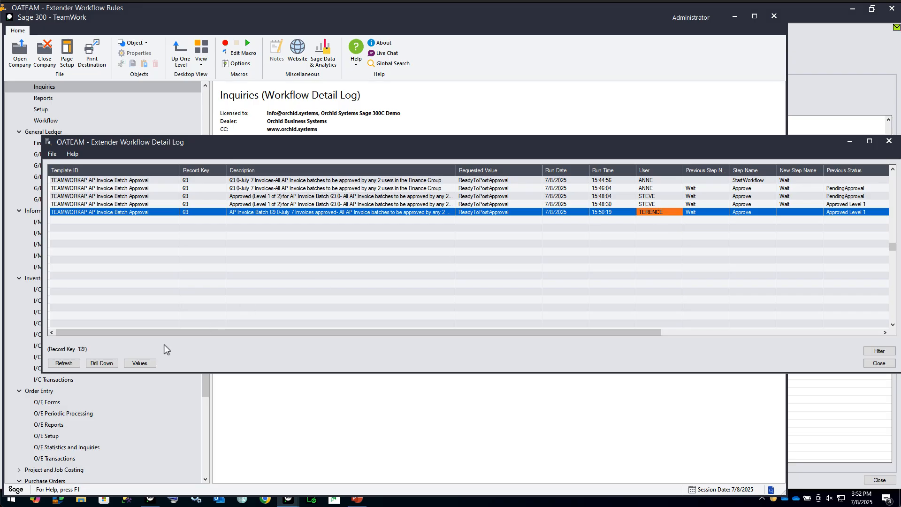
Inspect the workflow values of batch 69's last log entry, including the level 1 and 2 approvers, and close them
left_click(139, 363)
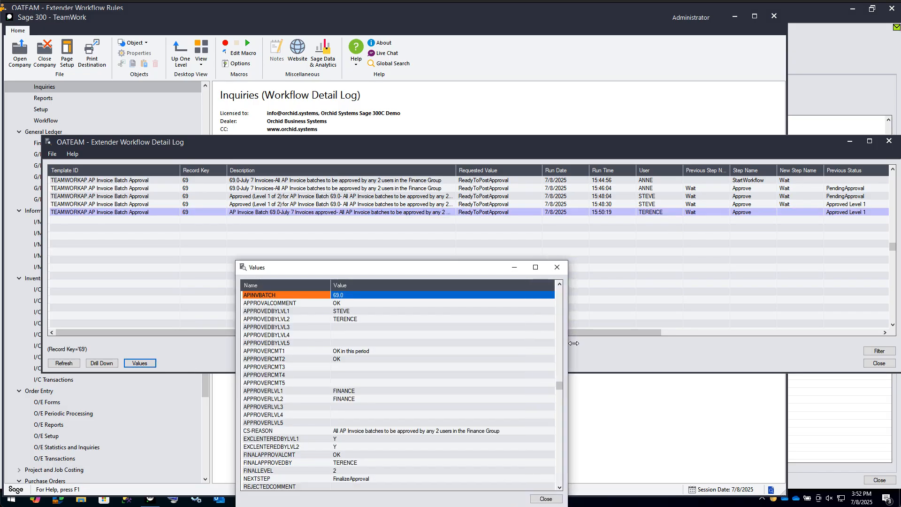
left_click(352, 313)
left_click(353, 320)
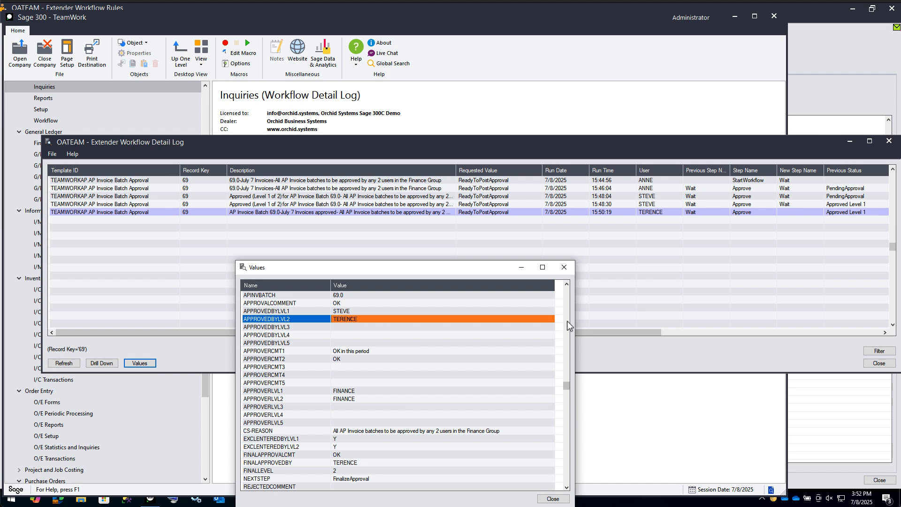
left_click_drag(566, 385, 567, 415)
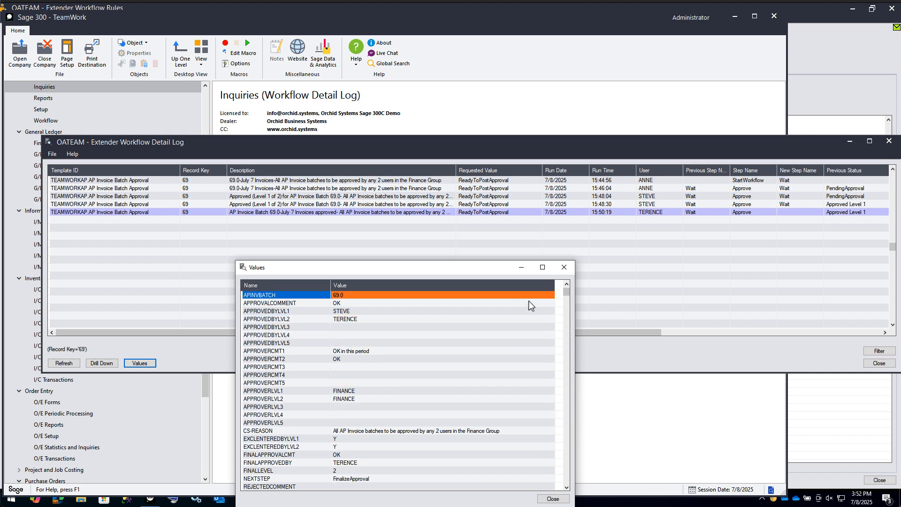
left_click(564, 265)
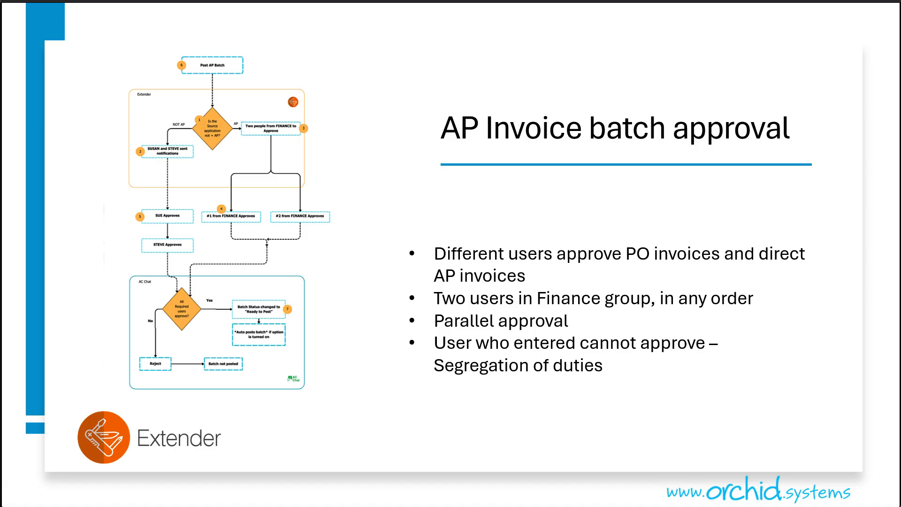